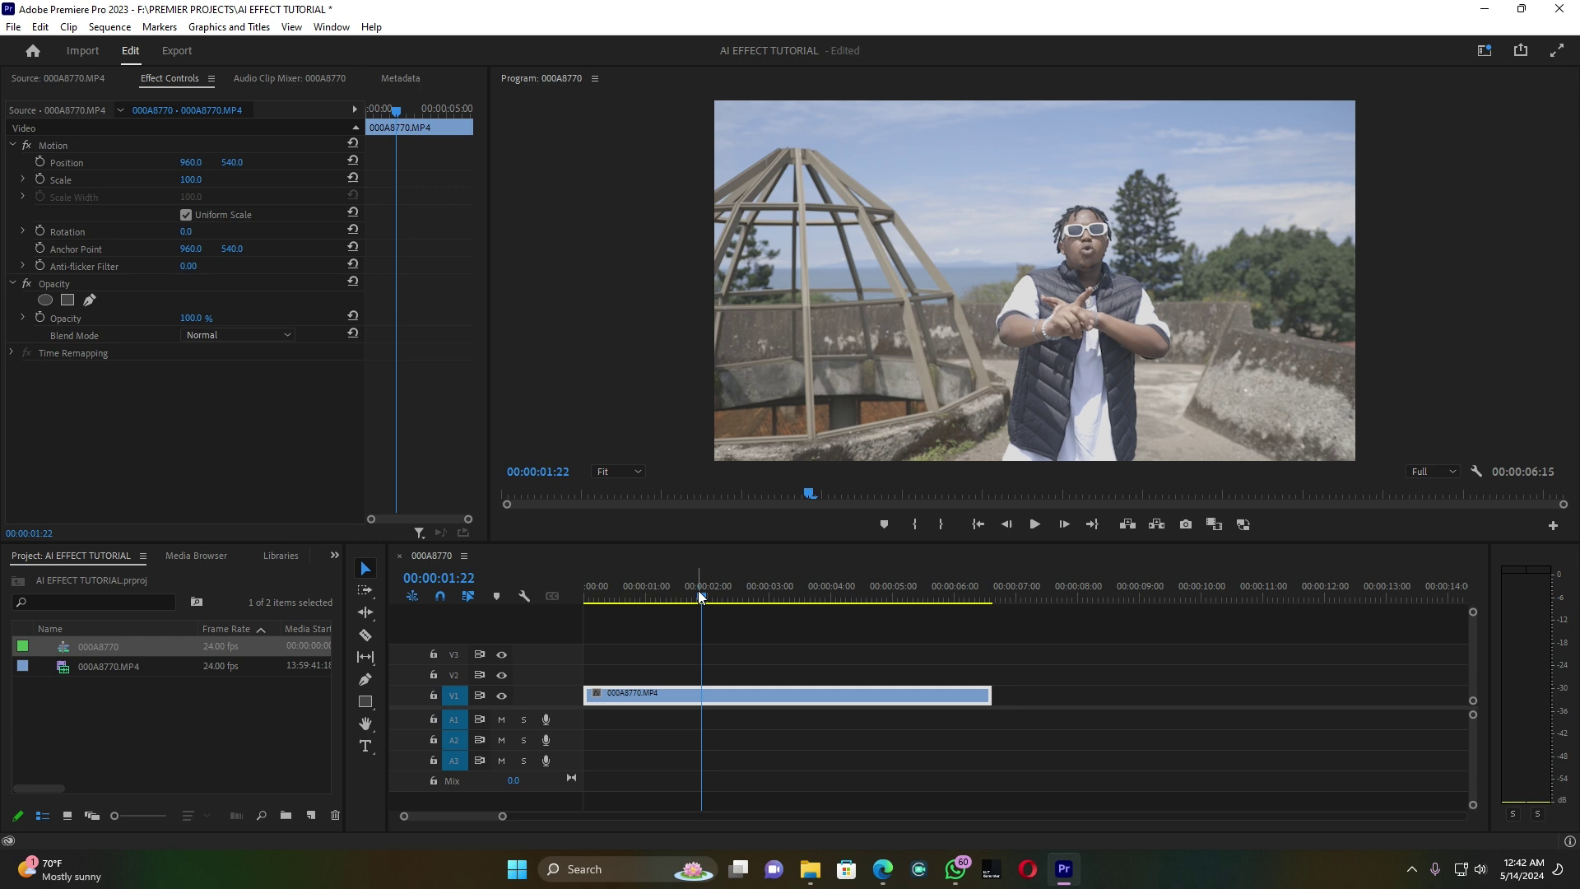
left_click_drag(698, 590, 638, 611)
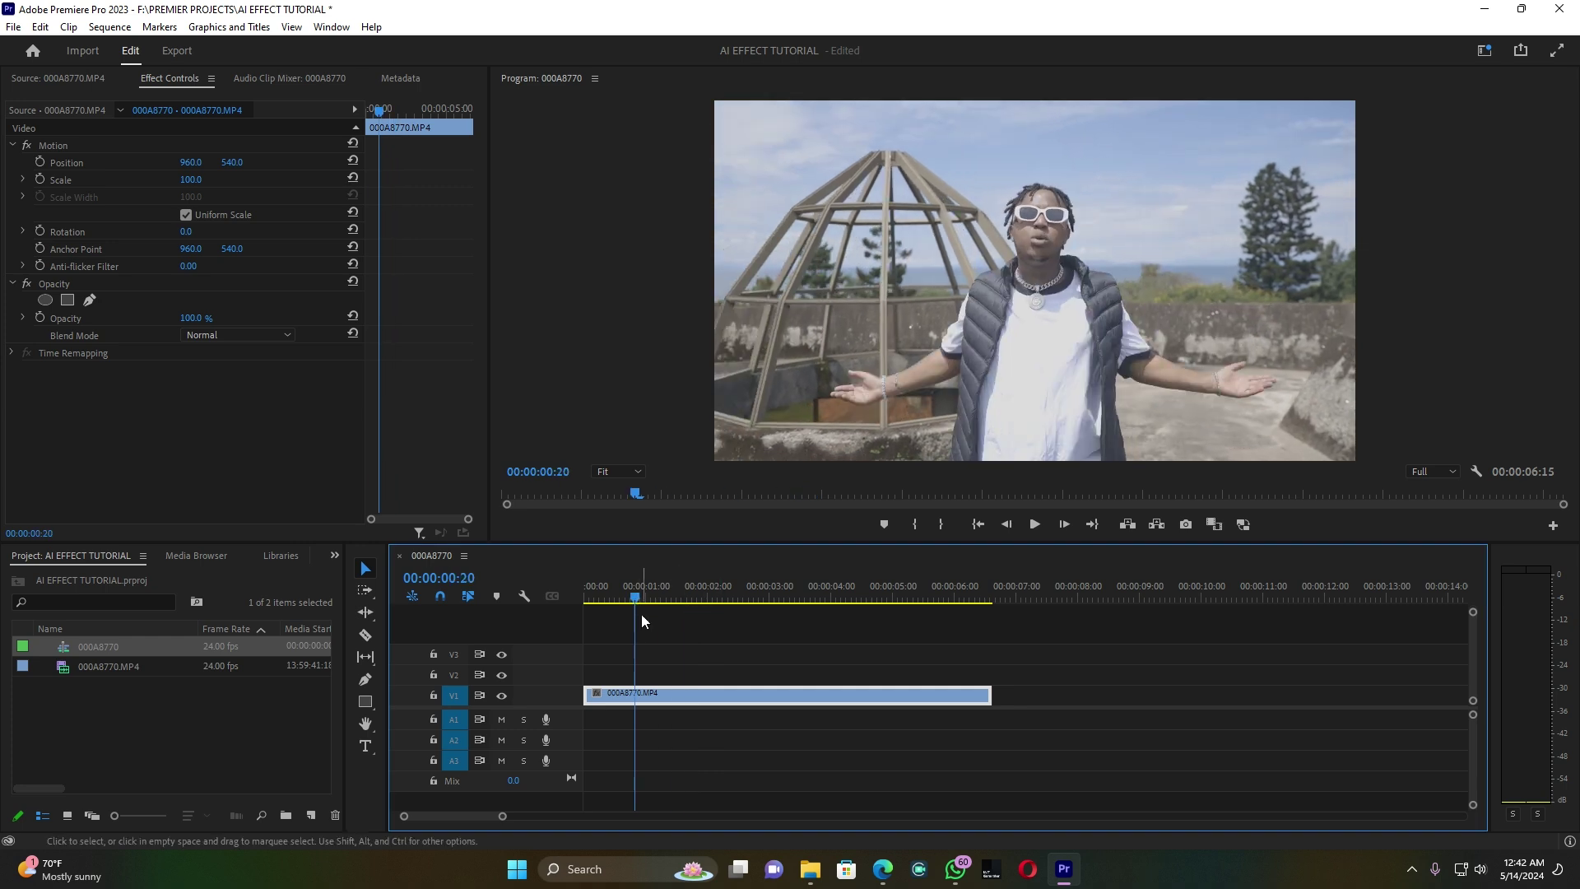
left_click(883, 868)
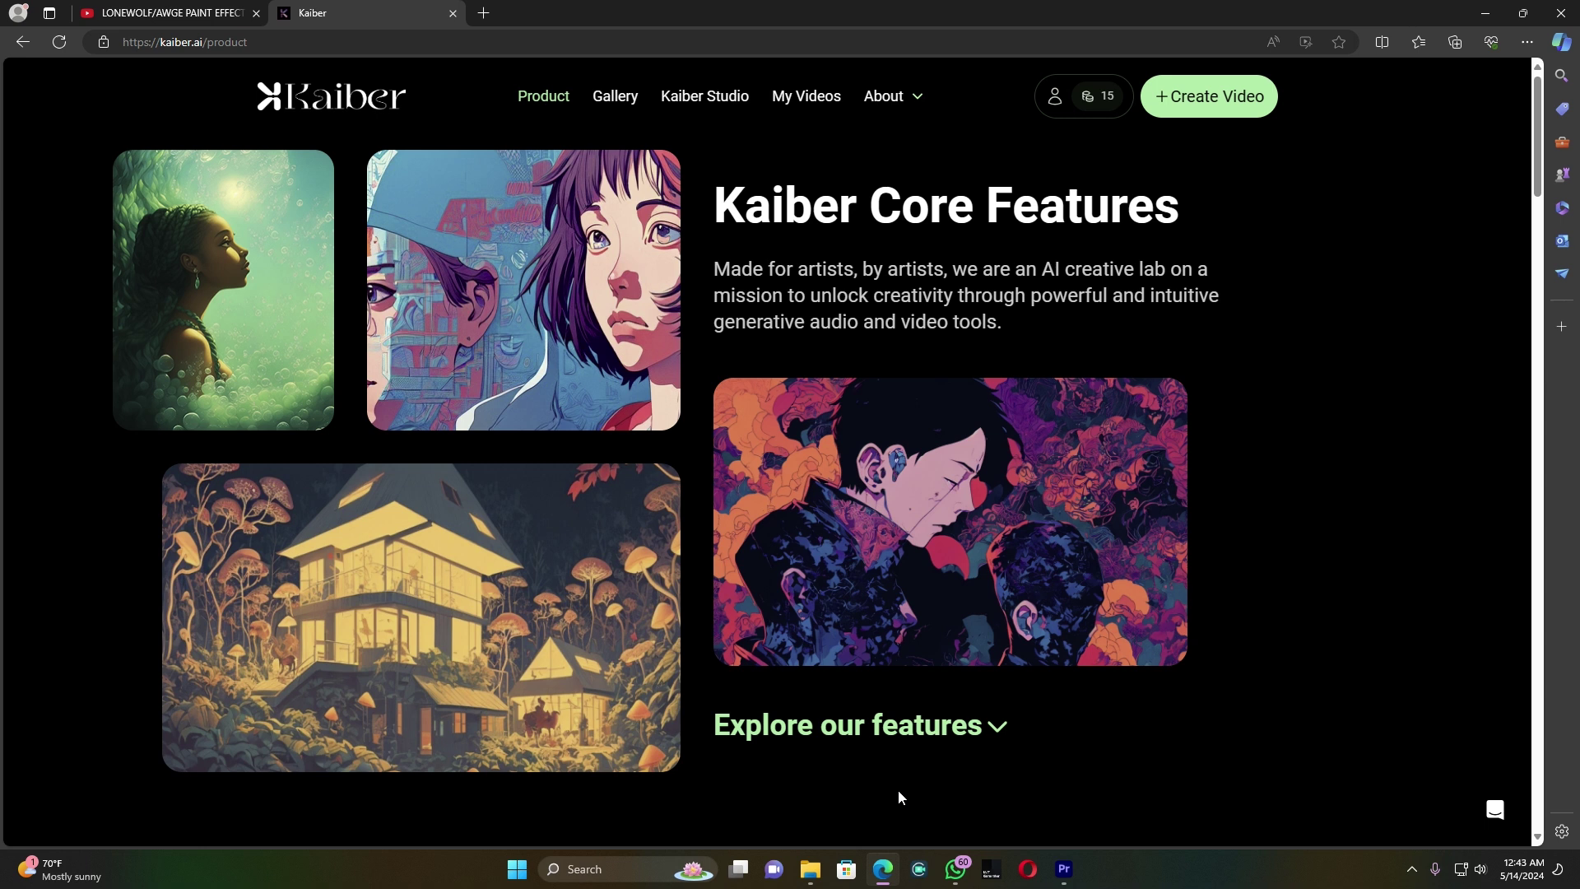
left_click(1064, 868)
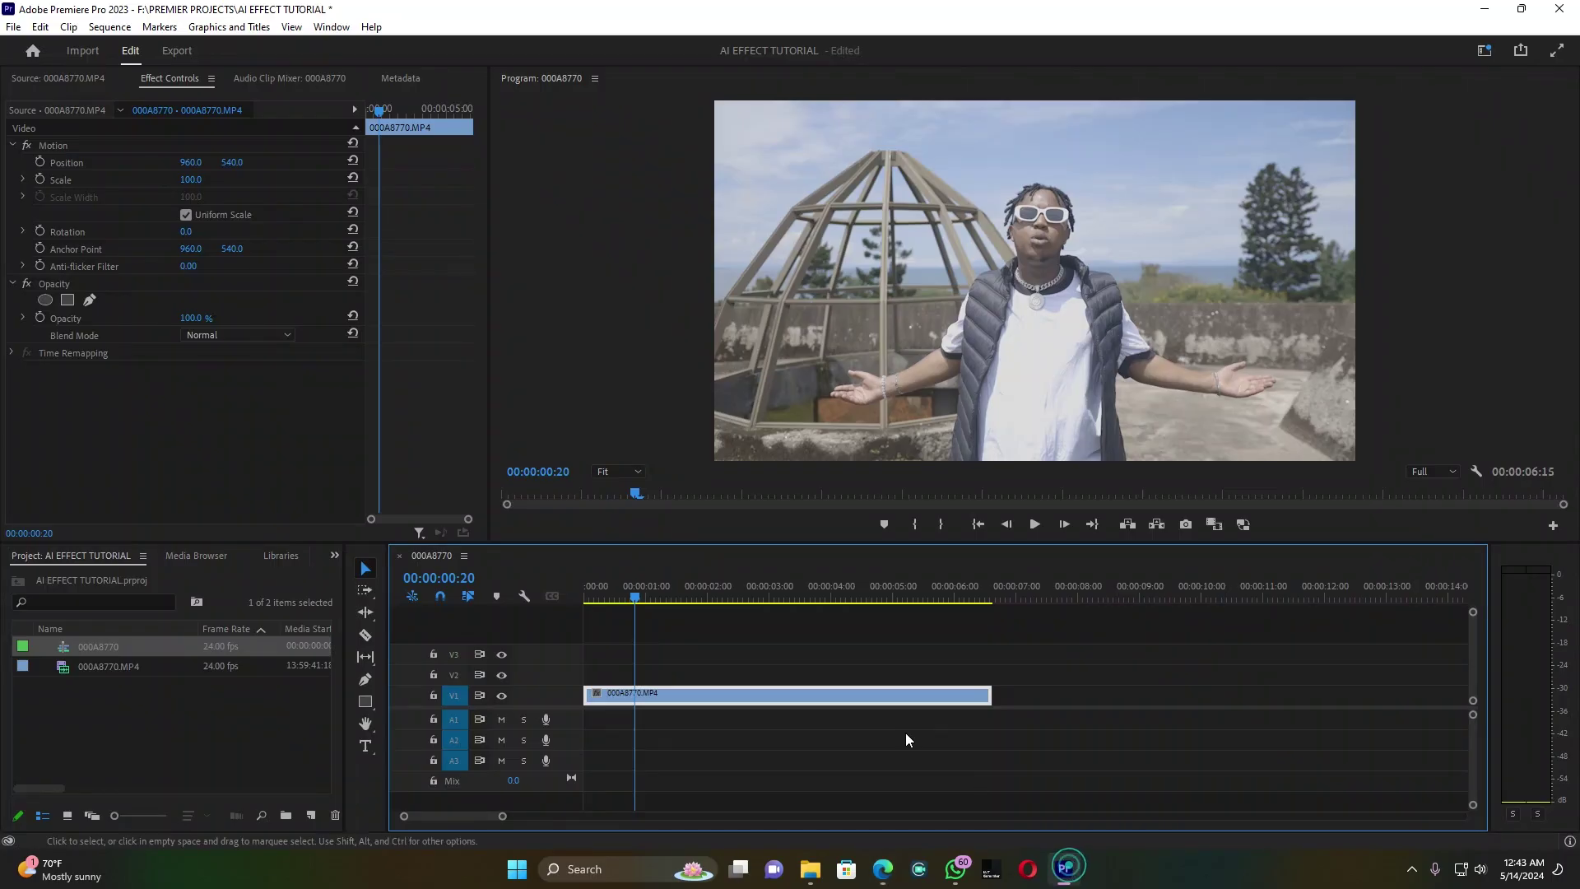
left_click_drag(634, 601, 785, 600)
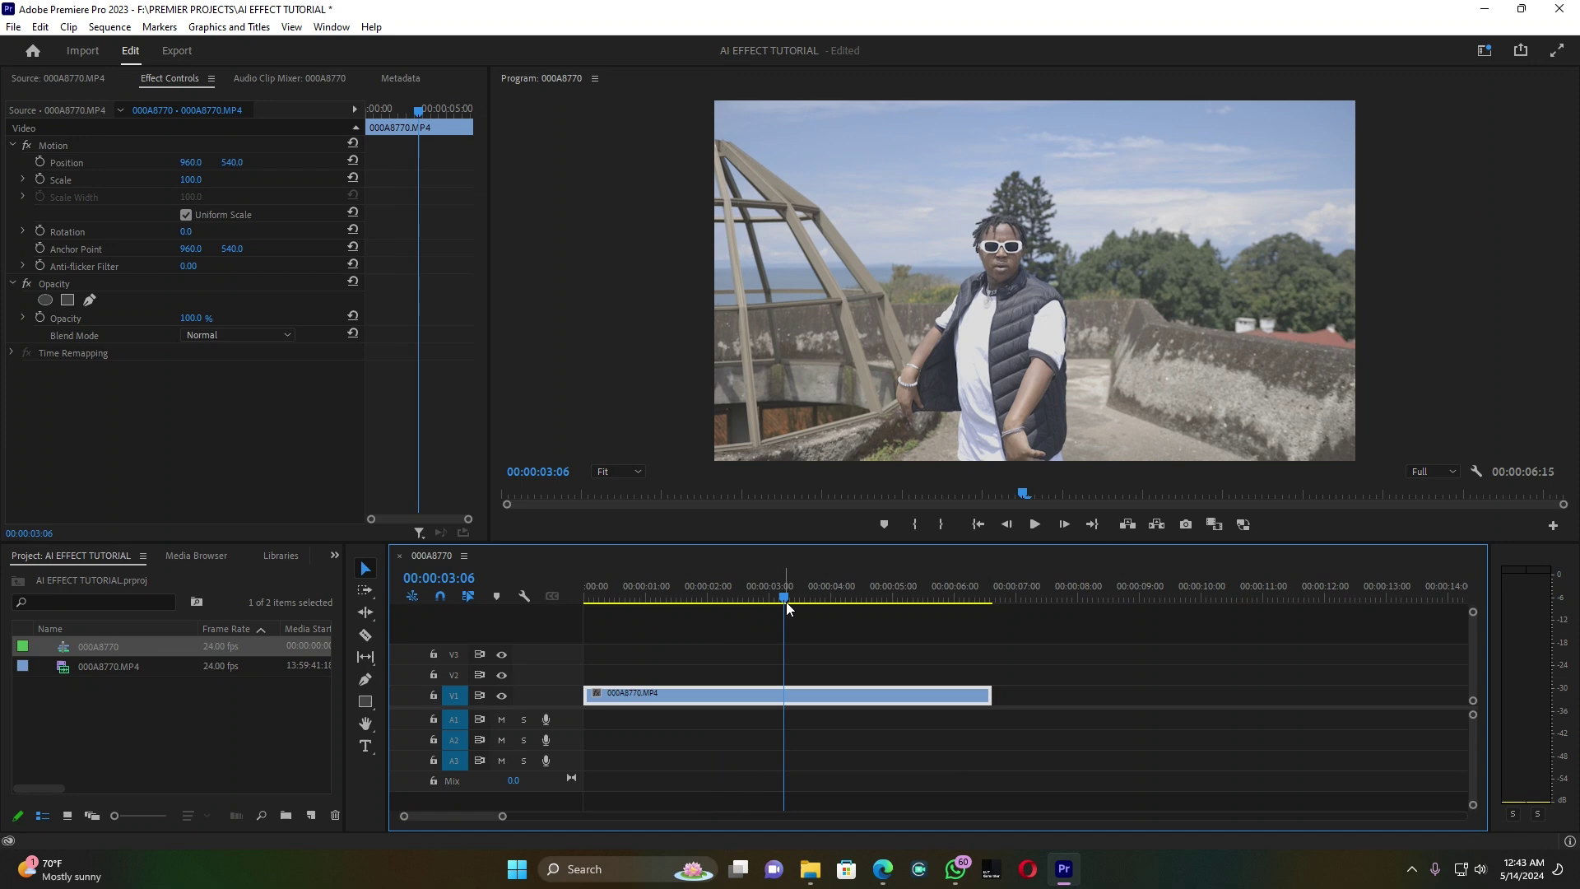
Return to the Kaiber site and start a new Transform video.
left_click(881, 870)
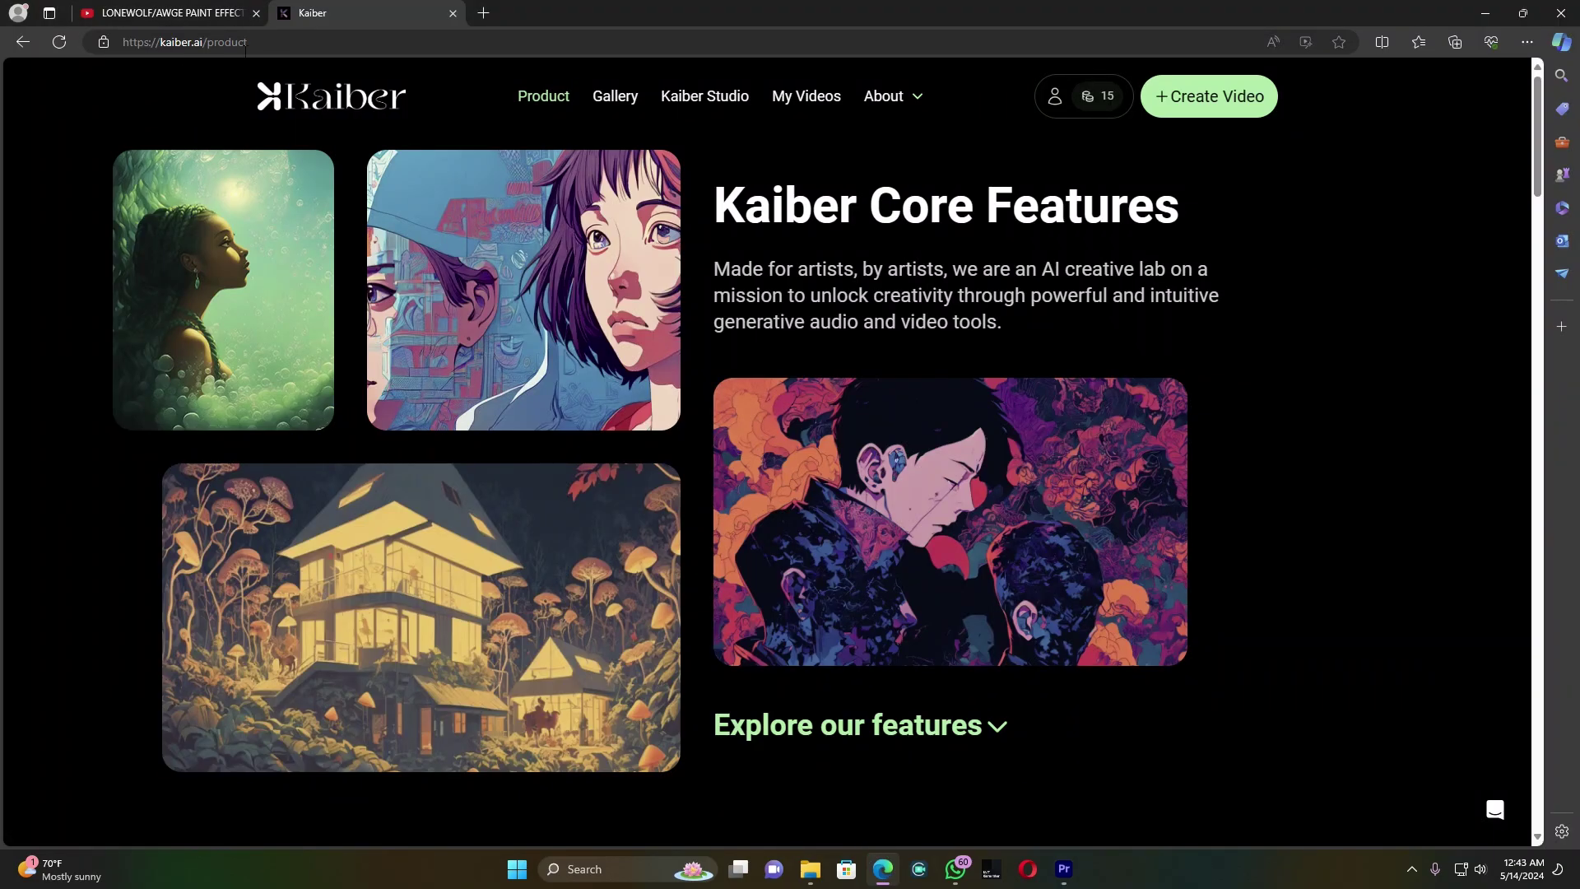
left_click(245, 46)
left_click(292, 42)
left_click(93, 481)
left_click(1234, 104)
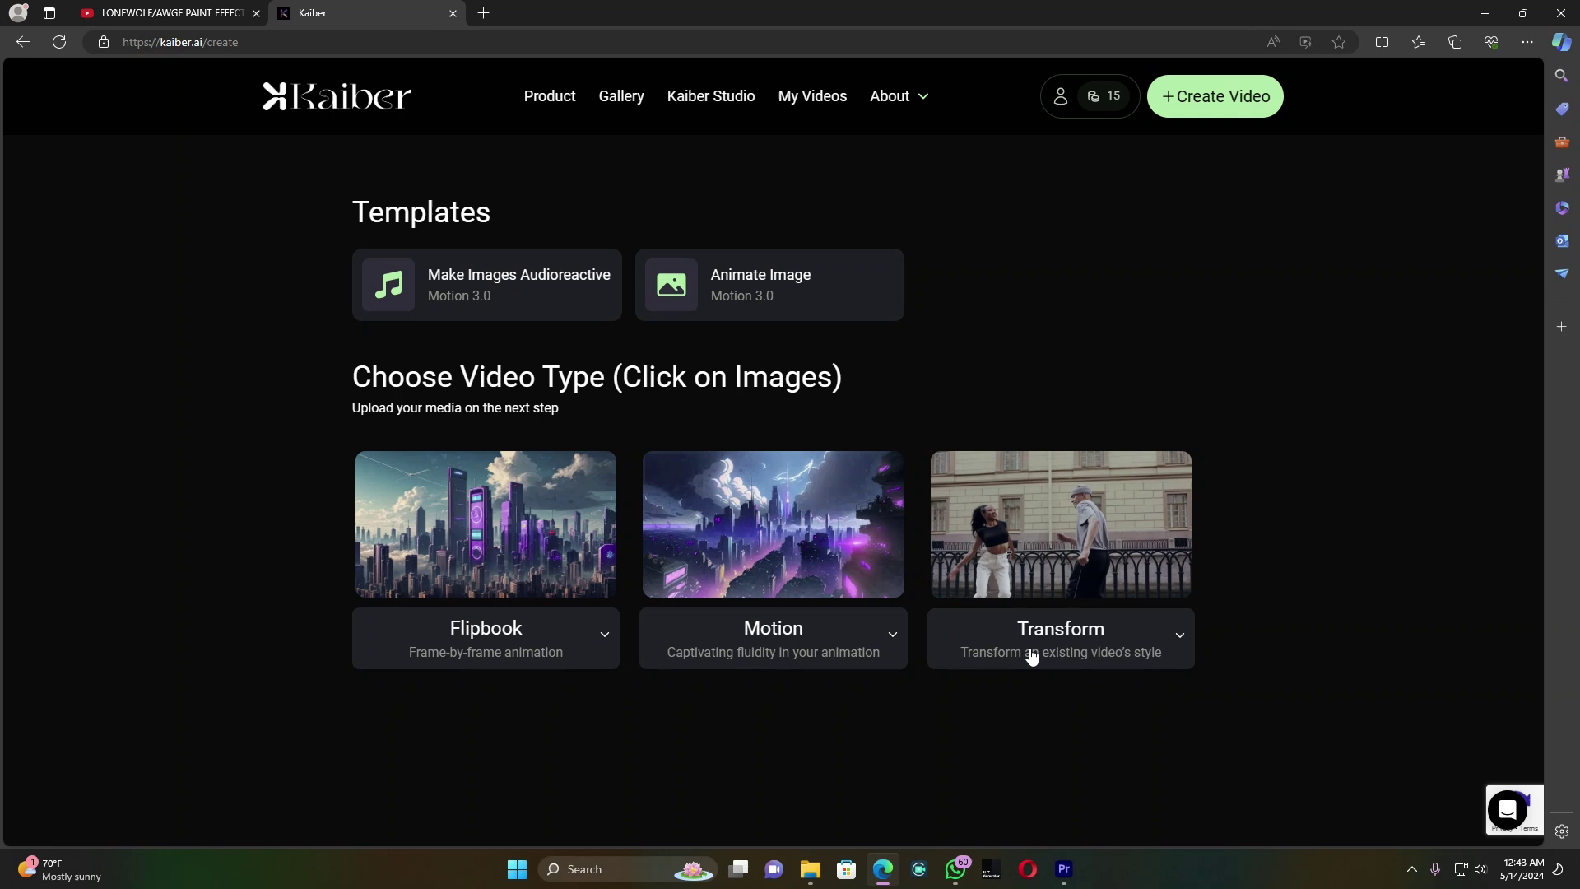
left_click(1057, 540)
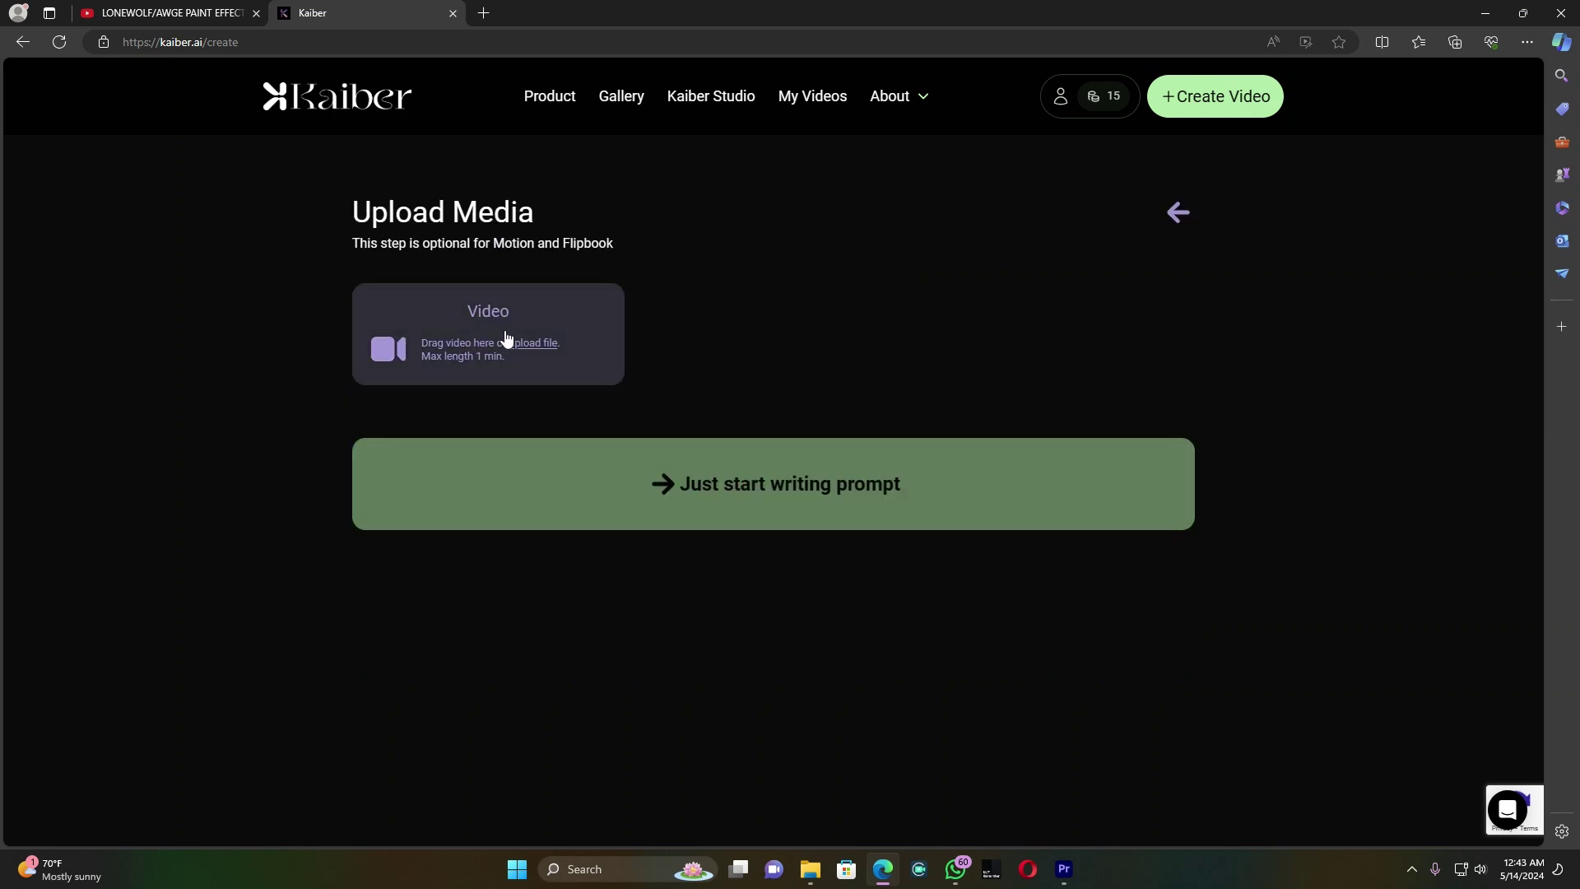
Upload the 000A8770 clip from E:\AI EFFECT as the source footage.
left_click(533, 344)
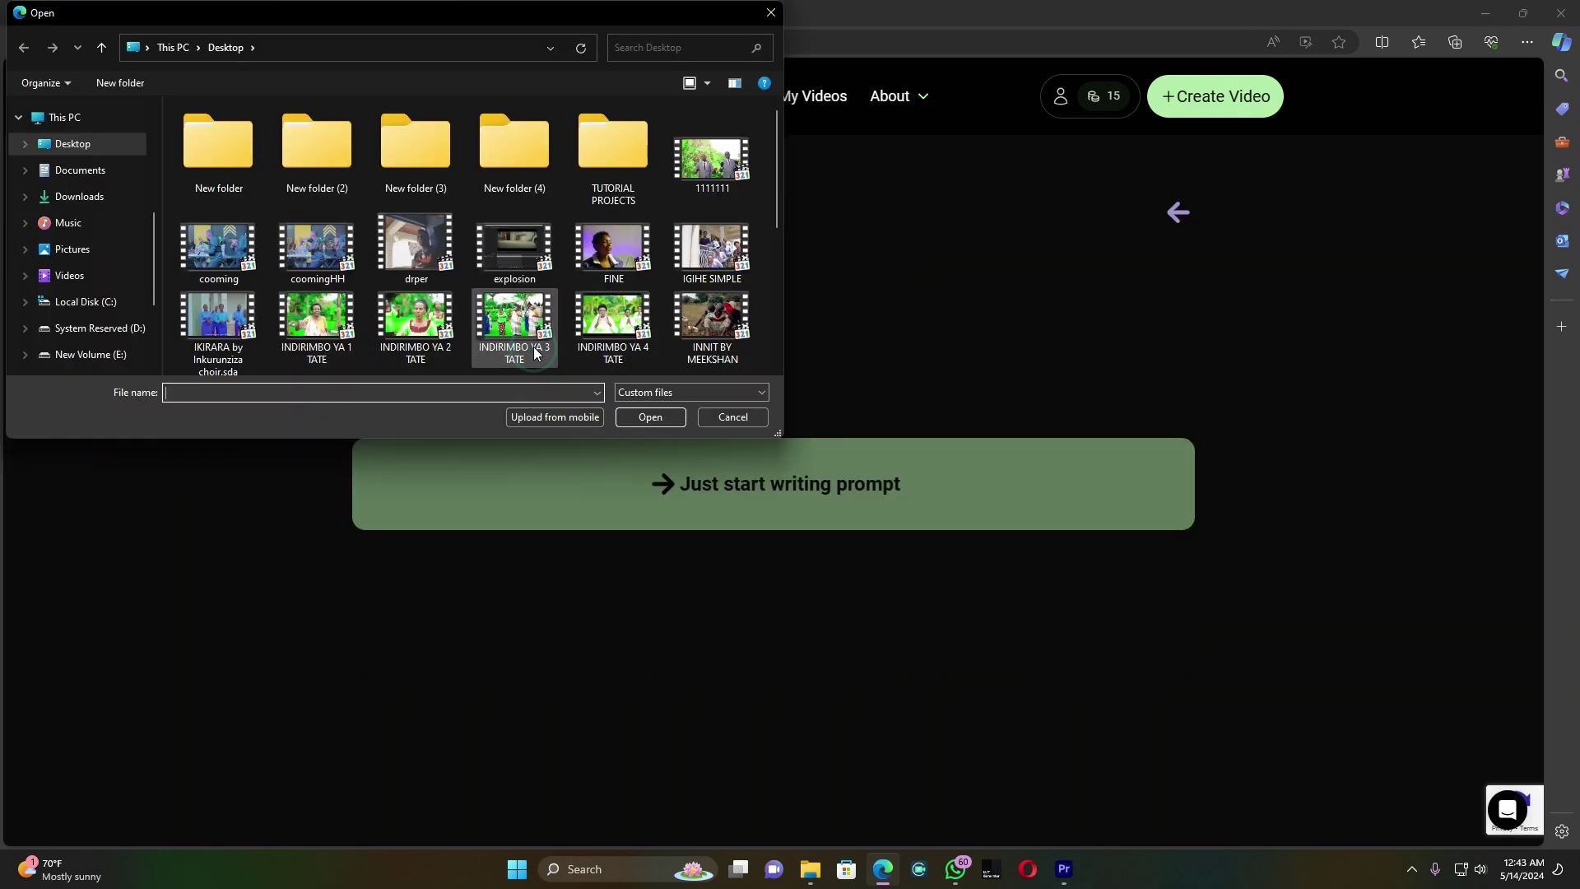
left_click(89, 352)
scroll(92, 335, "down", 1)
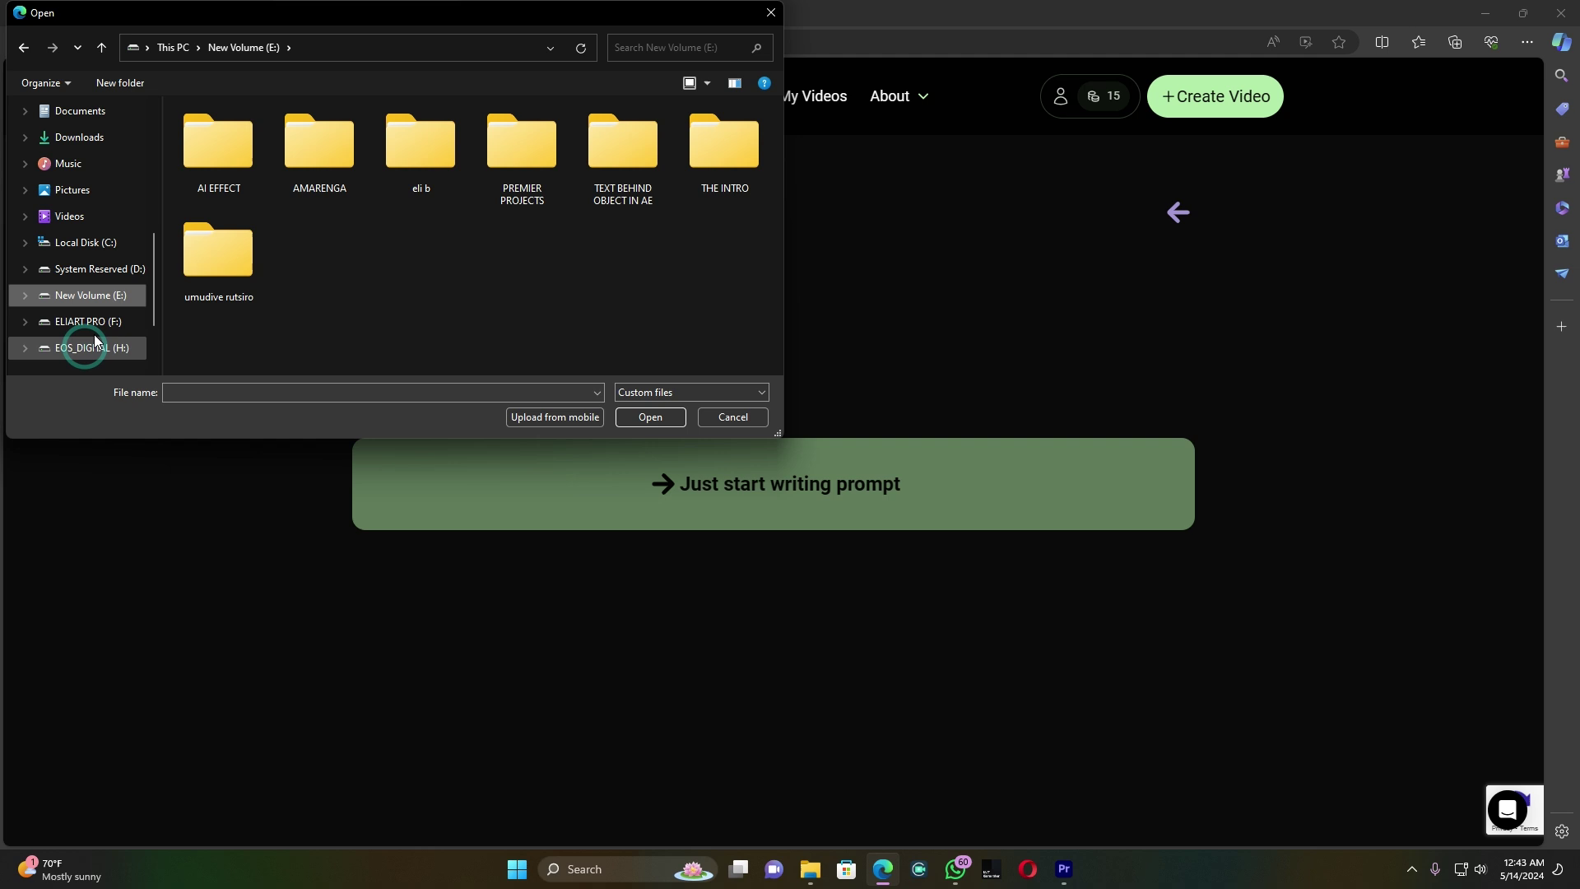
double_click(238, 174)
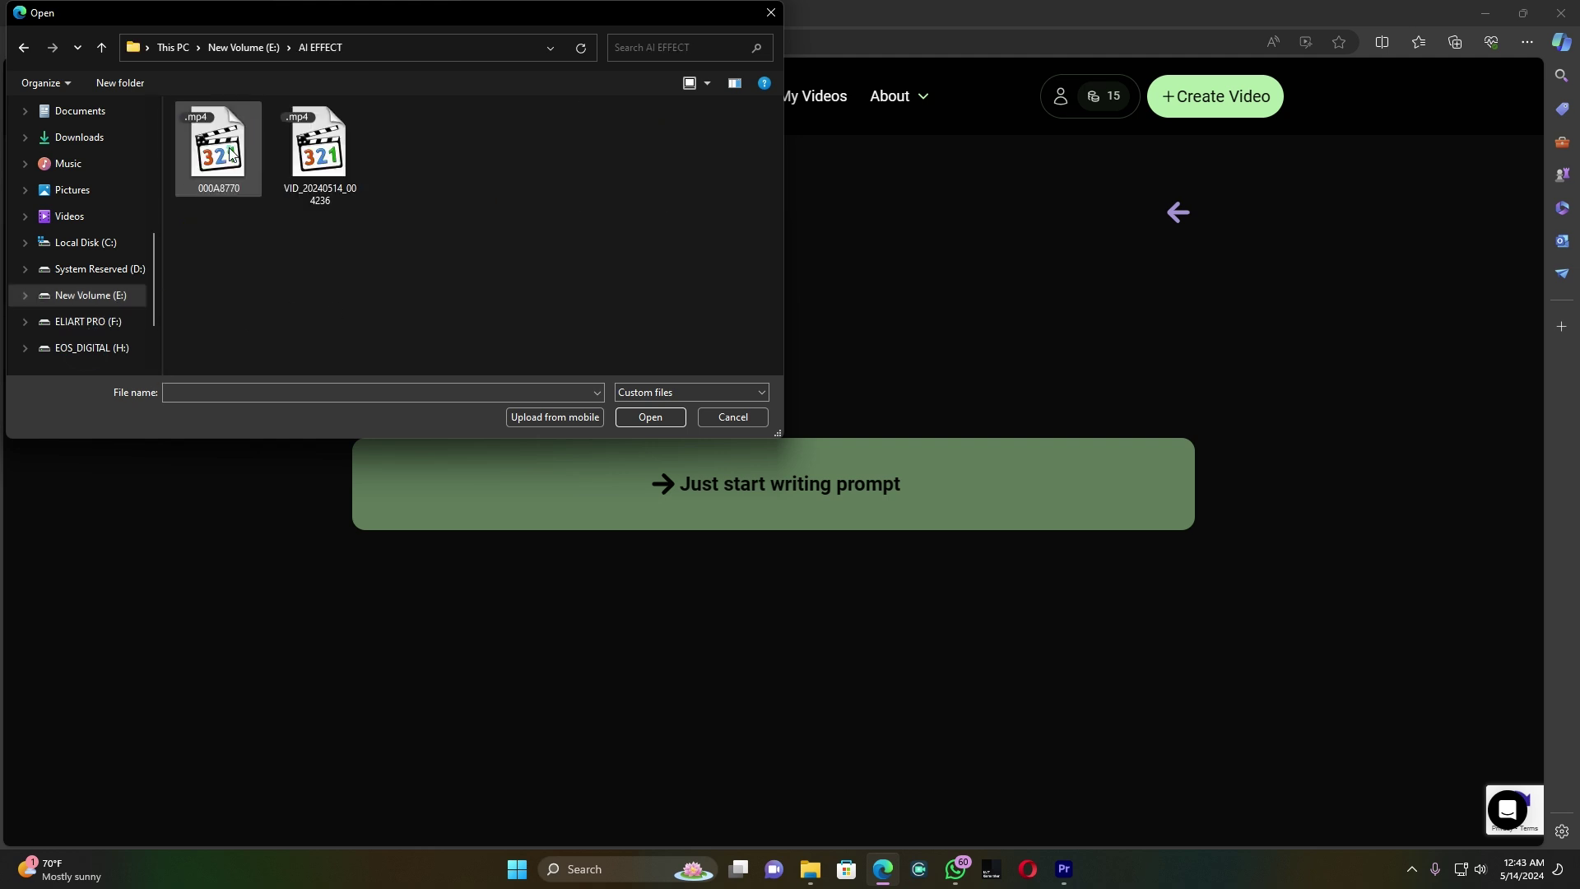
double_click(241, 177)
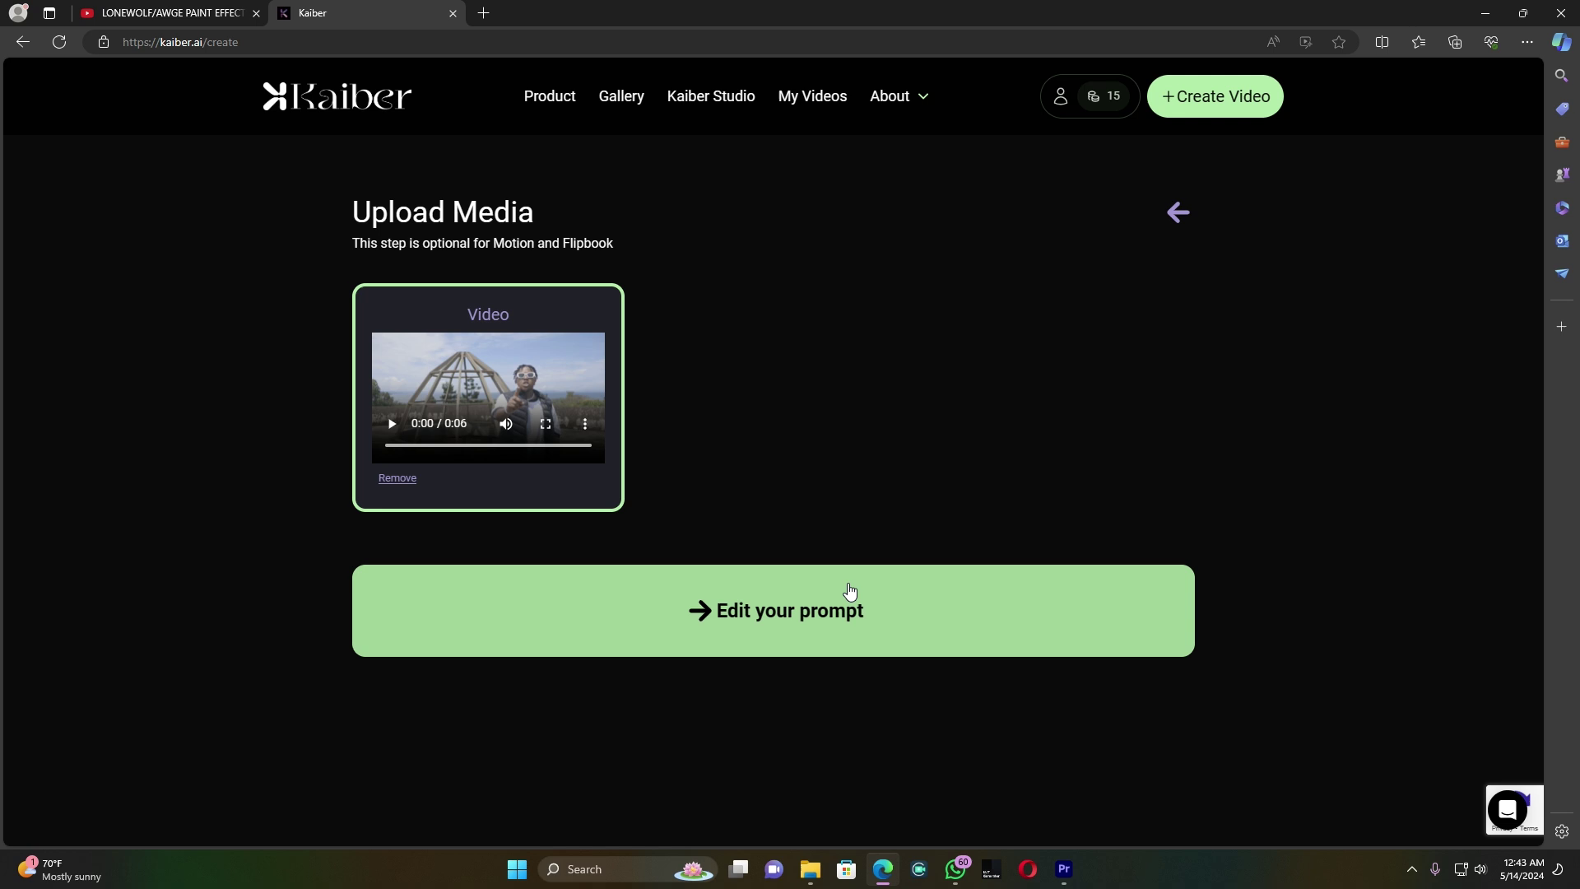
Replace the subject placeholder with 'black robot in spaceship'.
left_click(761, 610)
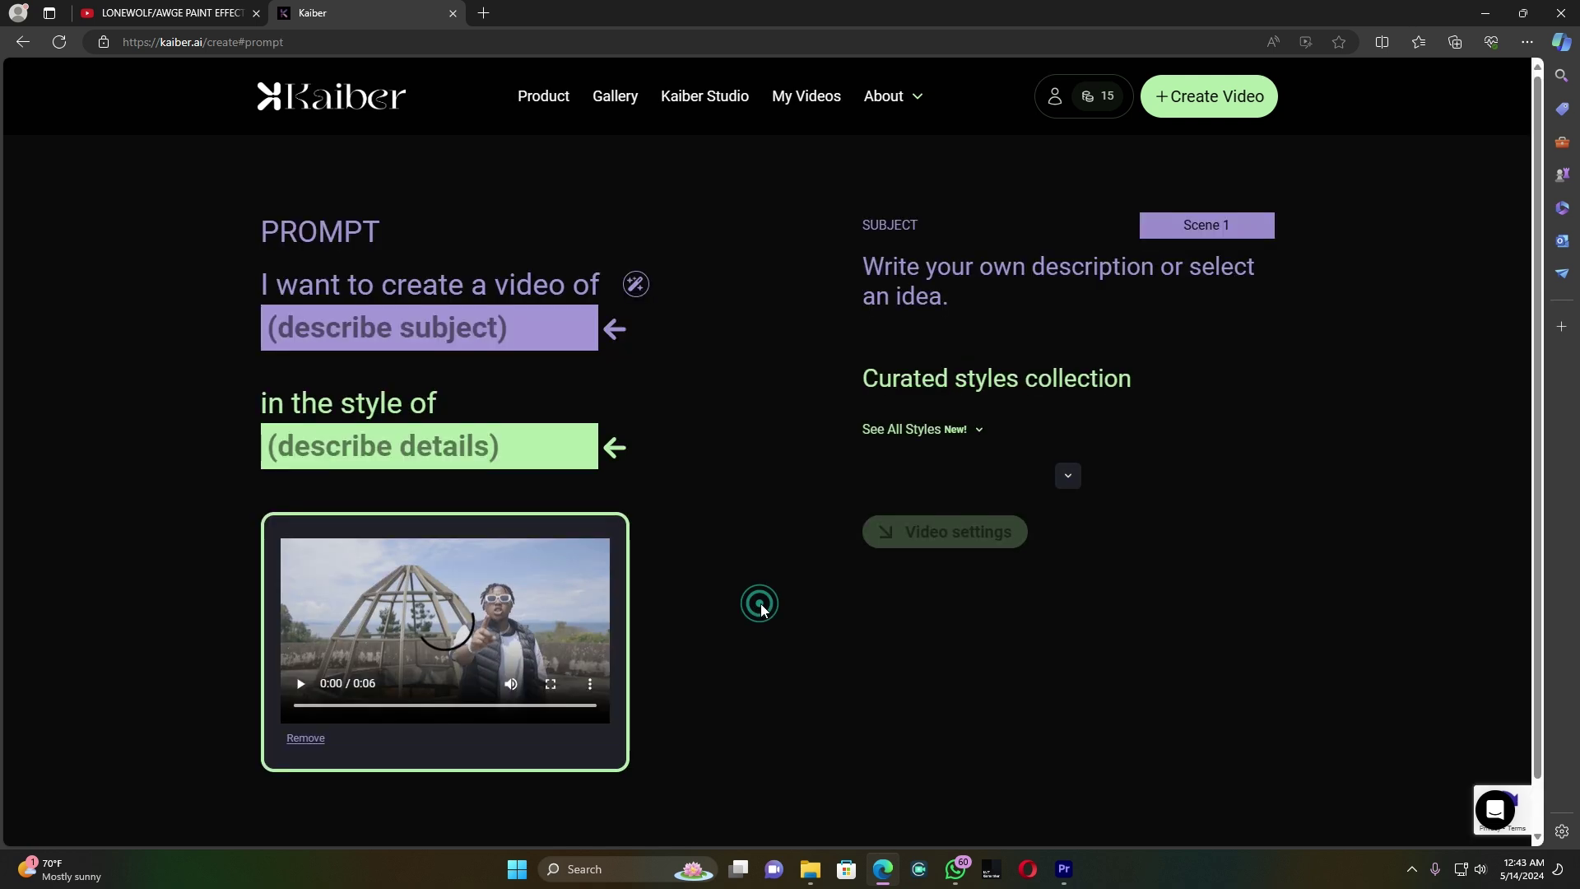
left_click(397, 329)
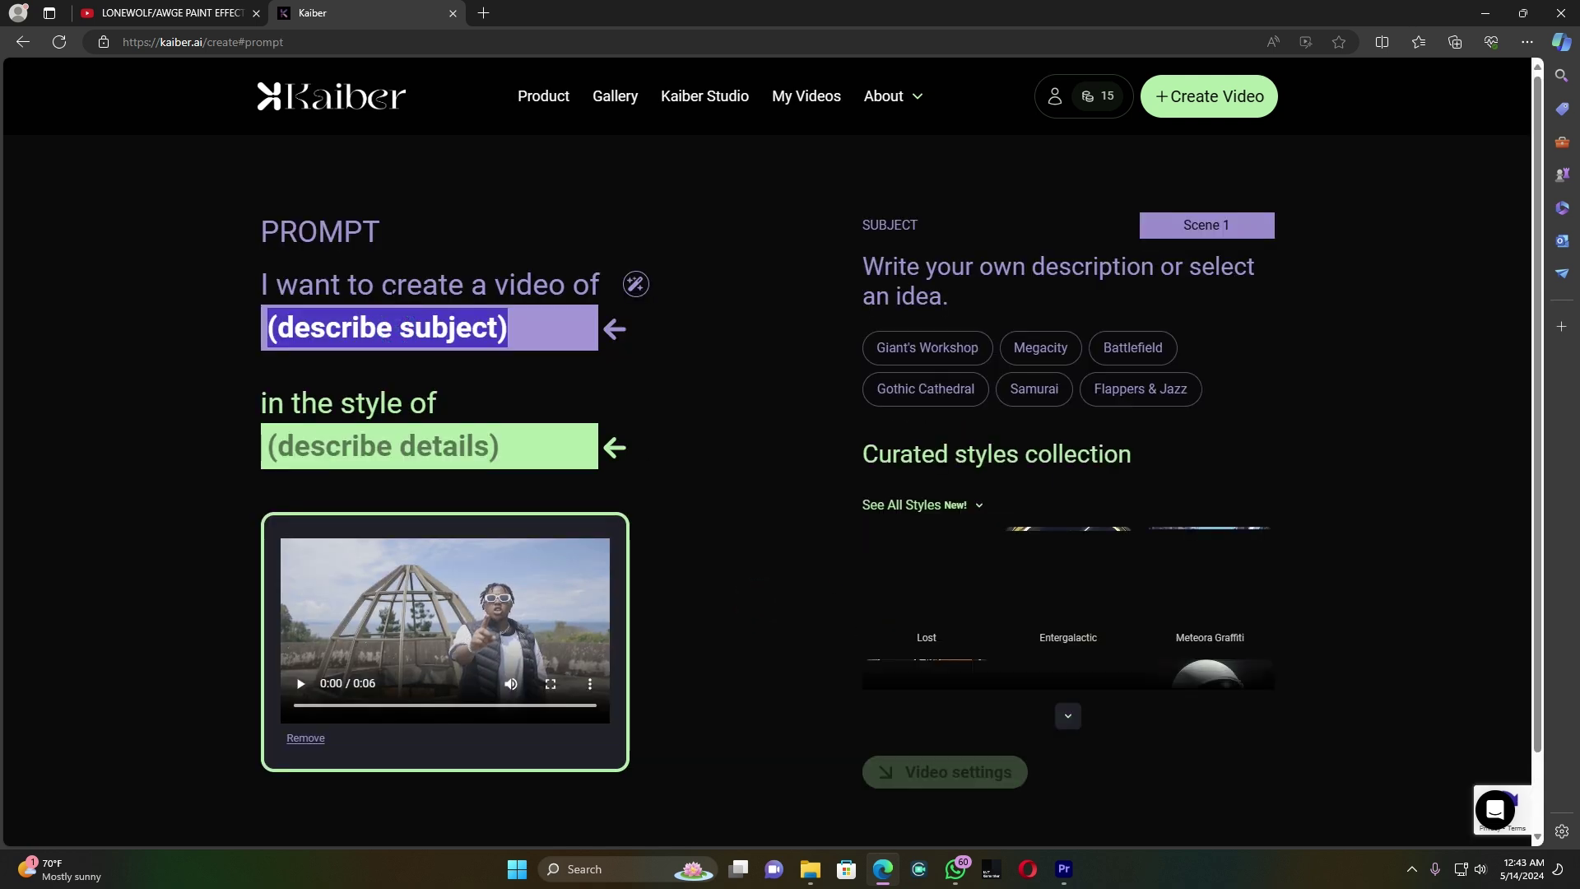
left_click(388, 287)
left_click(390, 326)
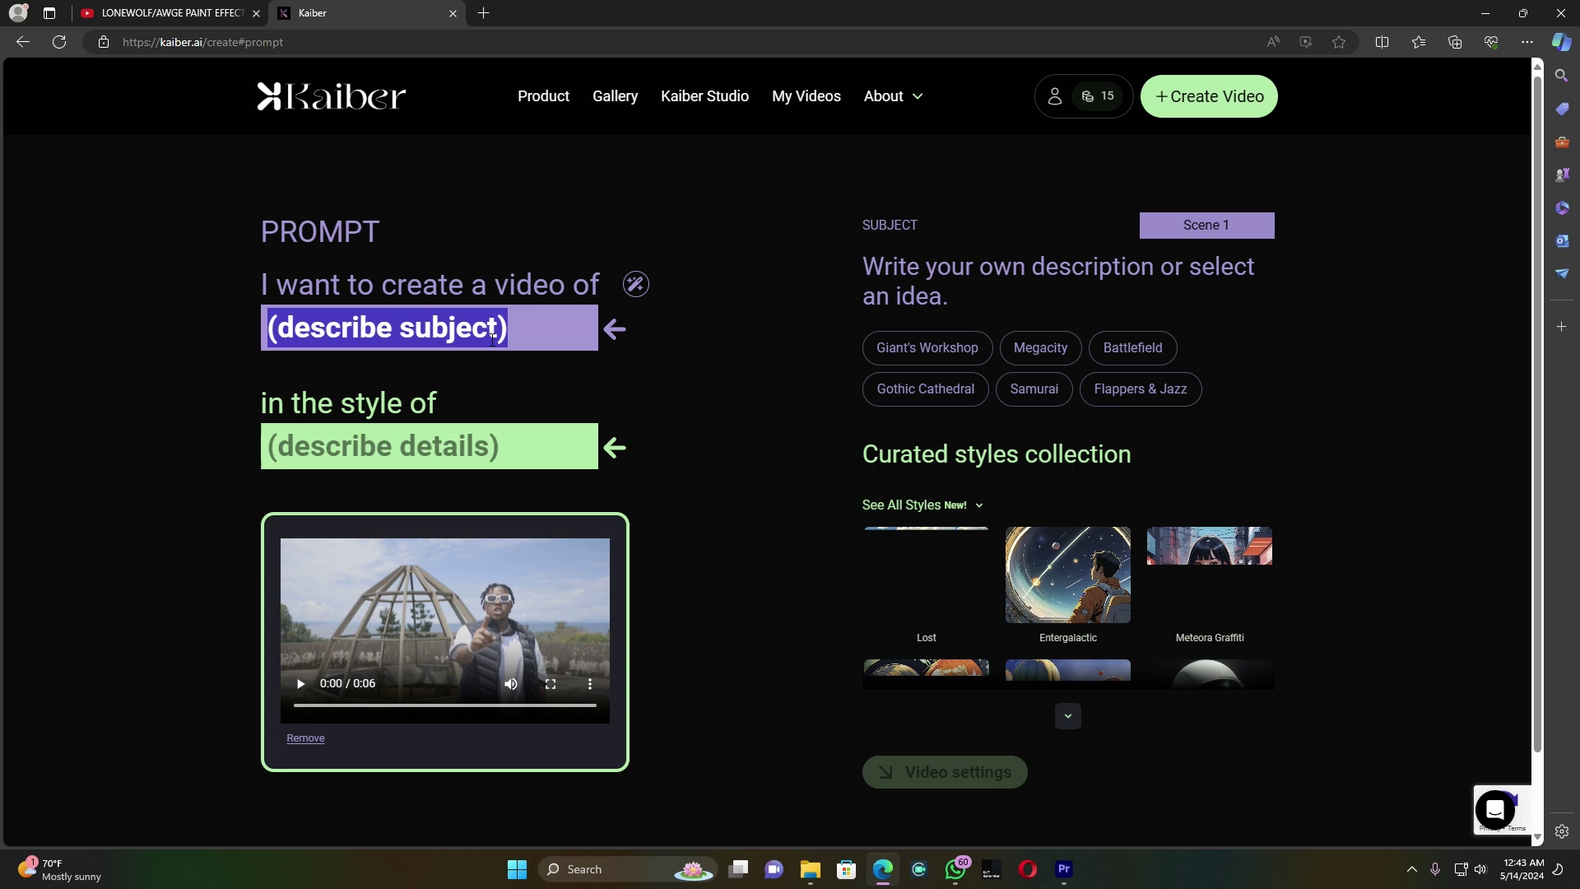
type("T")
key("BackSpace")
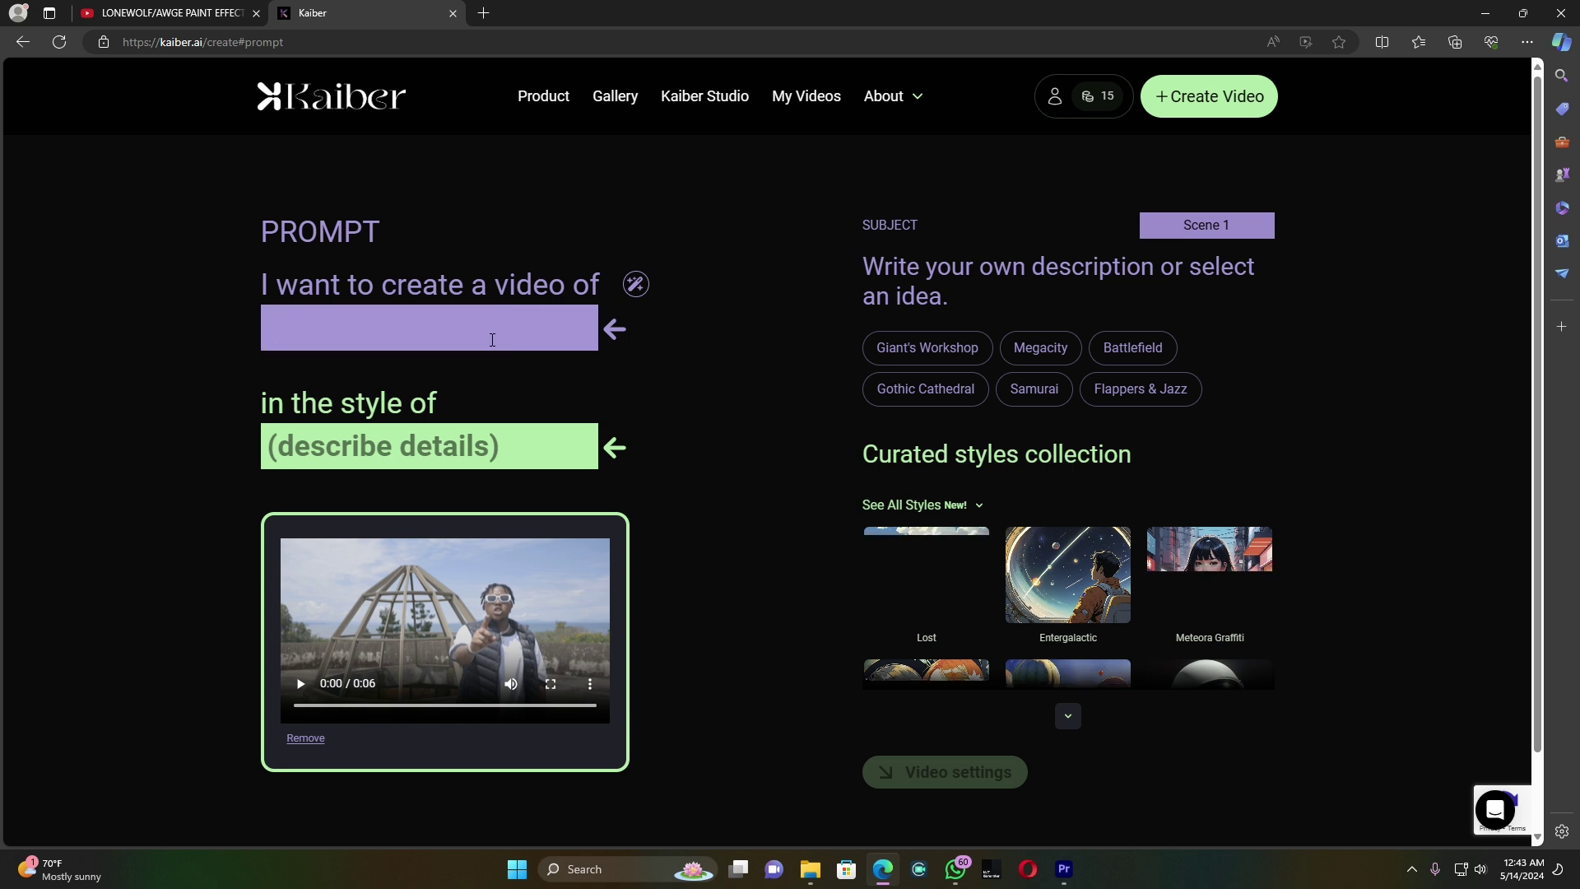
type("black ")
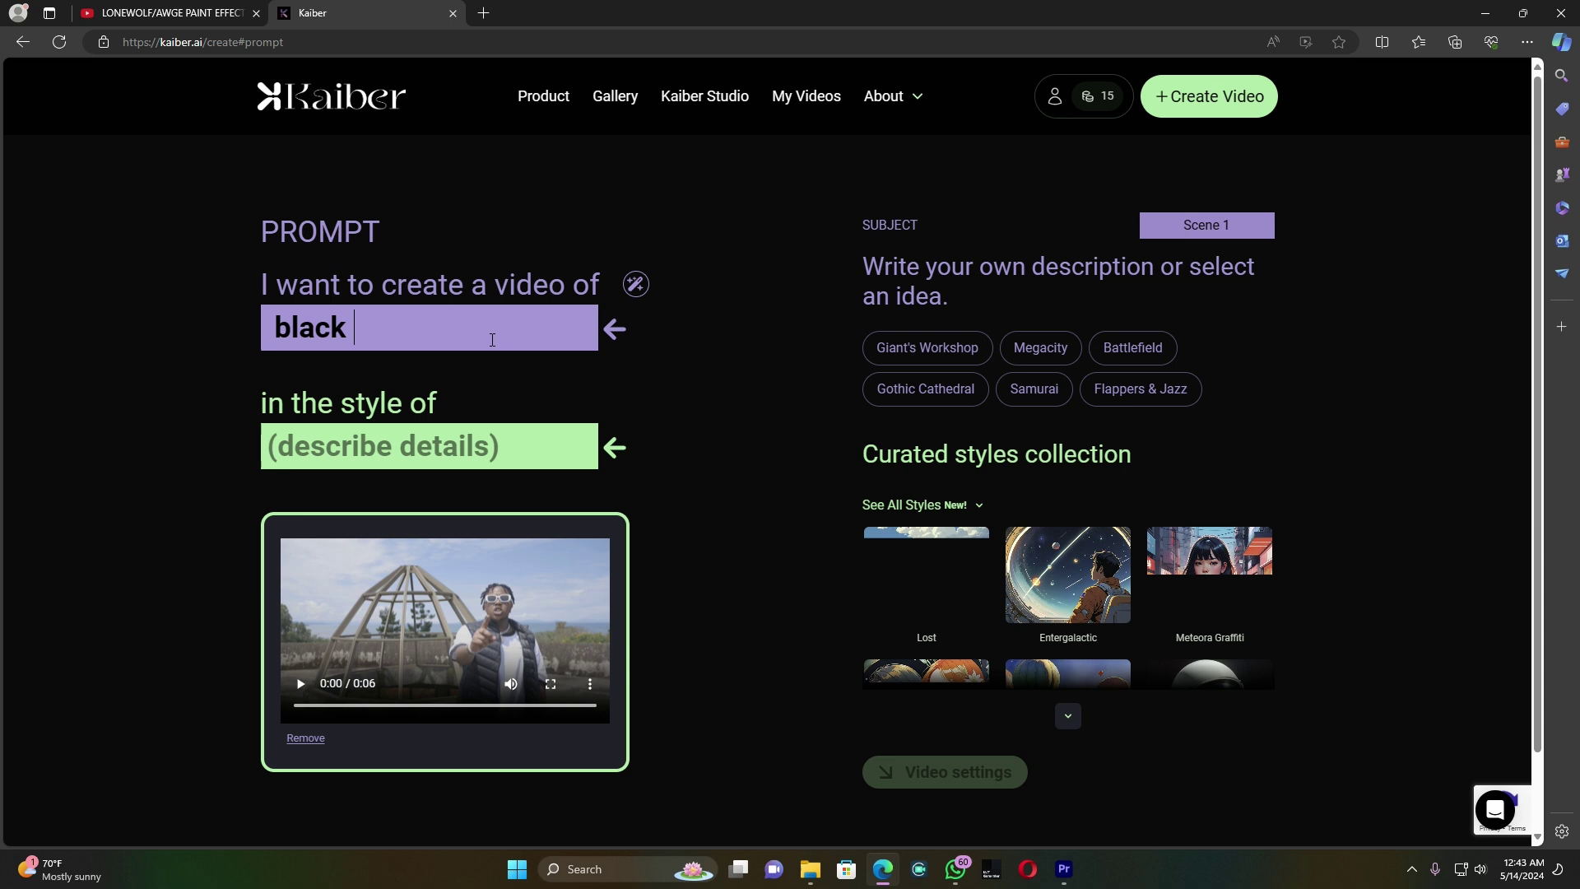
type("robo")
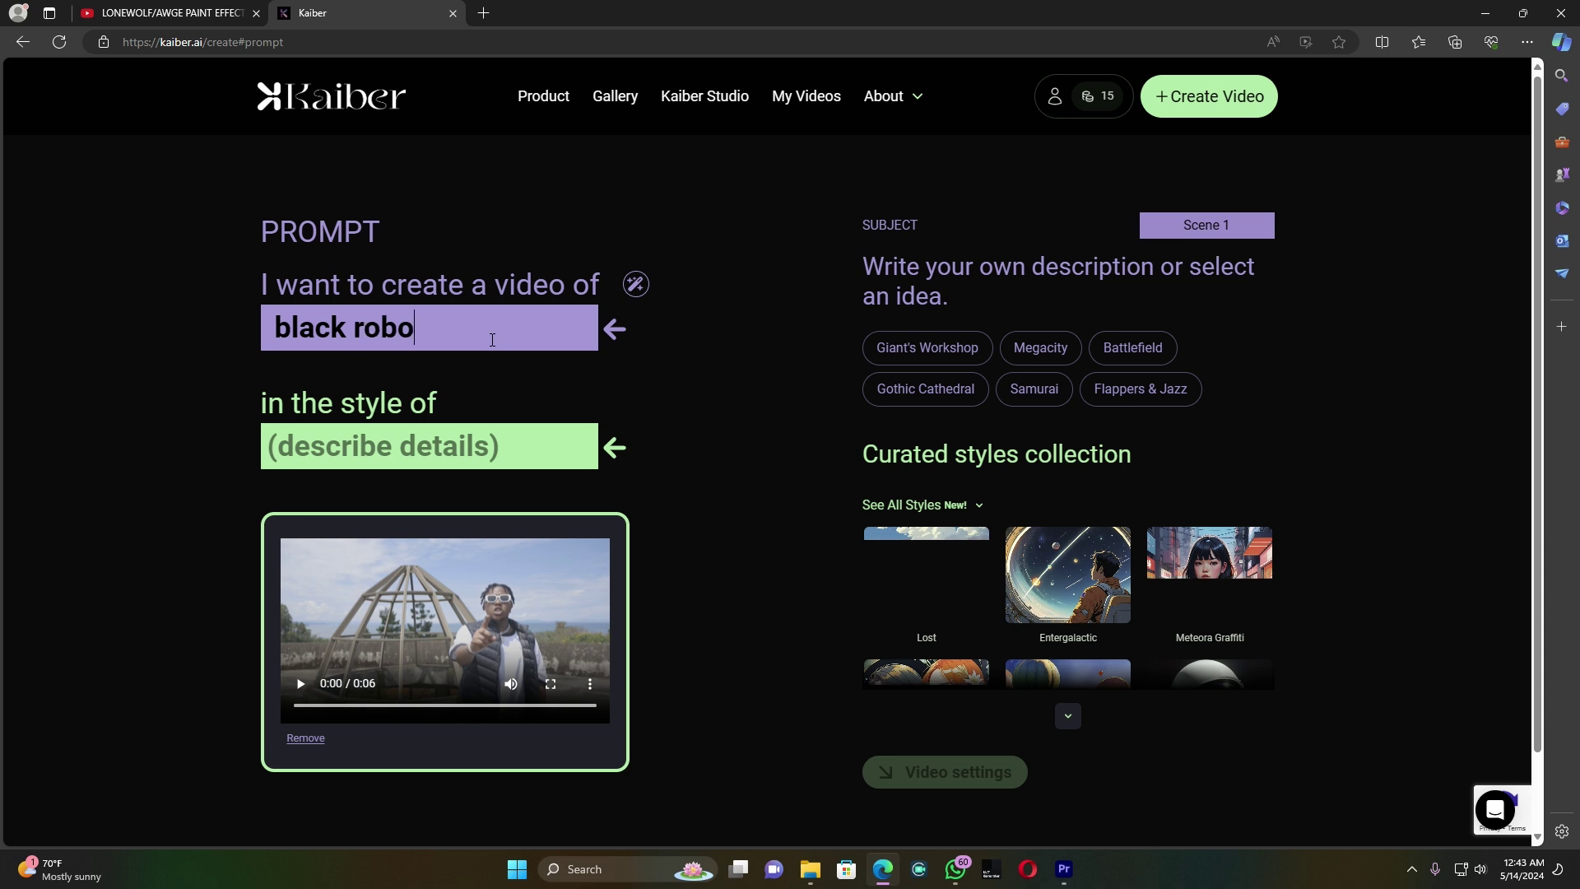
type("t in s")
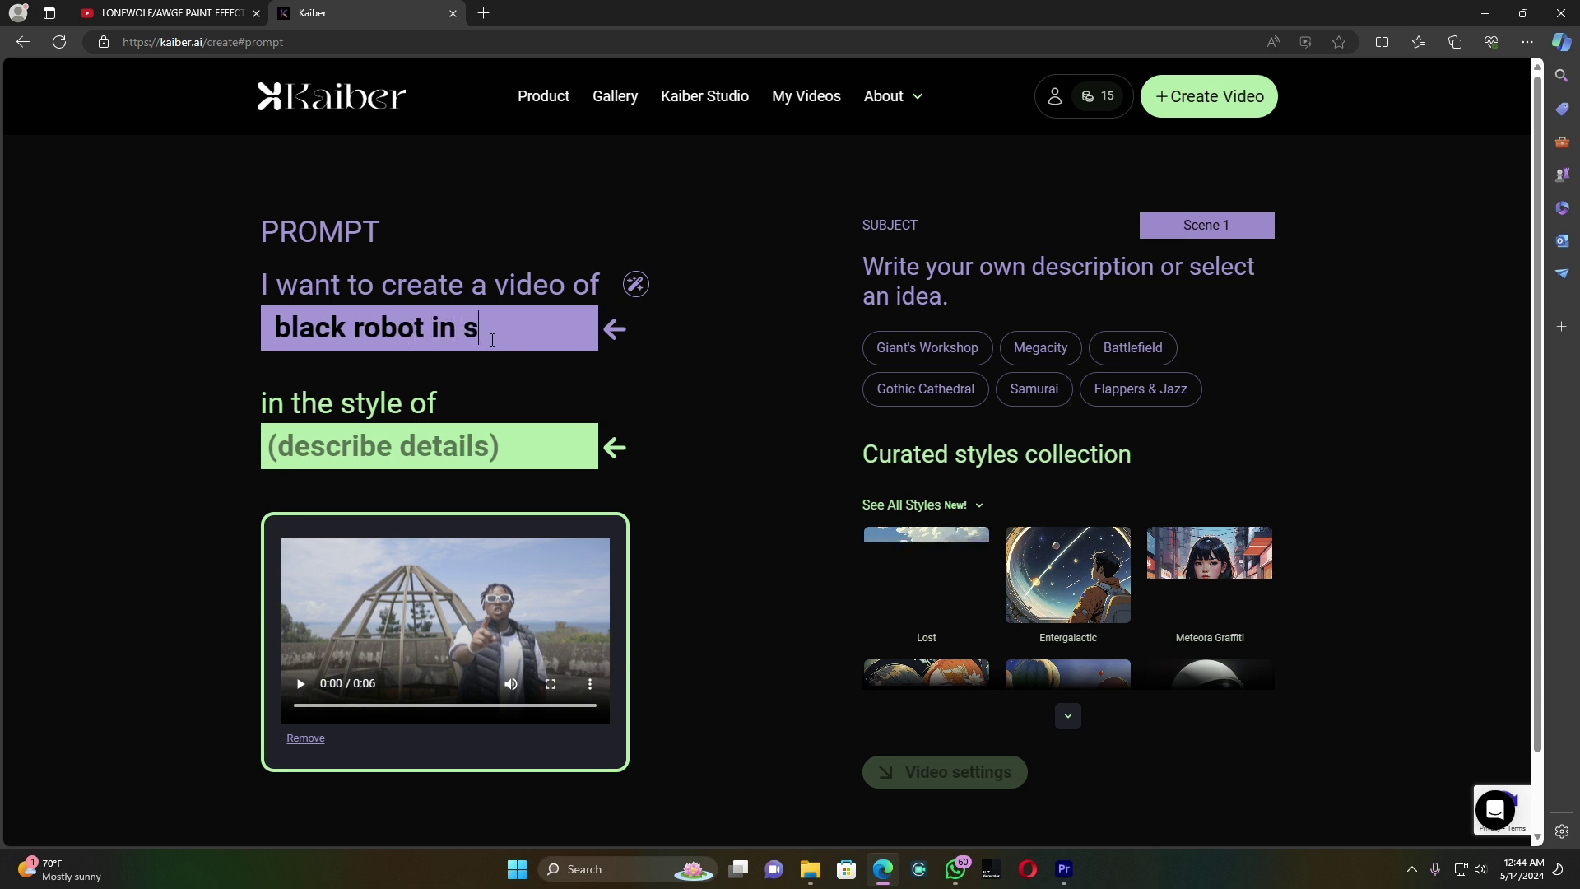
type("pace")
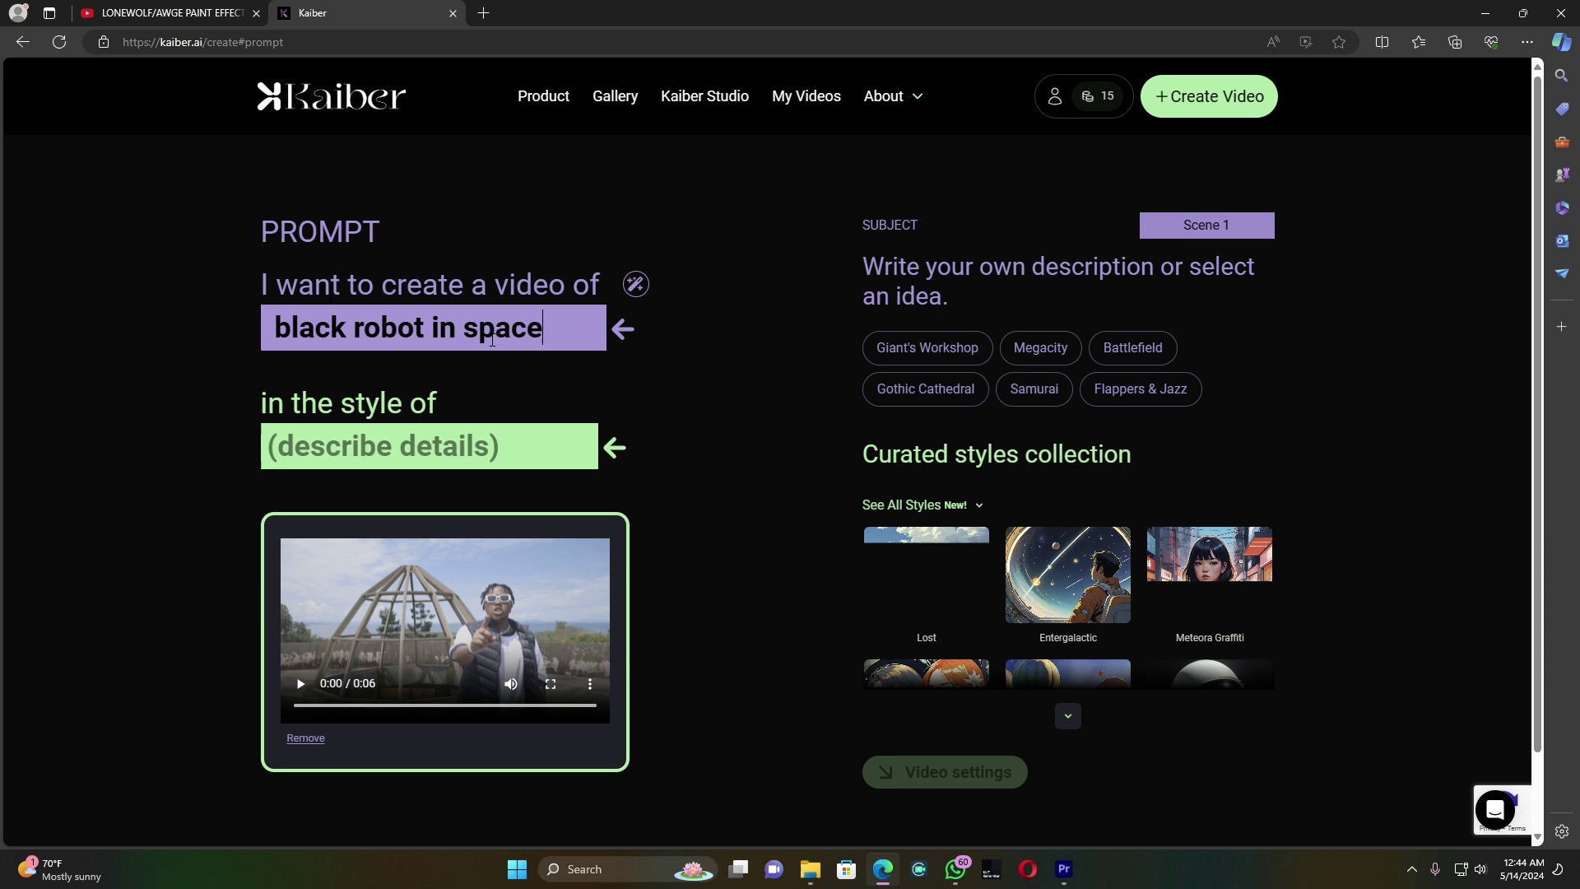
type("ship")
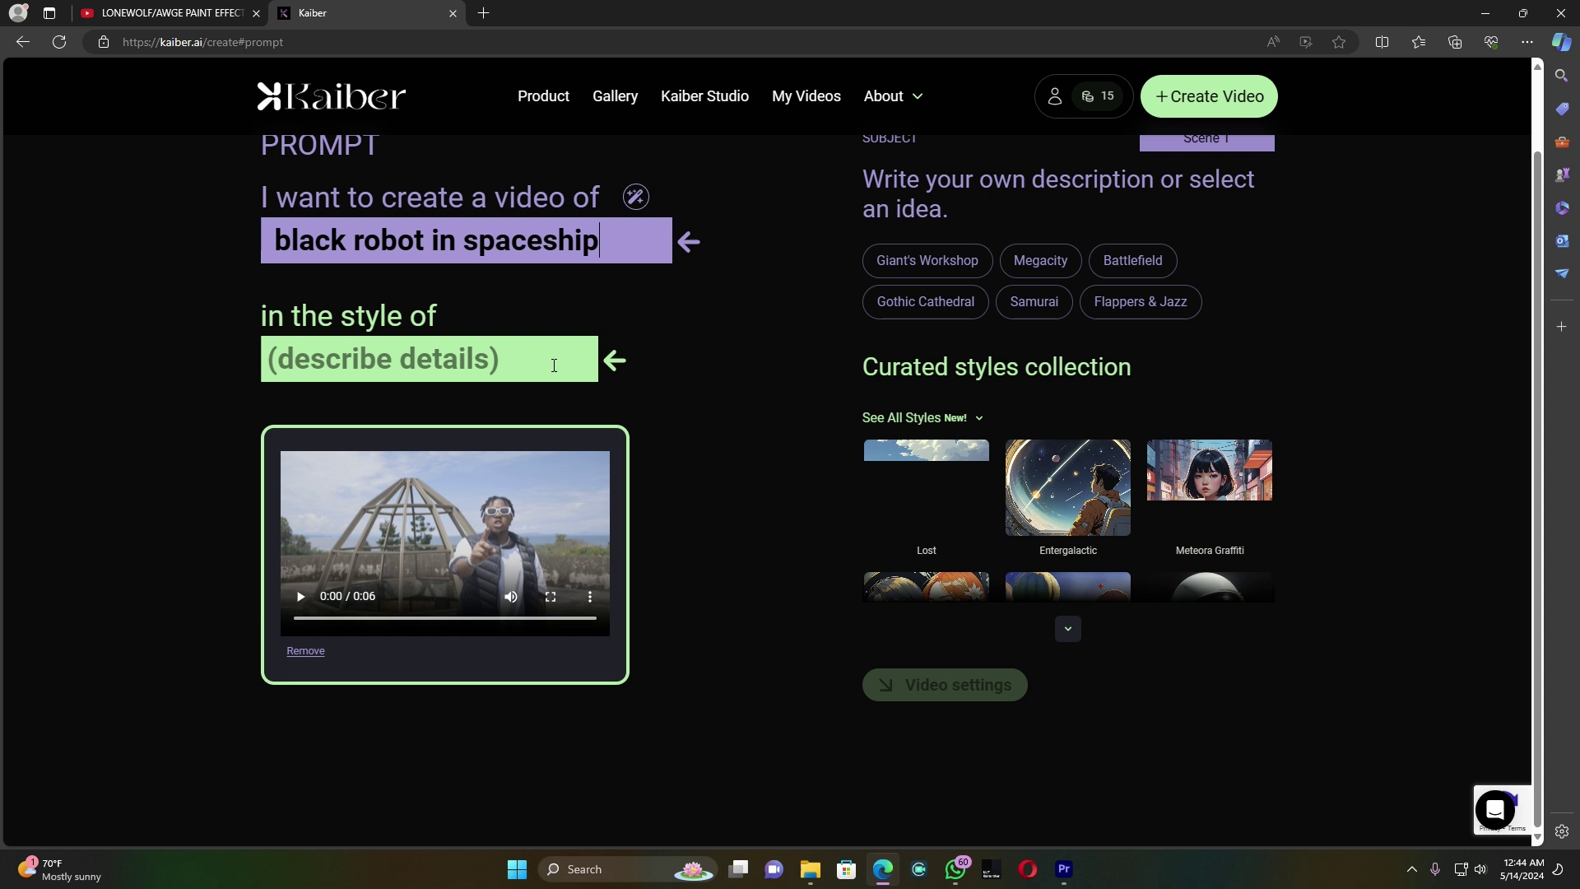
Paste 'black robot in spaceship' over the style placeholder as well.
triple_click(613, 332)
key("ctrl+c")
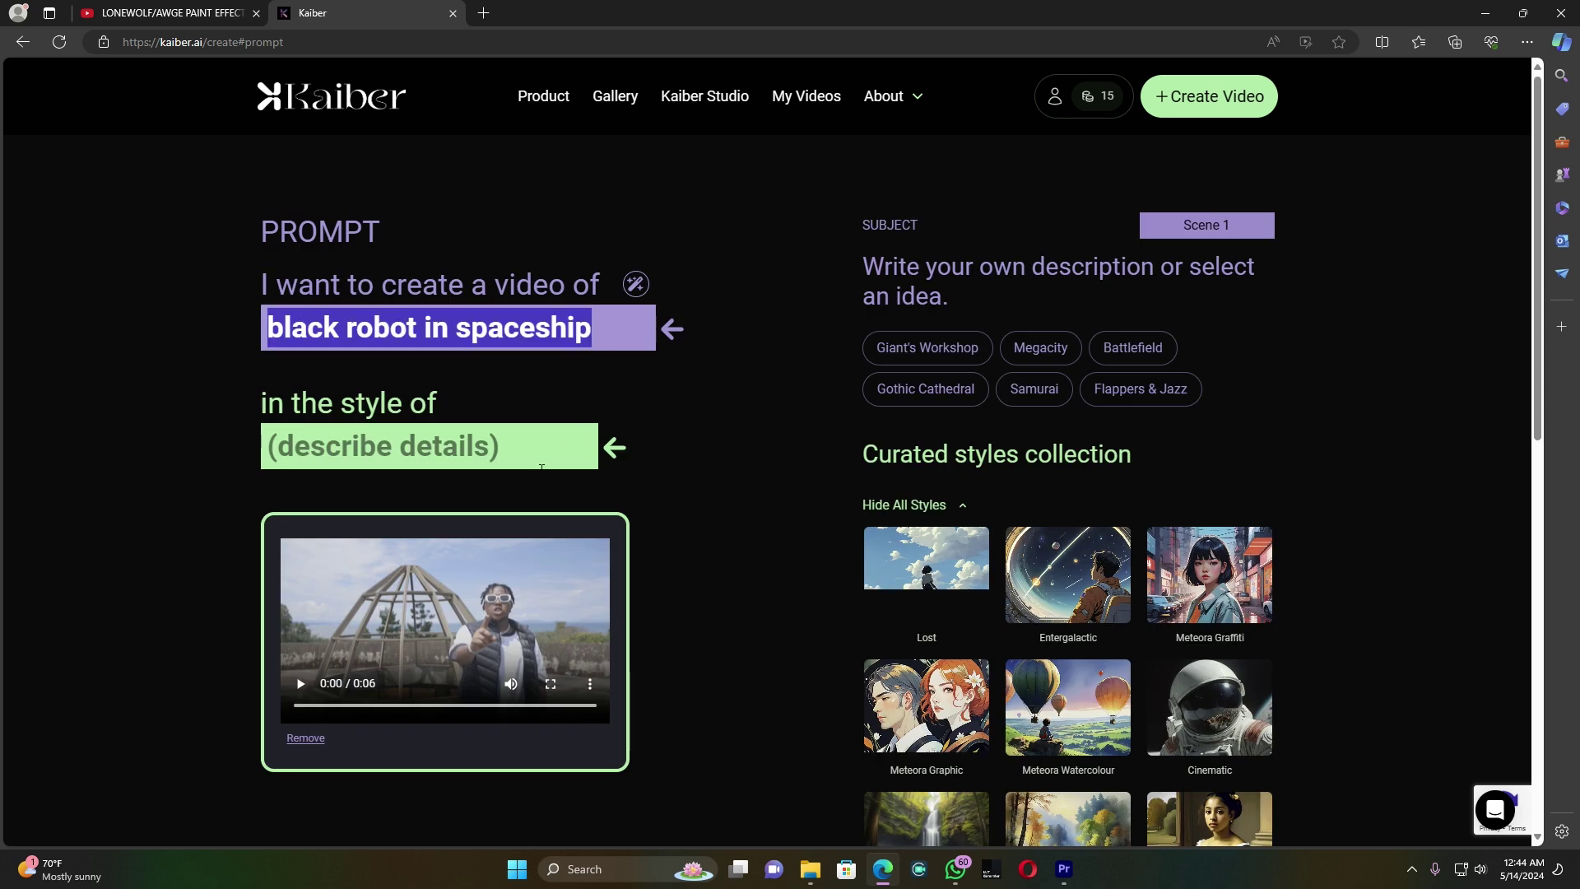
triple_click(453, 448)
key("ctrl+v")
scroll(465, 411, "down", 10)
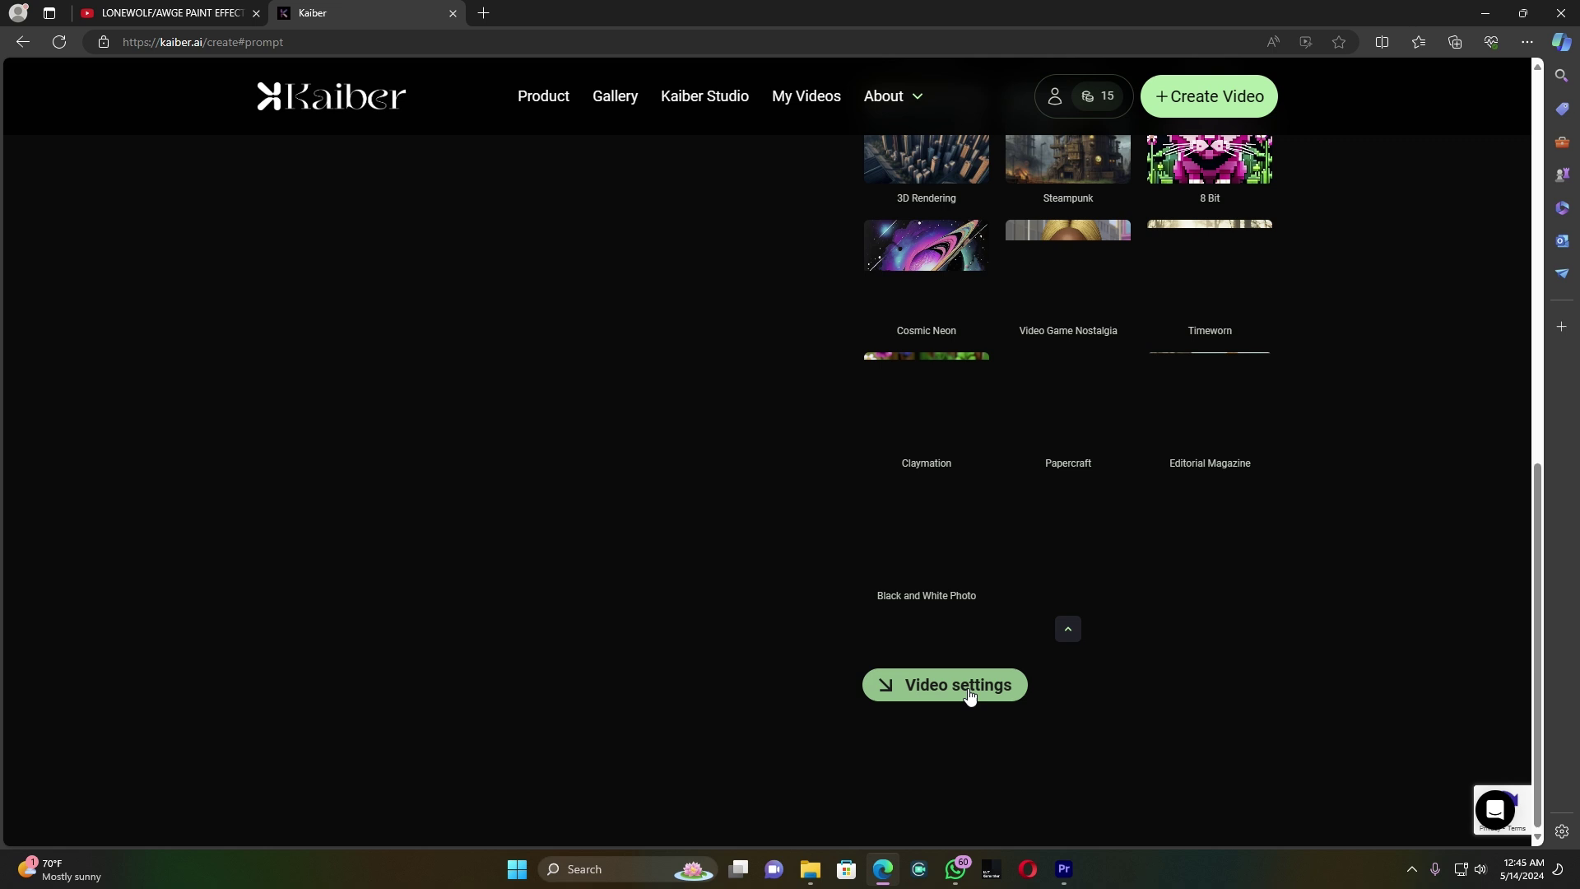
Keep Evolve at 4 with version 3.0 and generate the robot-in-spaceship video.
left_click(971, 688)
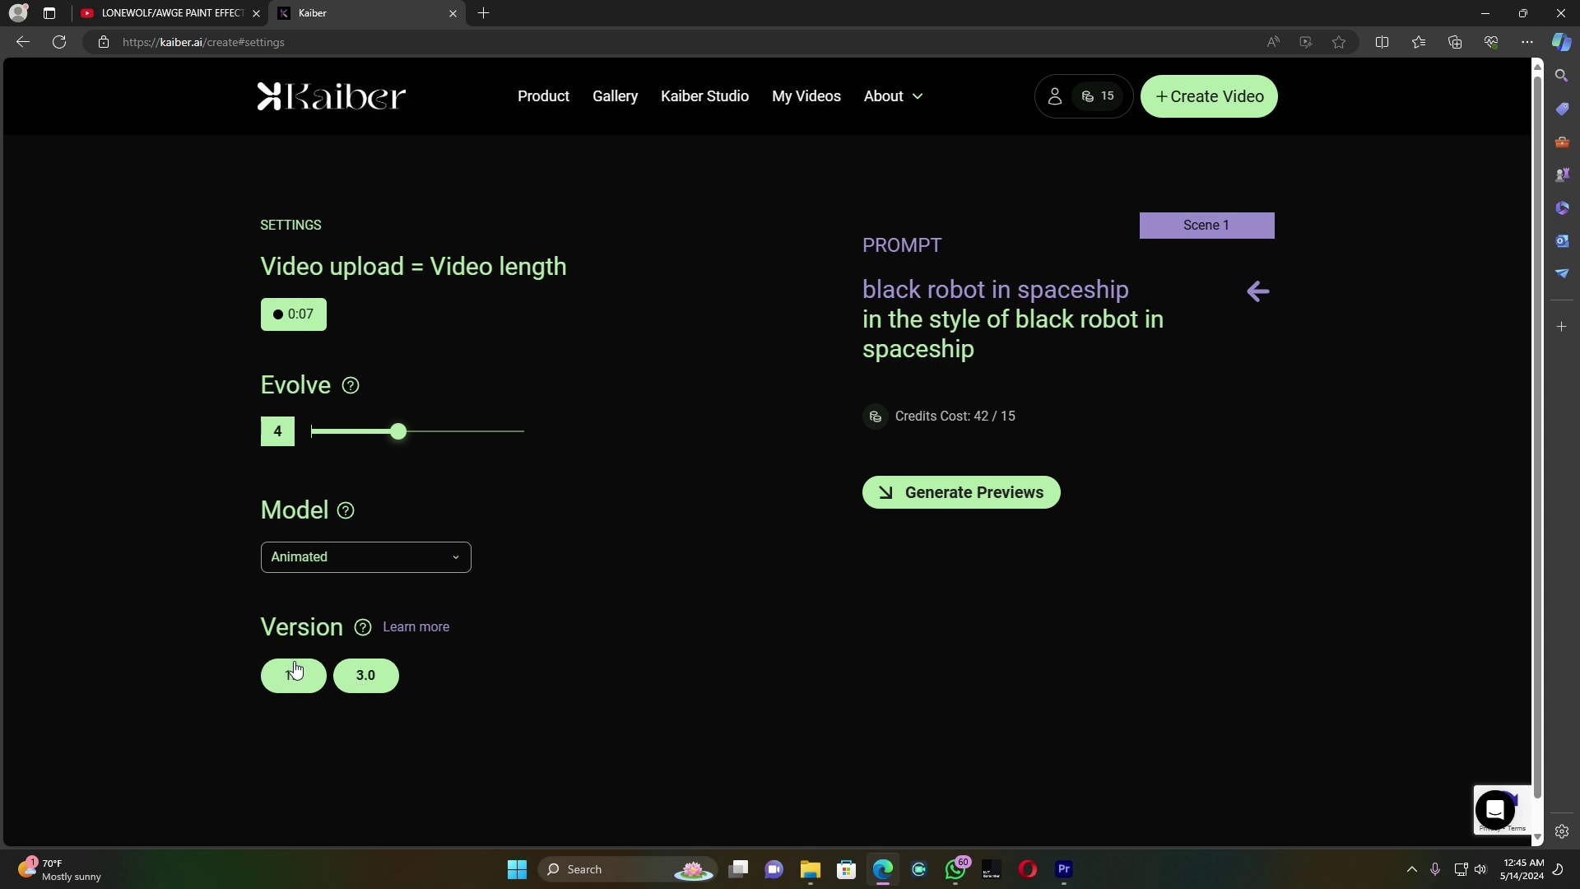
mouse_move(399, 434)
left_mouse_down()
mouse_move(417, 434)
mouse_move(403, 439)
left_mouse_up()
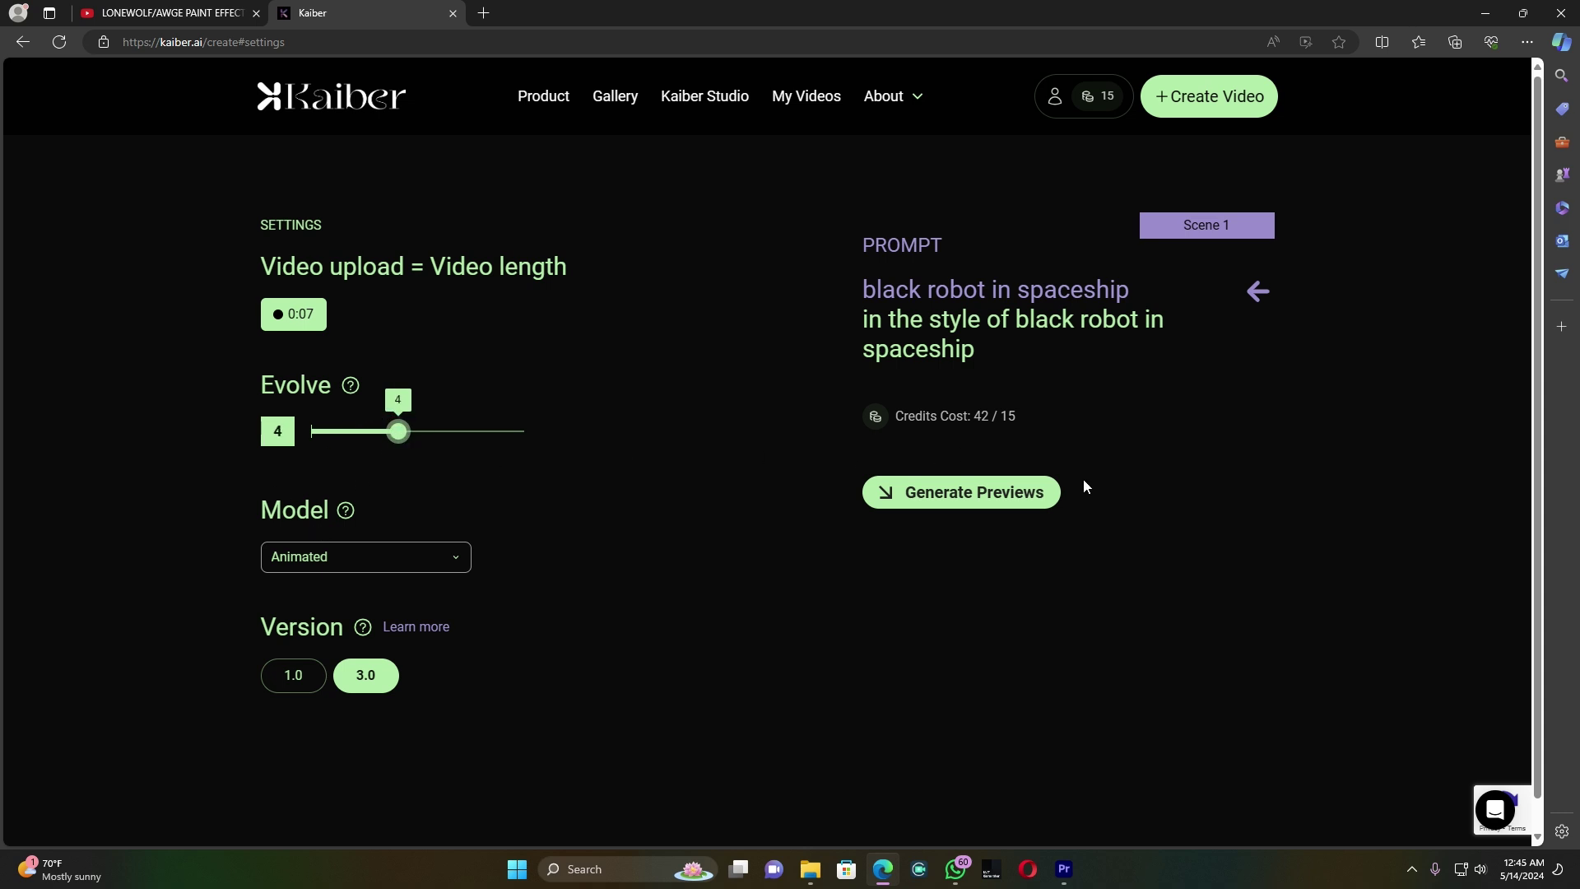
left_click(981, 503)
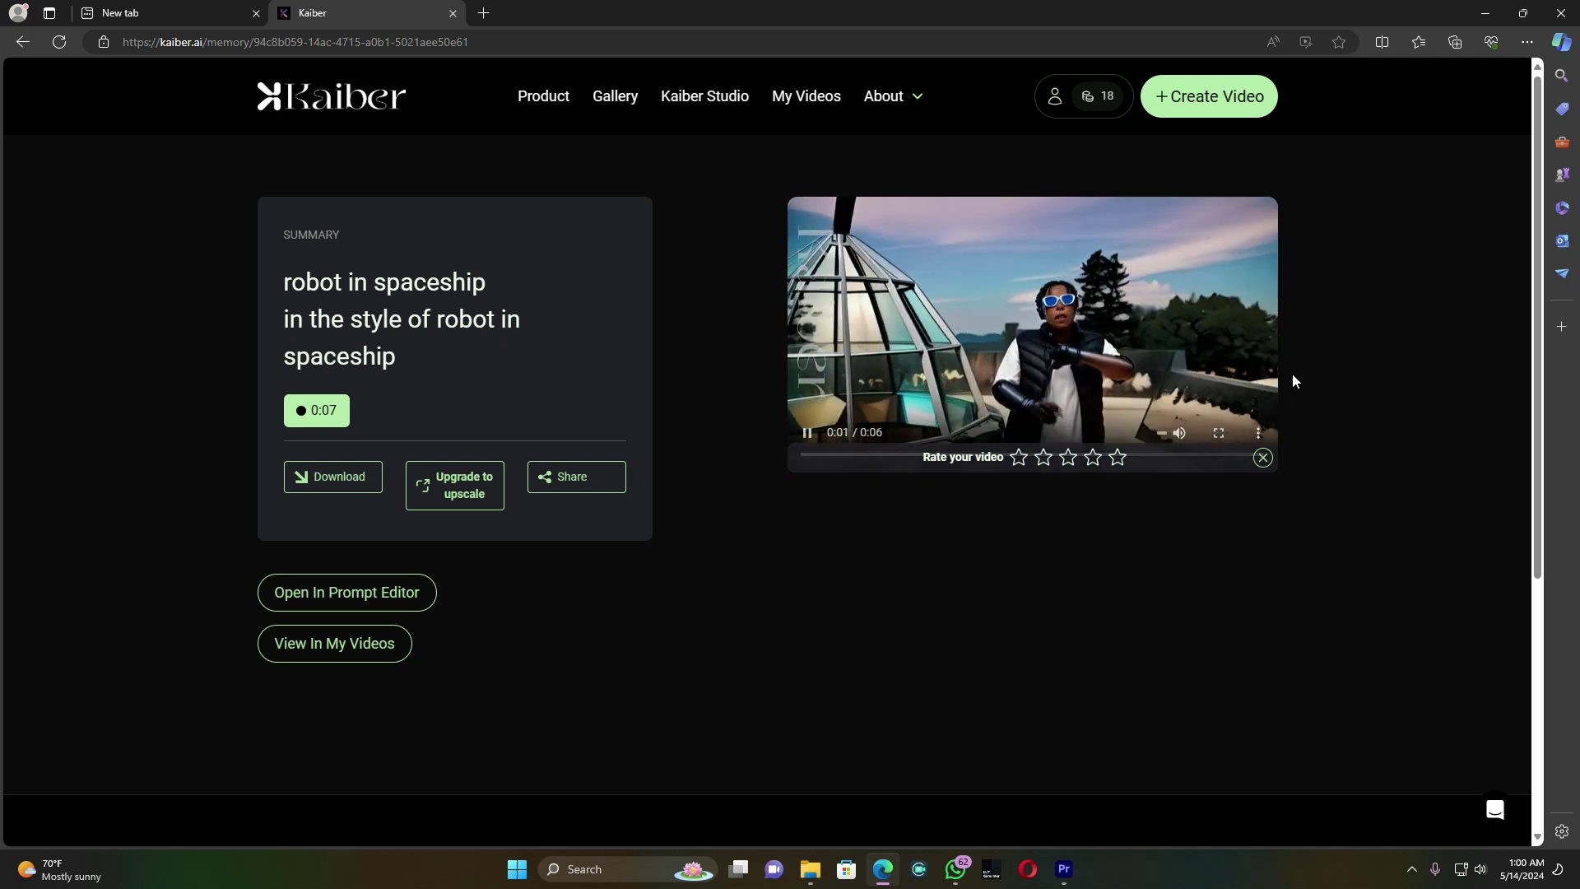
Download the robot-styled video as MP4, preview it, and switch back to Premiere Pro.
left_click(1257, 433)
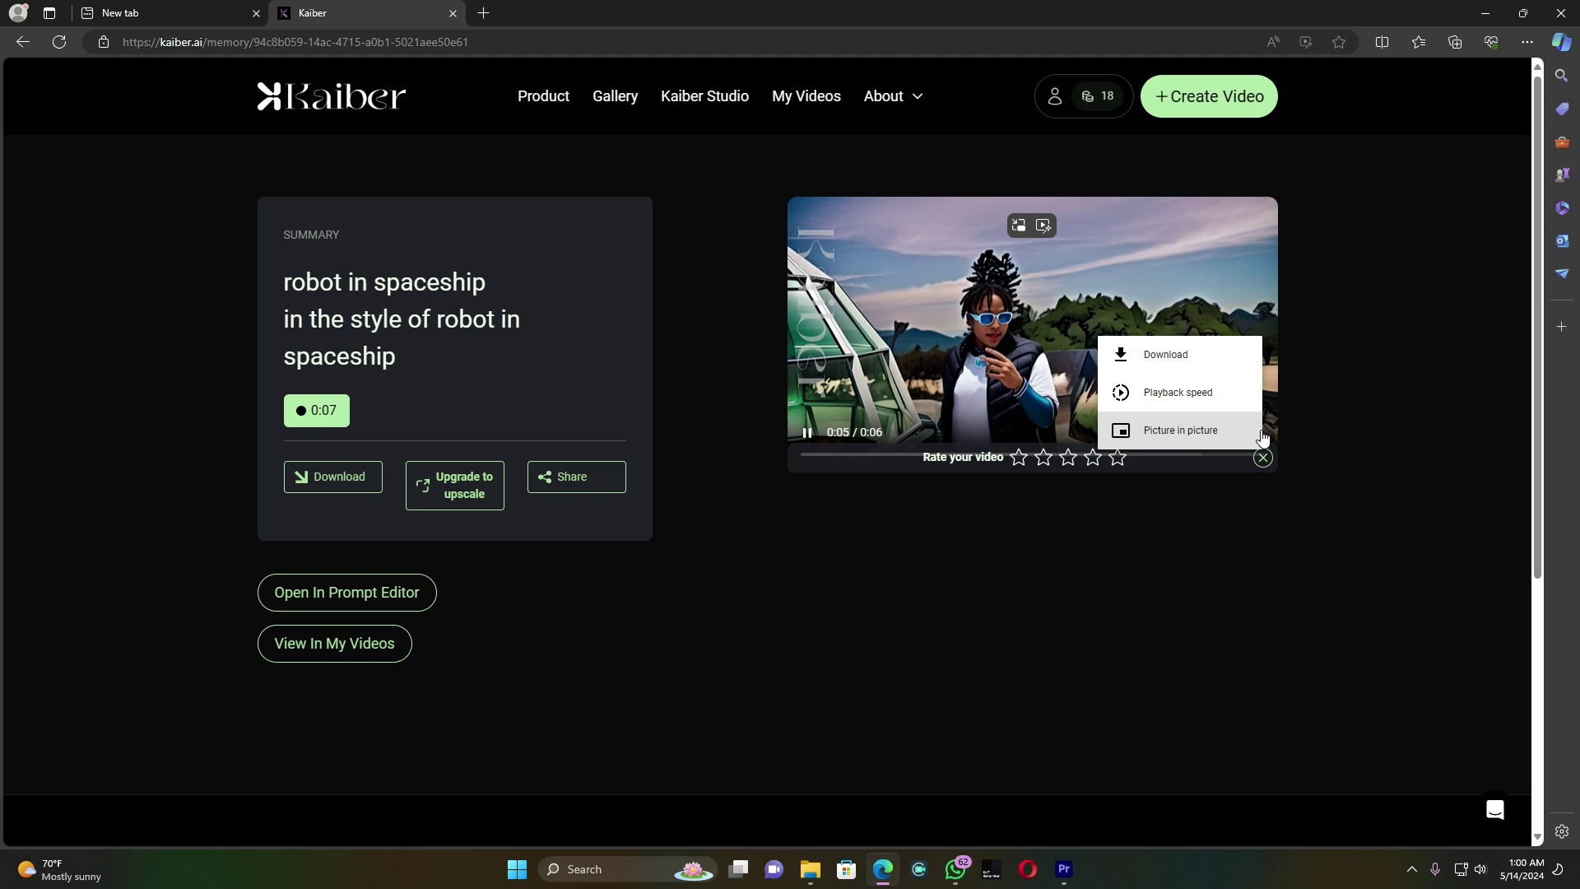
left_click(1198, 355)
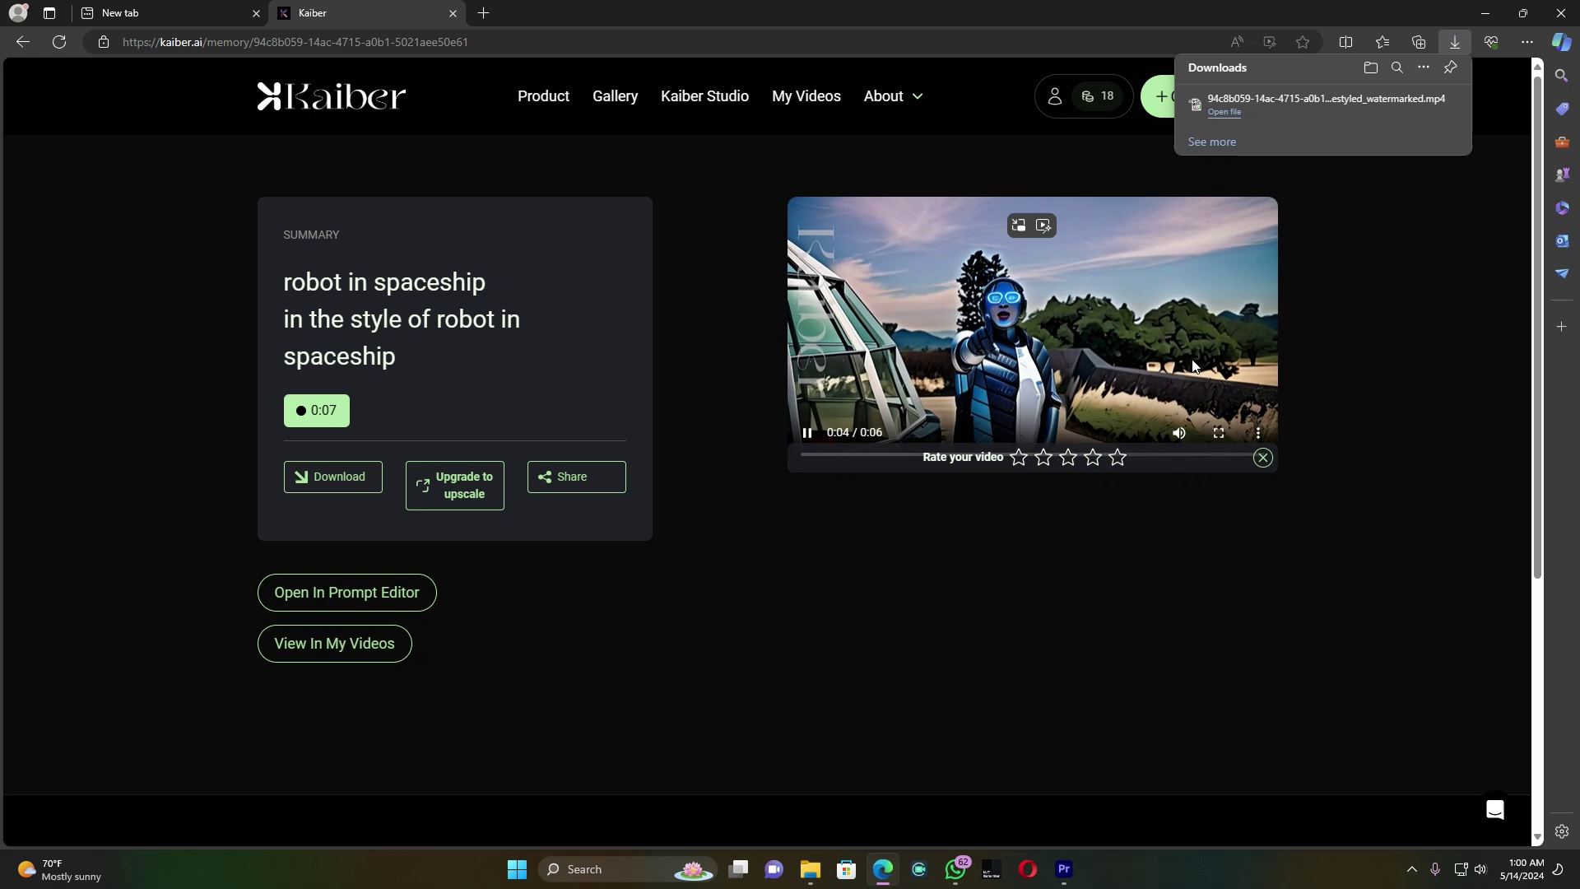
left_click(1224, 113)
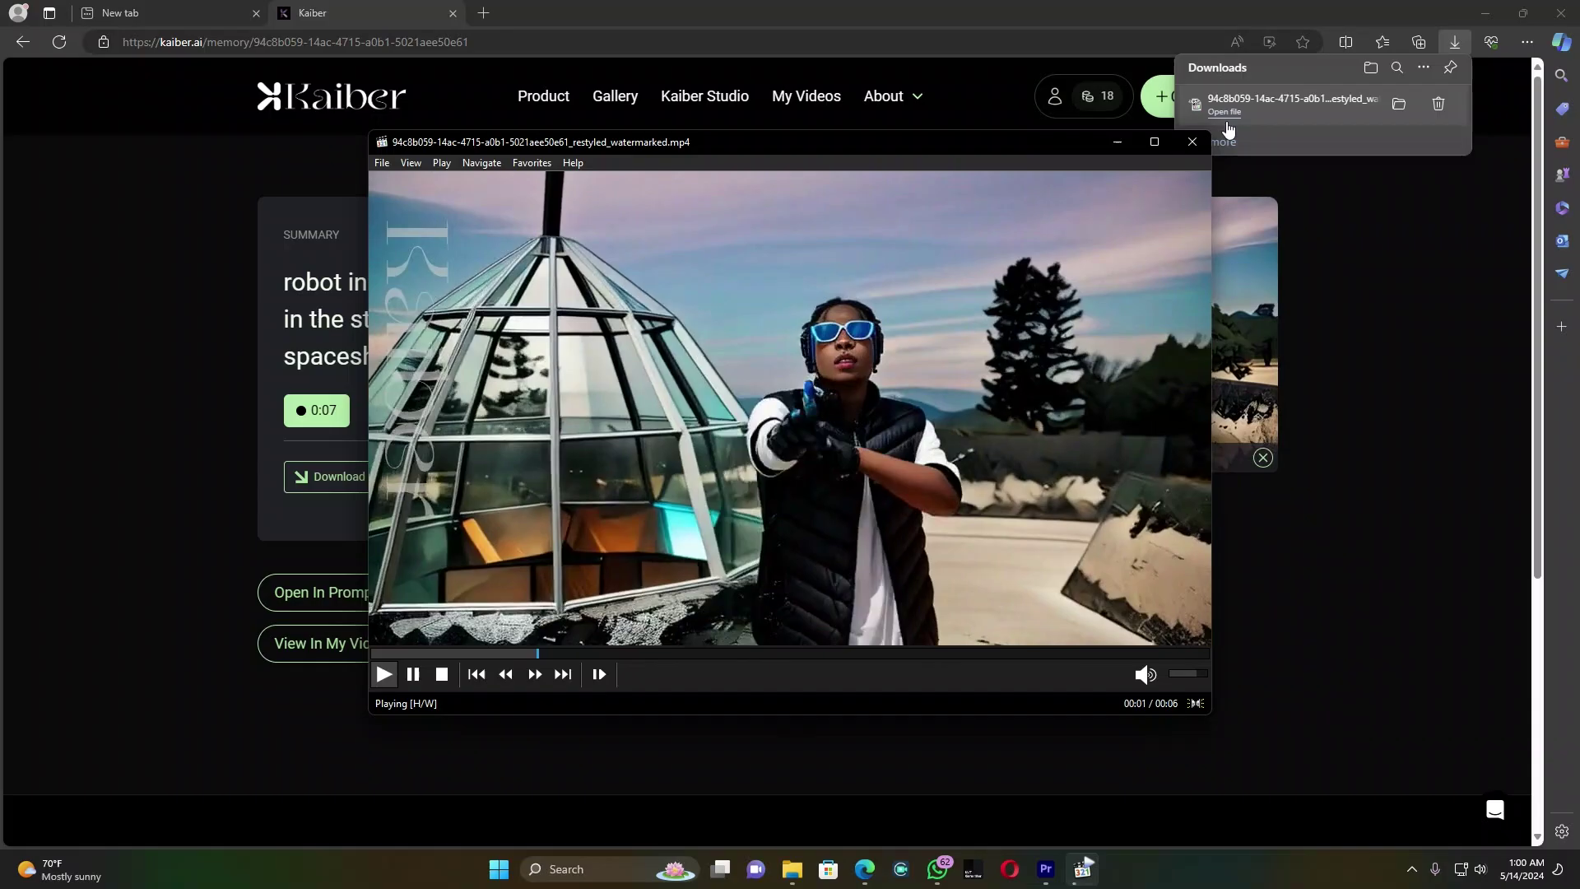
left_click(1192, 142)
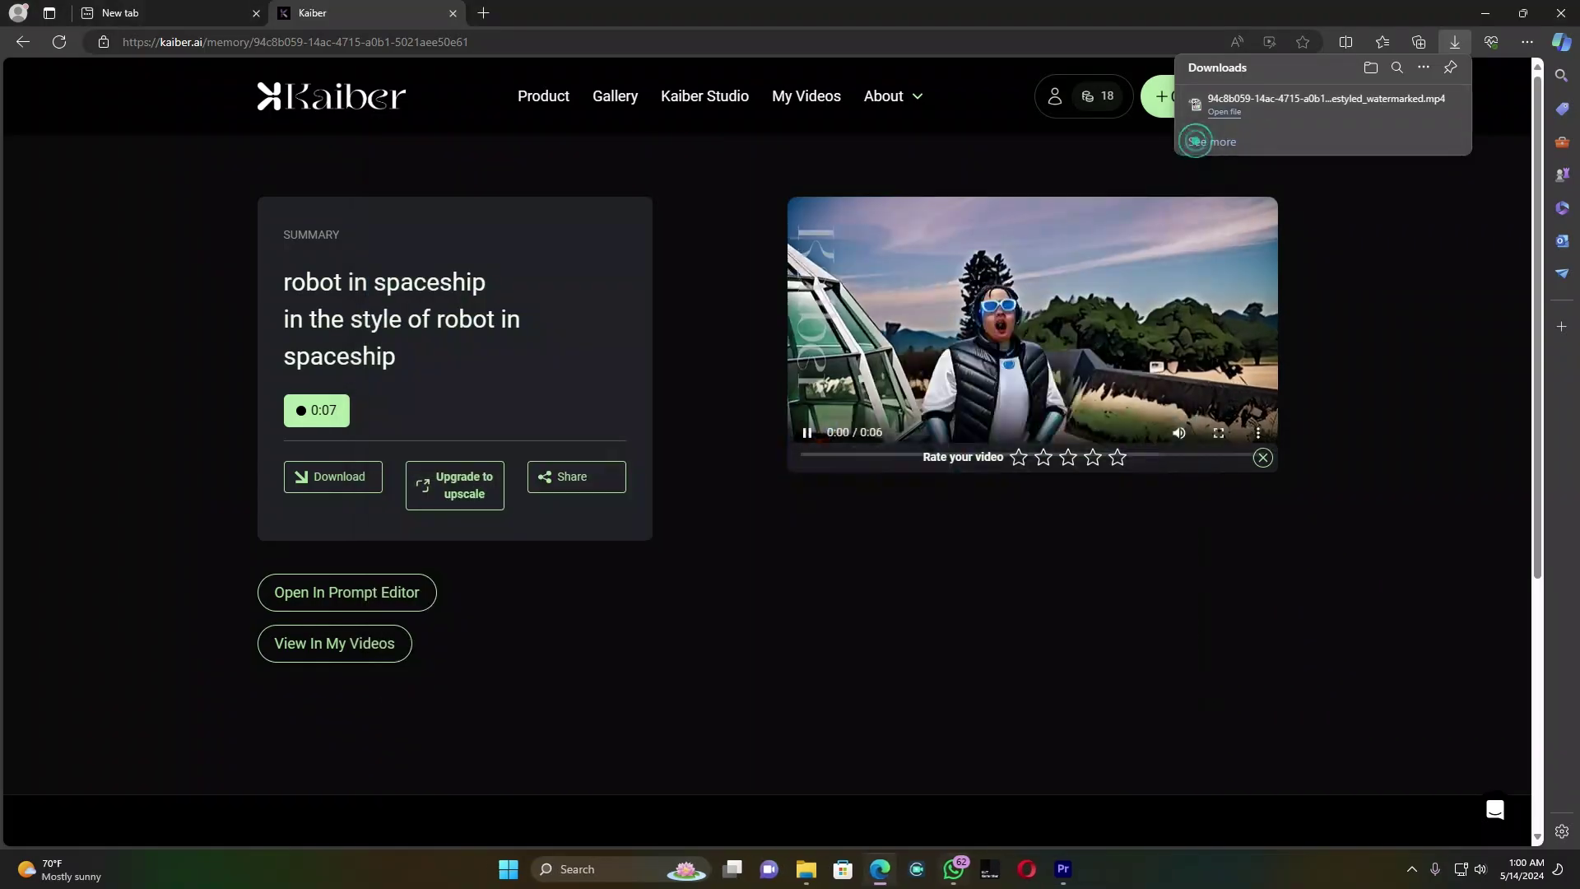
left_click(1065, 871)
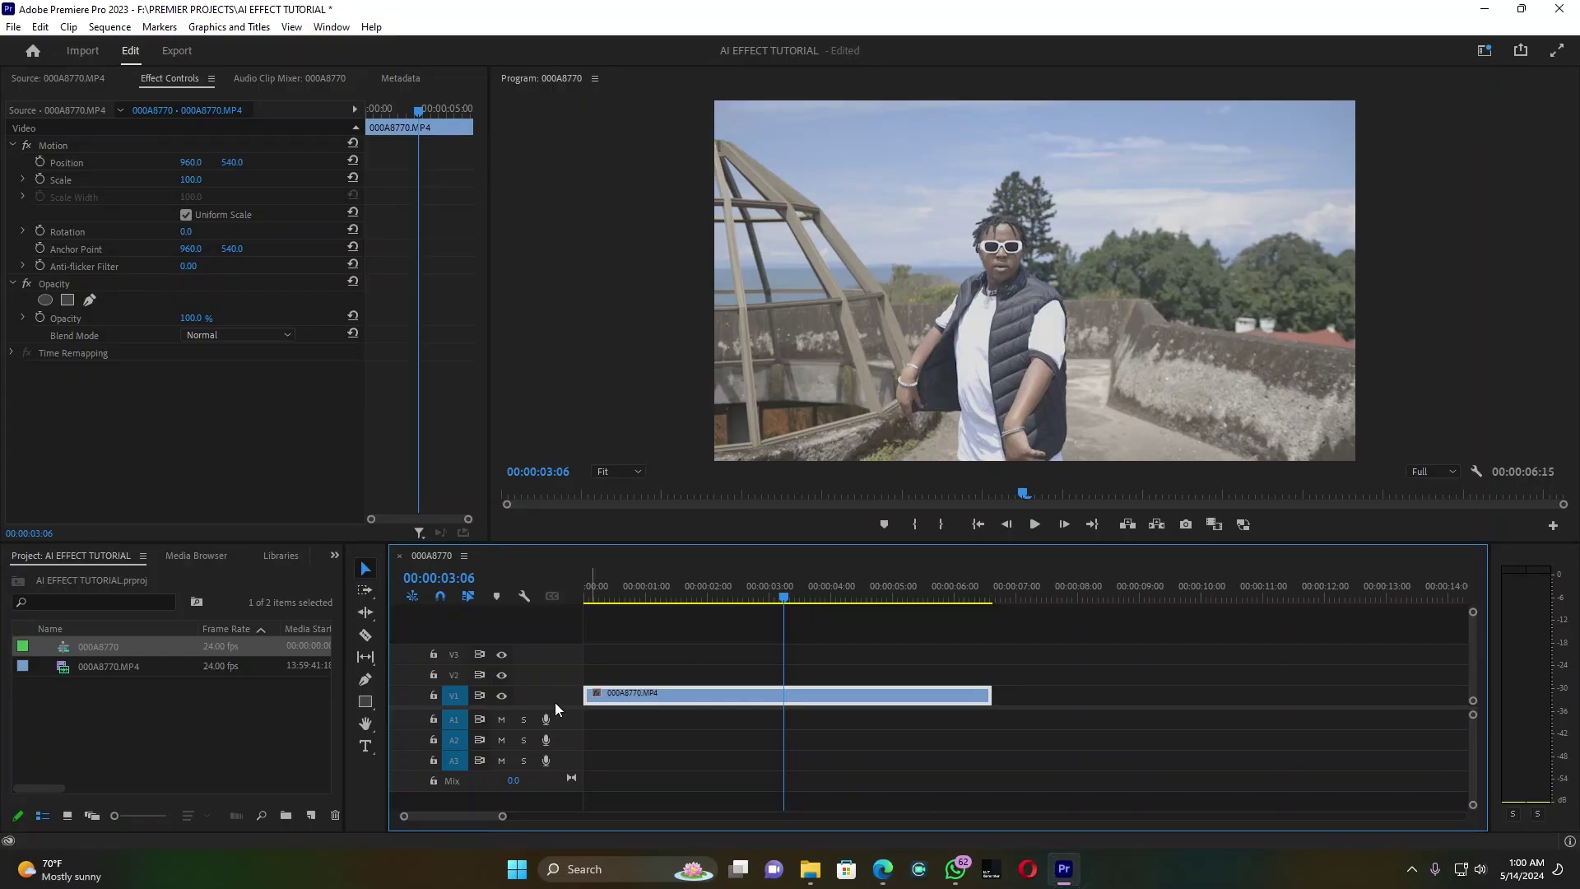
Import the downloaded Kaiber clip and place it on V2 above 000A8770.MP4.
key("ctrl+i")
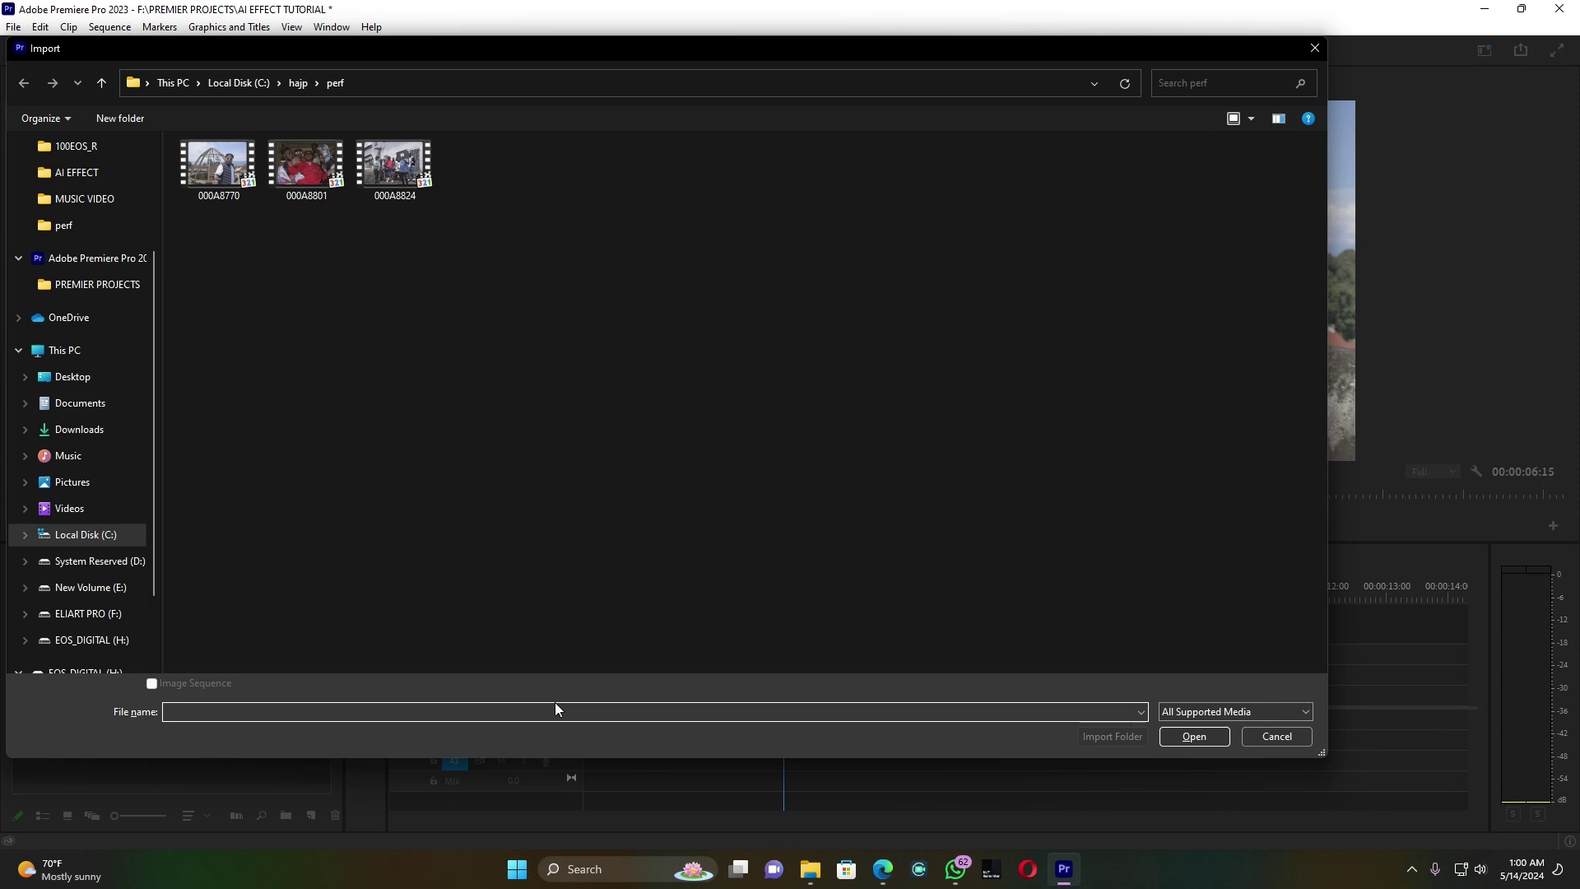
left_click(79, 428)
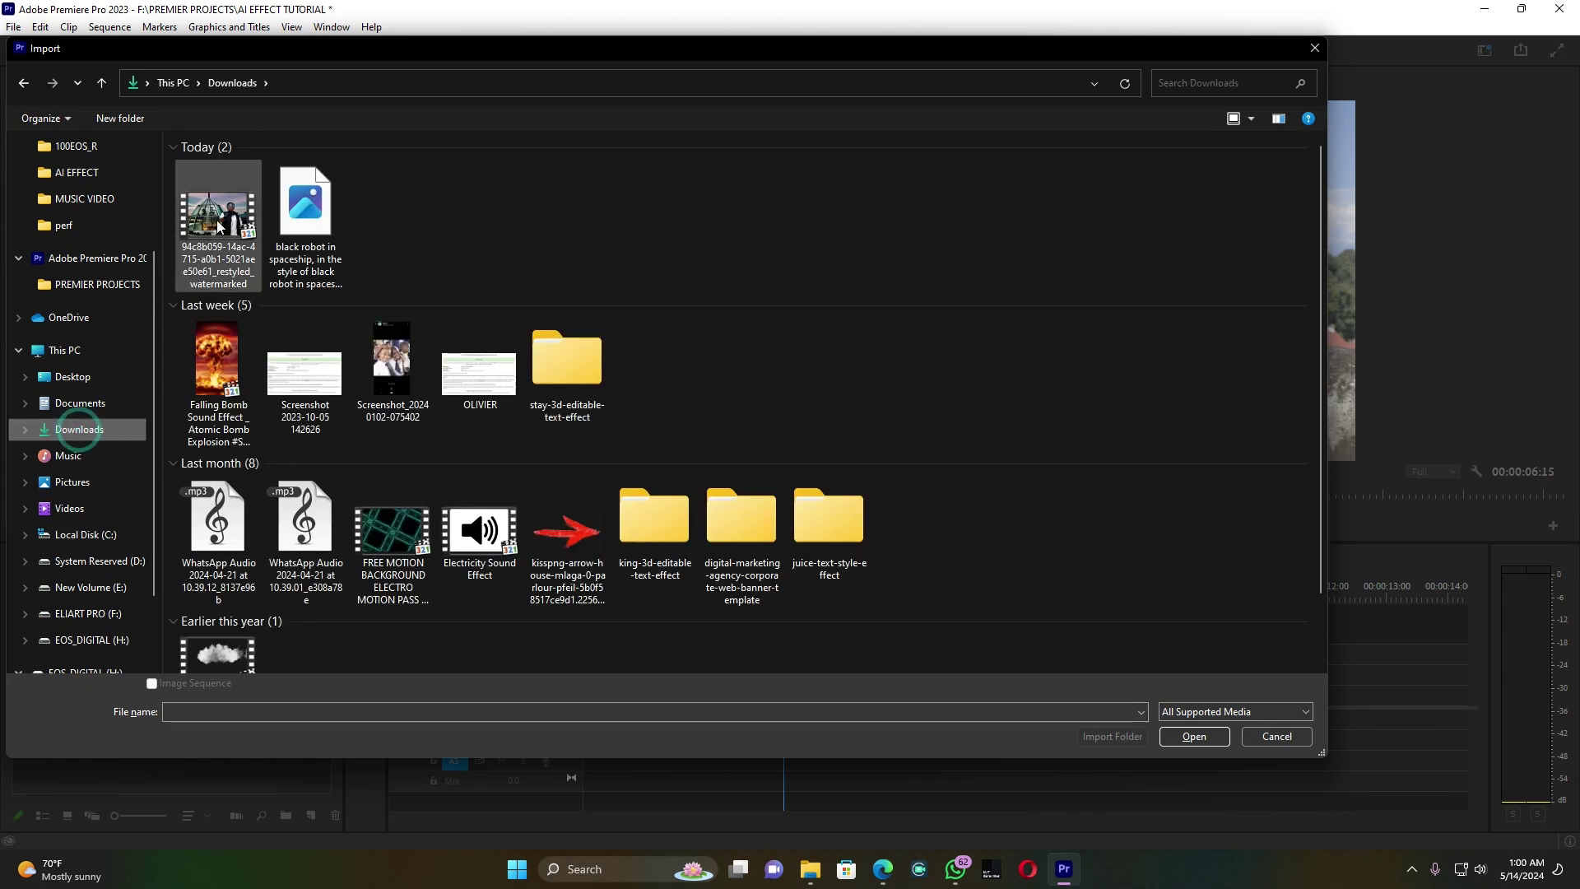
double_click(220, 233)
left_click_drag(66, 689, 625, 676)
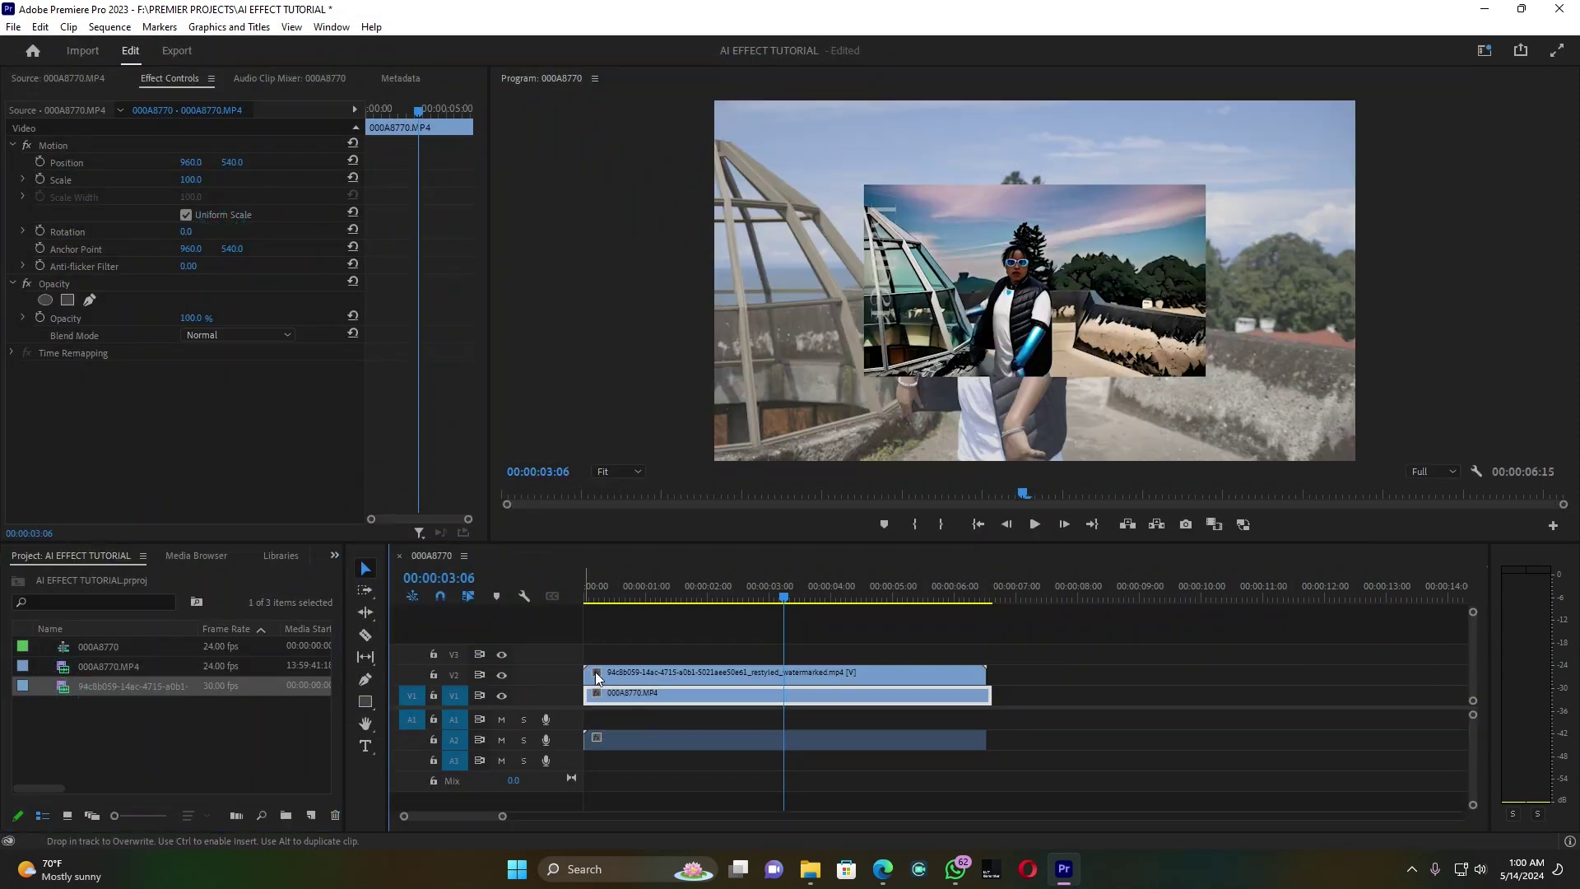
Scale the stylized clip to 188 in Effect Controls so it fills the frame.
left_click(811, 675)
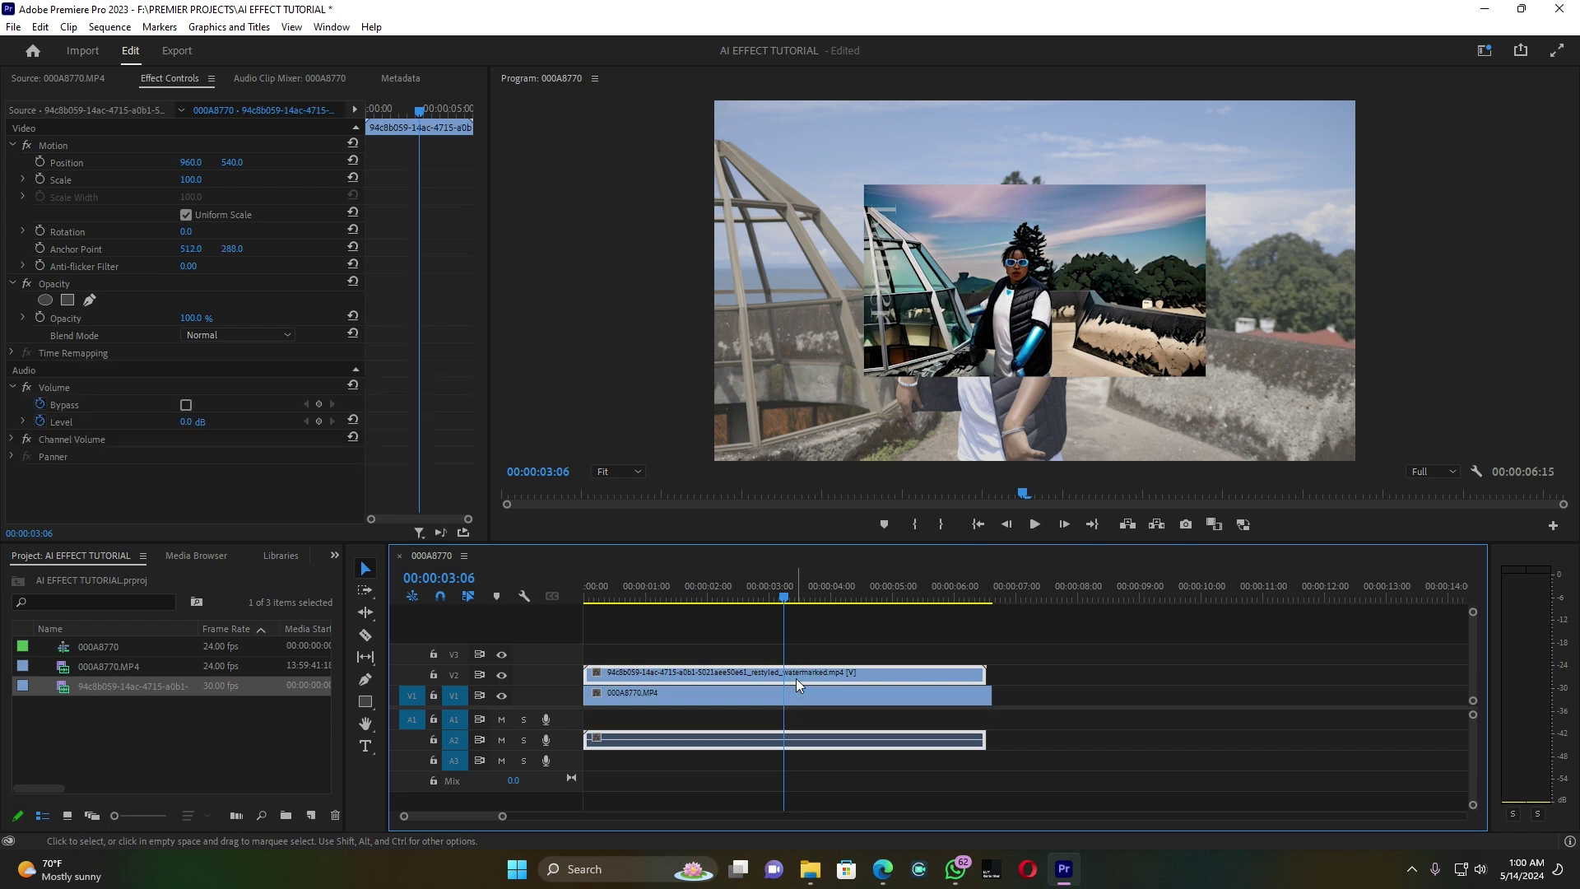
key("space")
key("space")
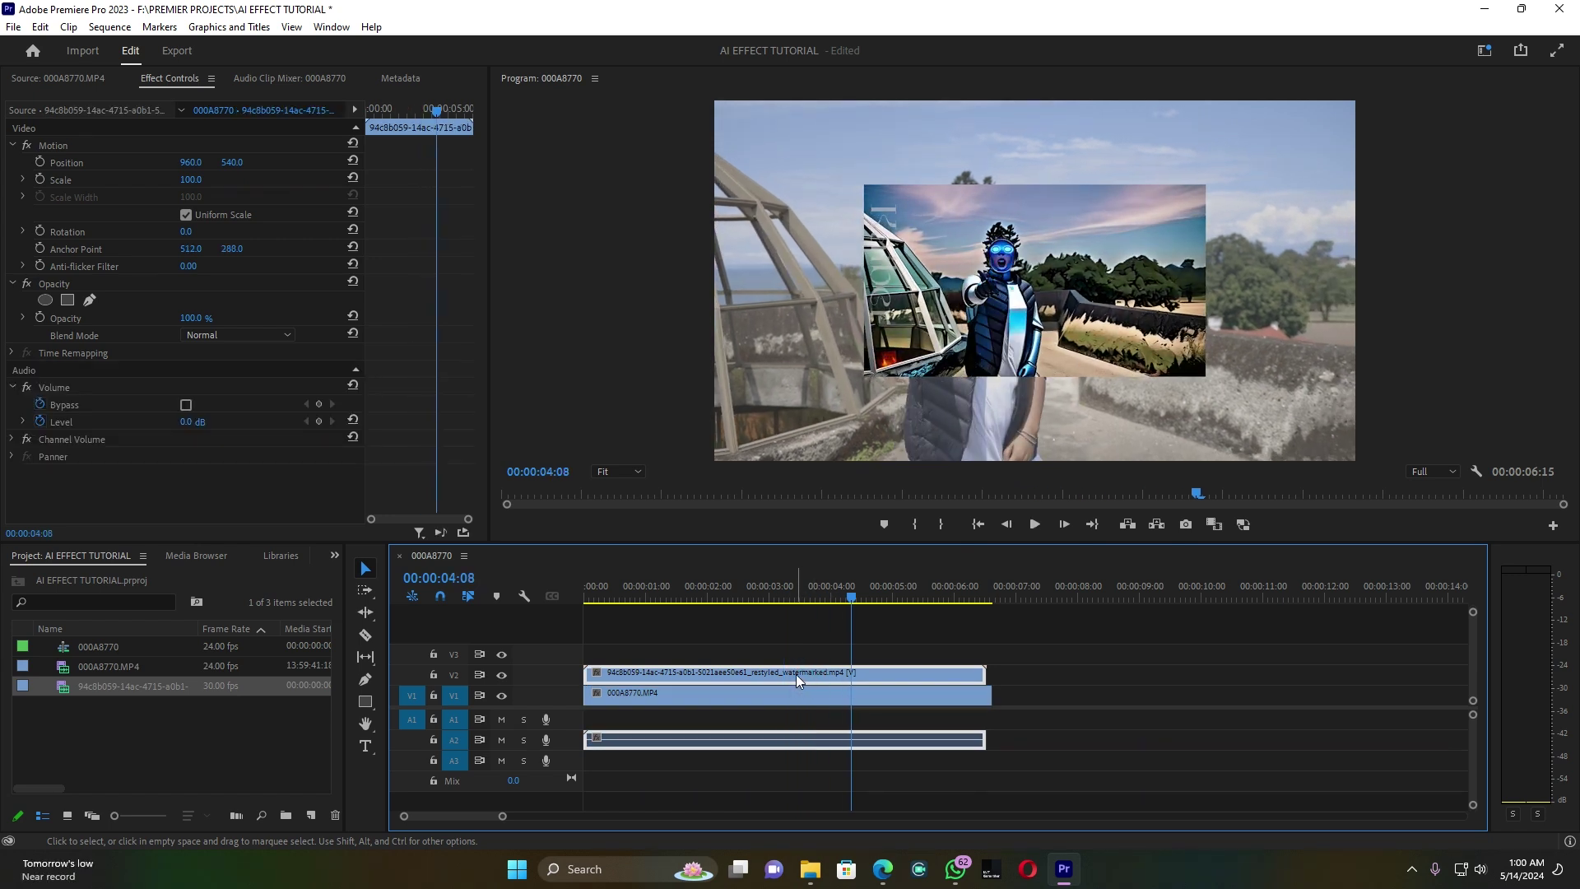
left_click_drag(190, 179, 262, 178)
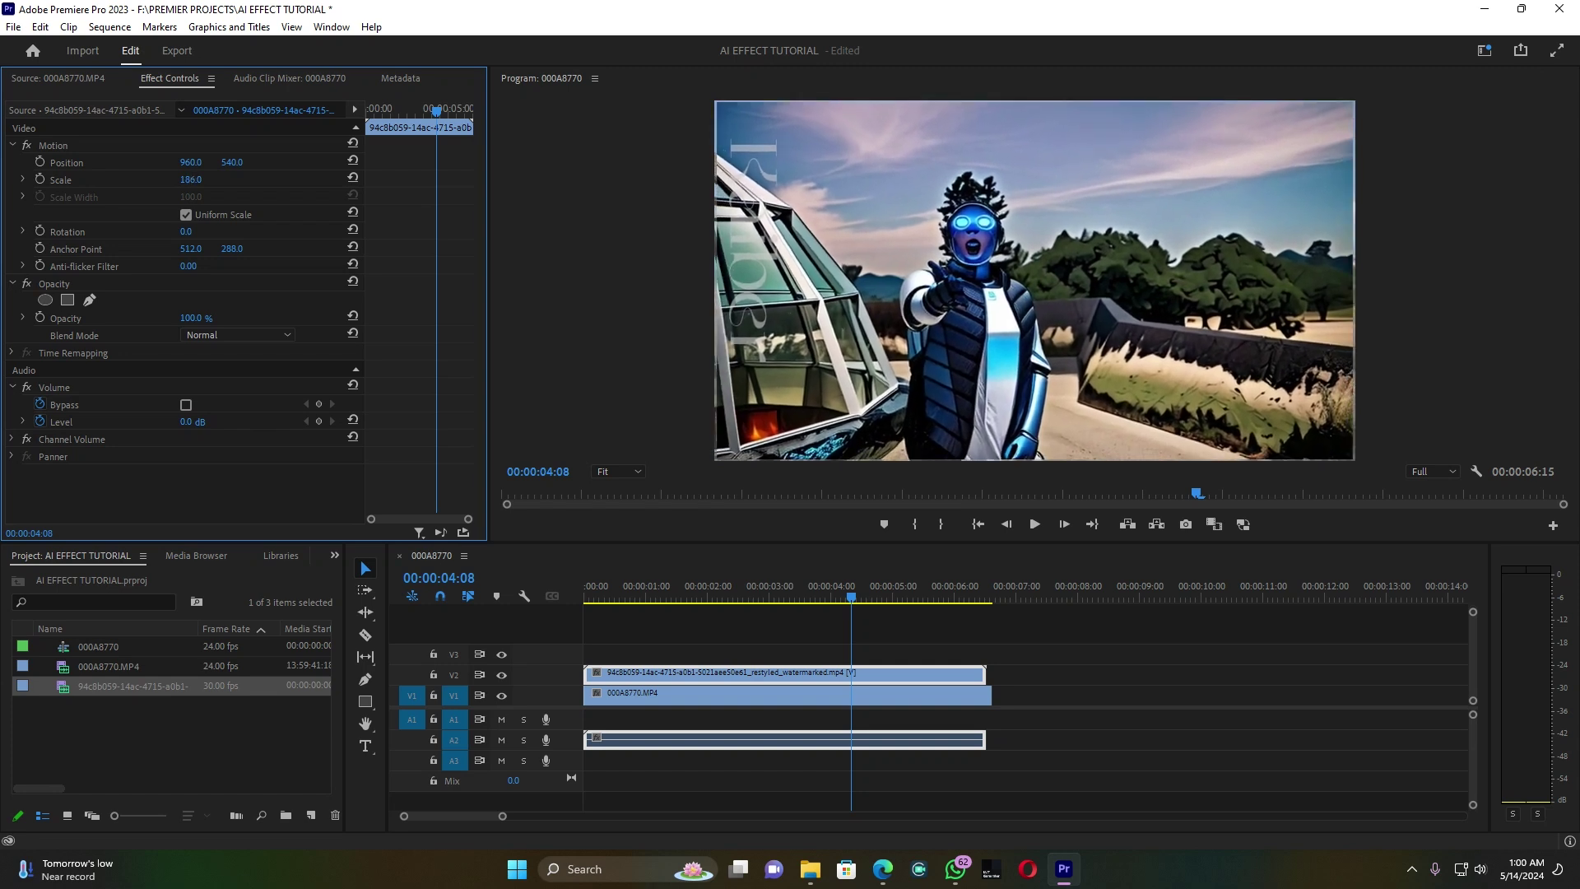
left_click_drag(263, 178, 263, 178)
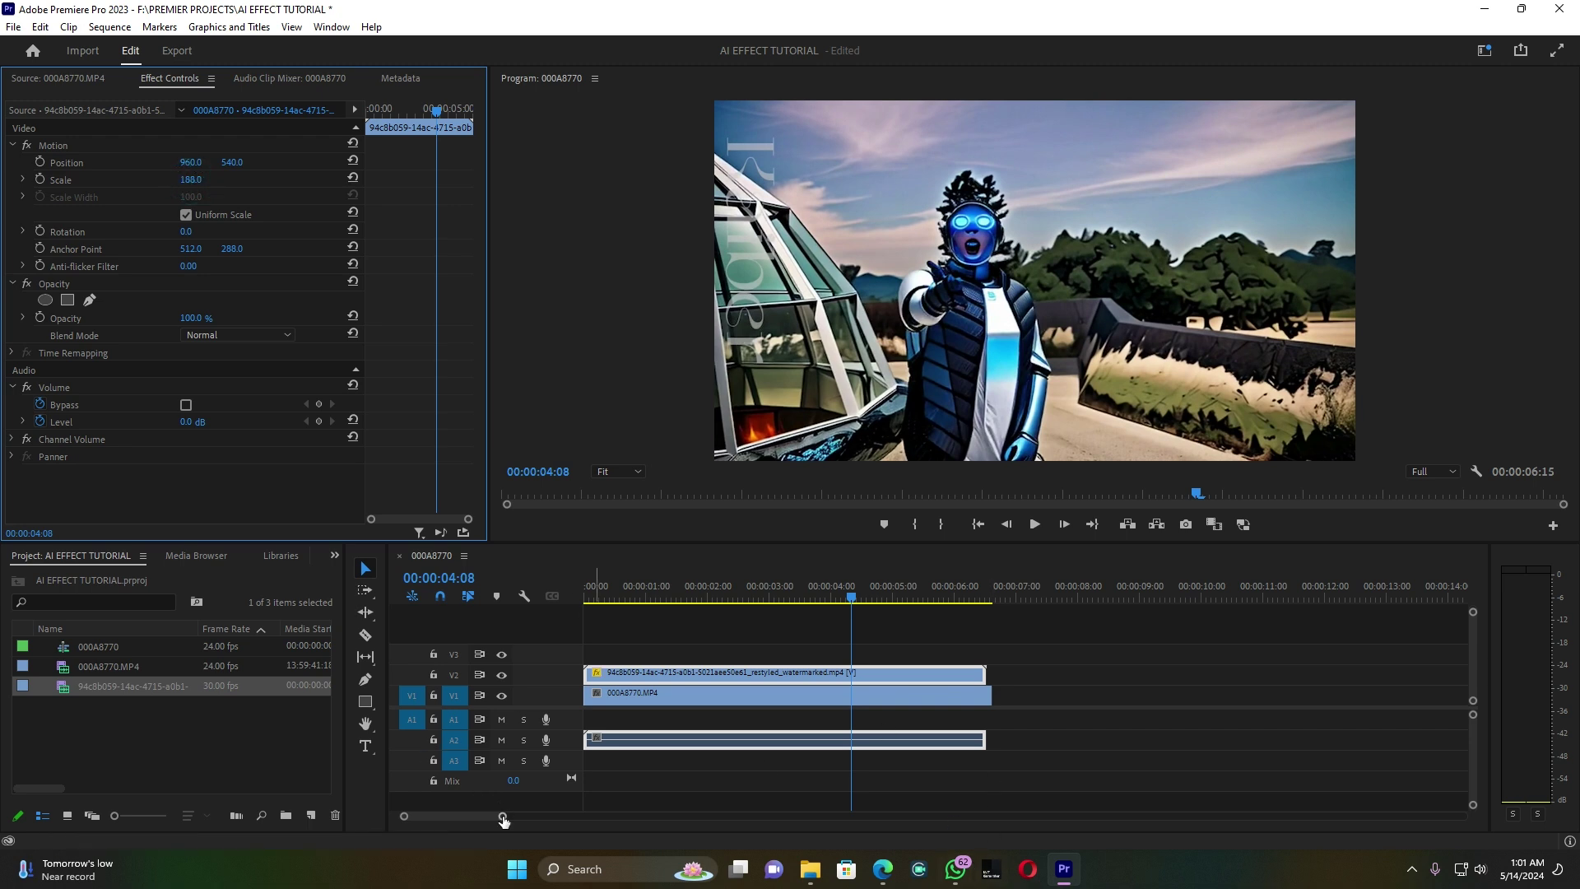
mouse_move(503, 818)
left_mouse_down()
mouse_move(455, 819)
mouse_move(478, 818)
left_mouse_up()
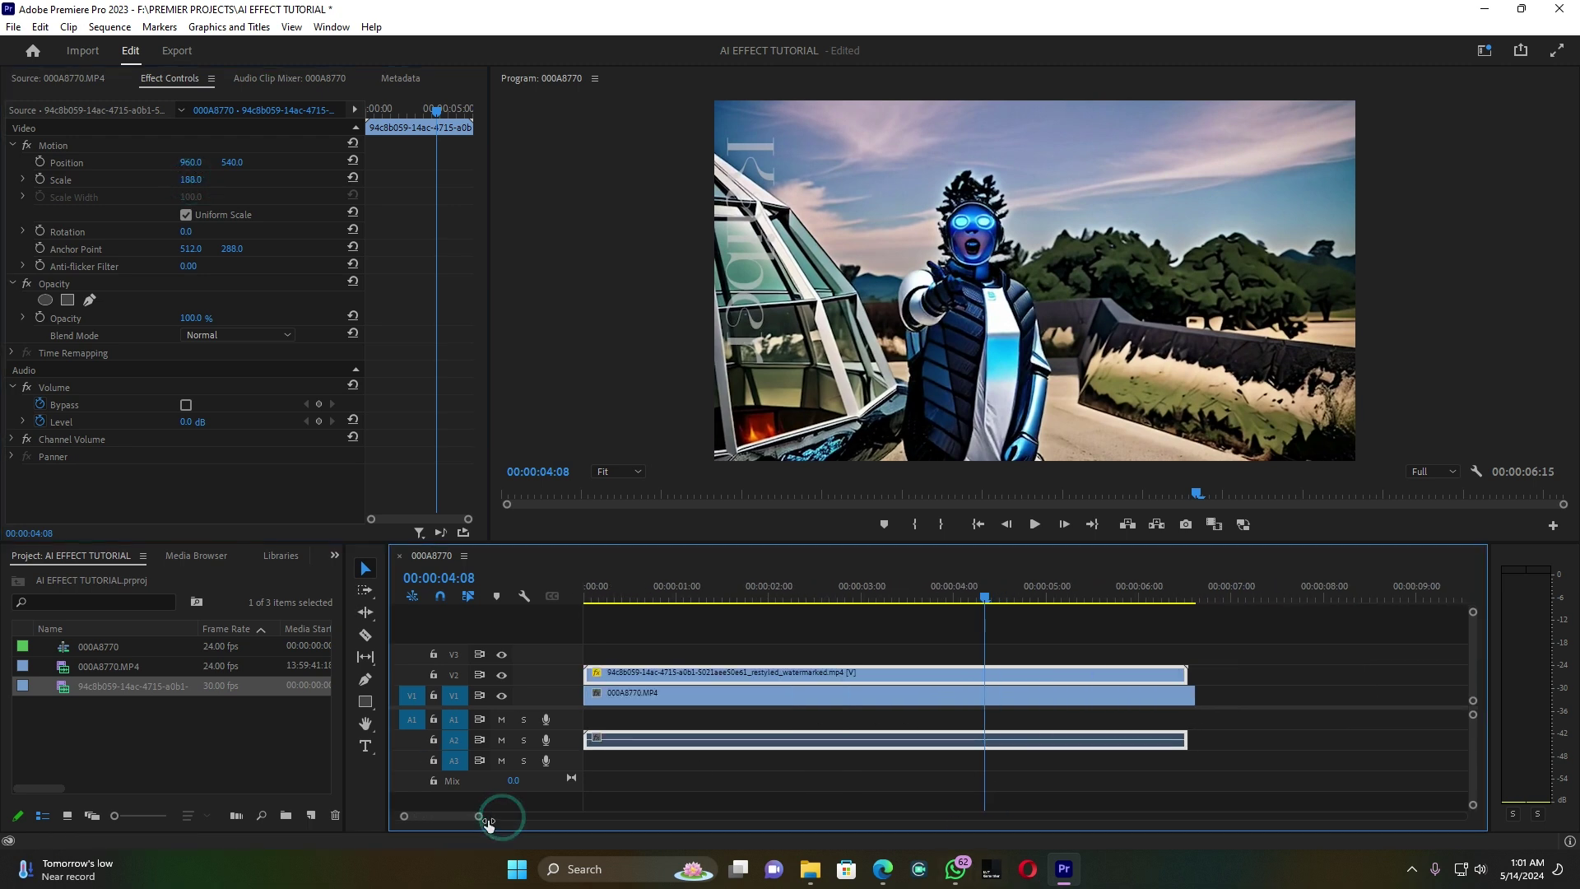
left_click(976, 524)
Toggle V2 visibility during playback to compare stylized and original footage.
key("space")
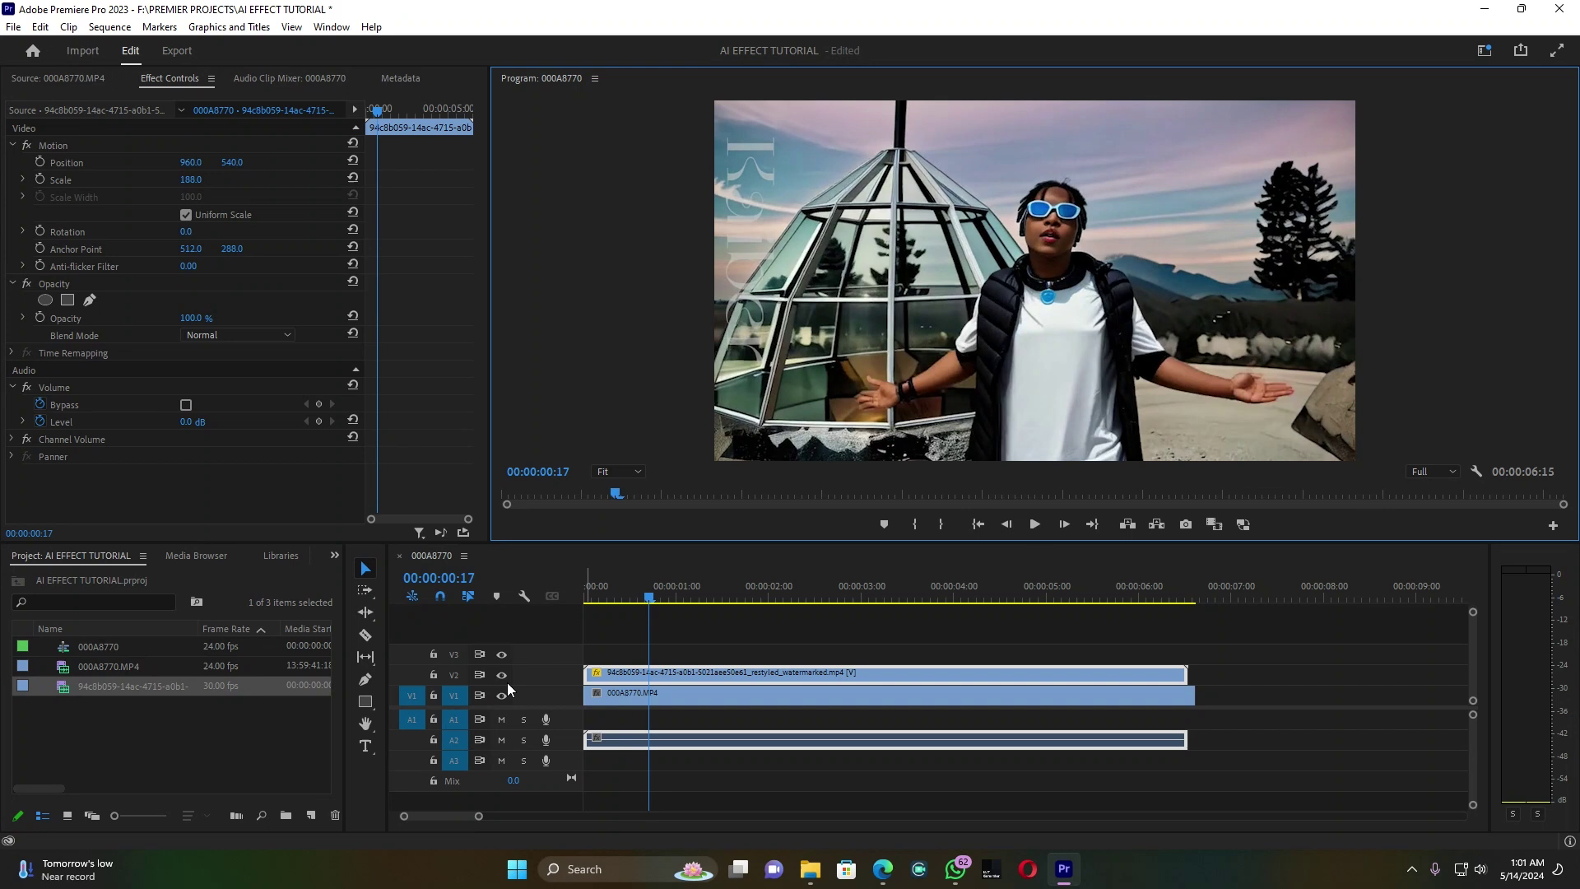
left_click(499, 670)
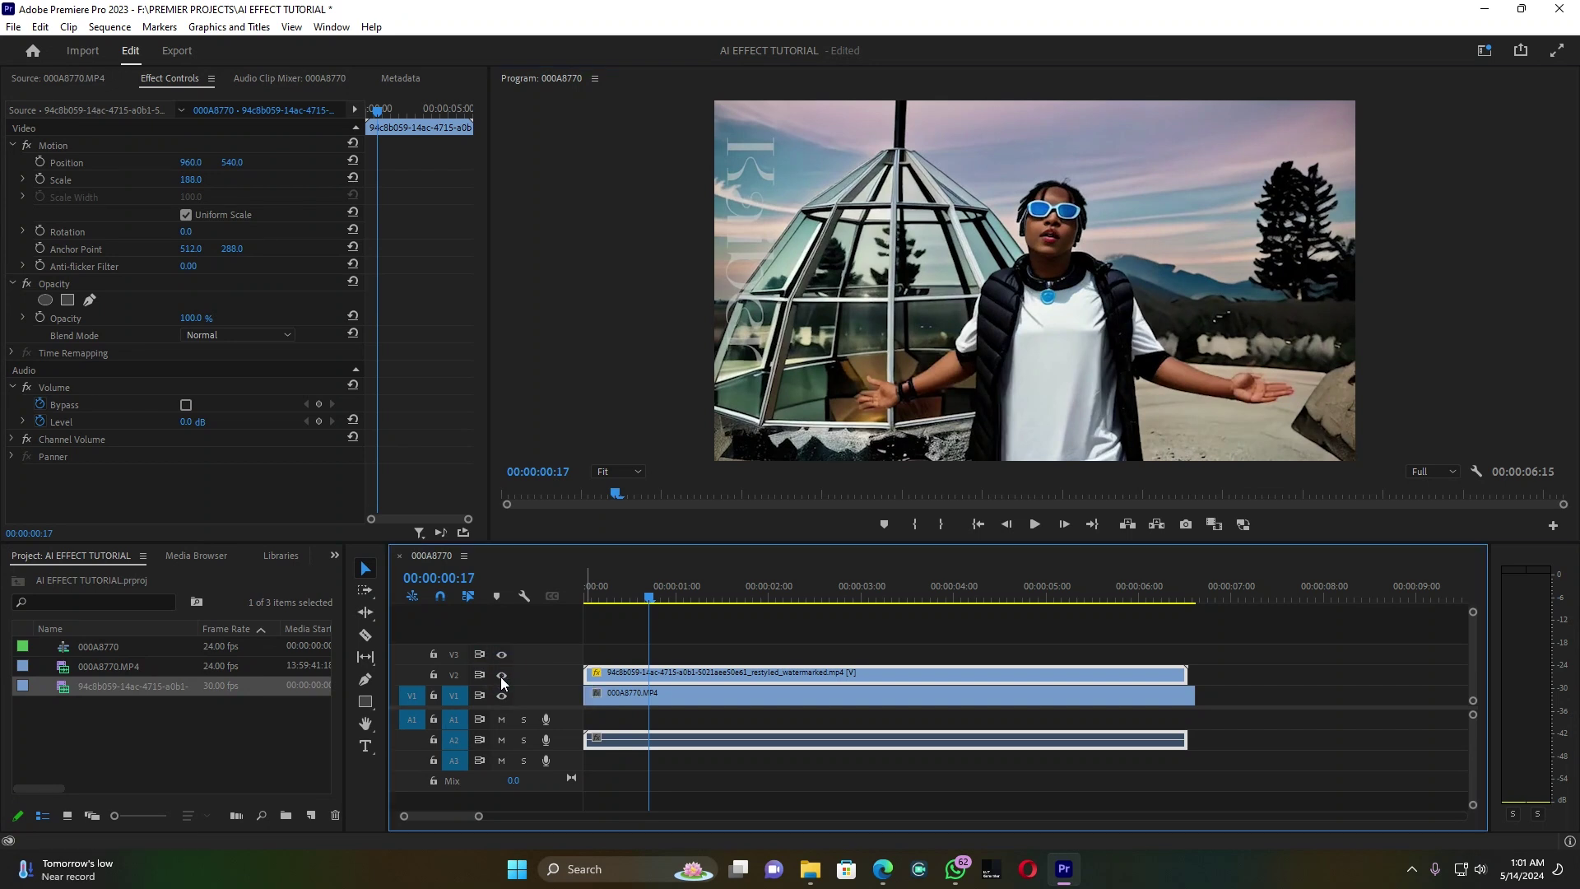
left_click(502, 676)
left_click(502, 676)
left_click(502, 676)
left_click(502, 675)
key("space")
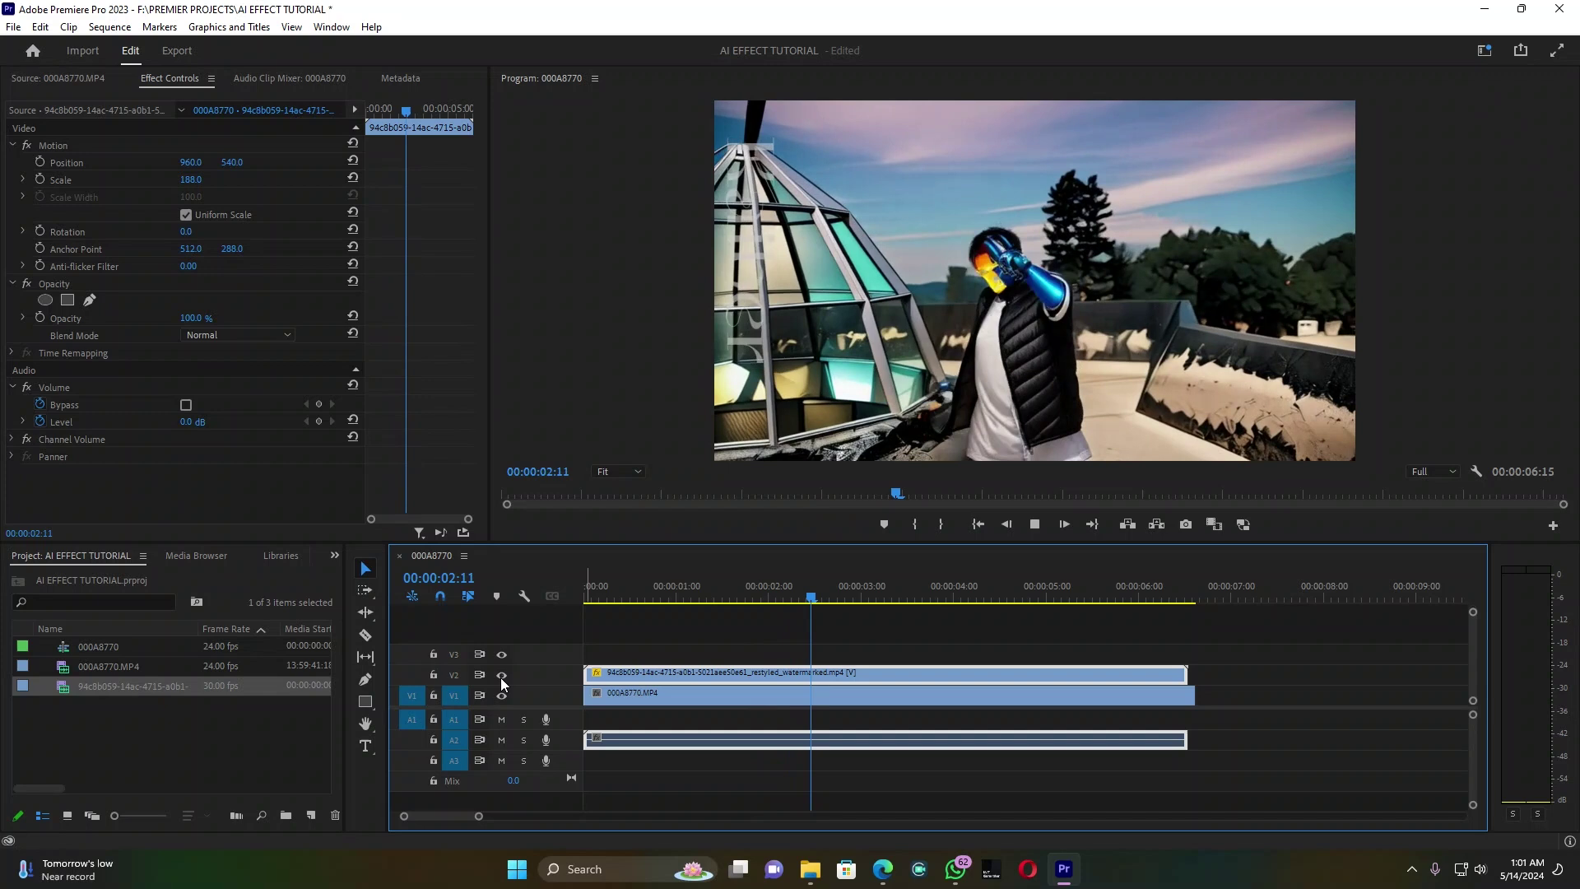
key("space")
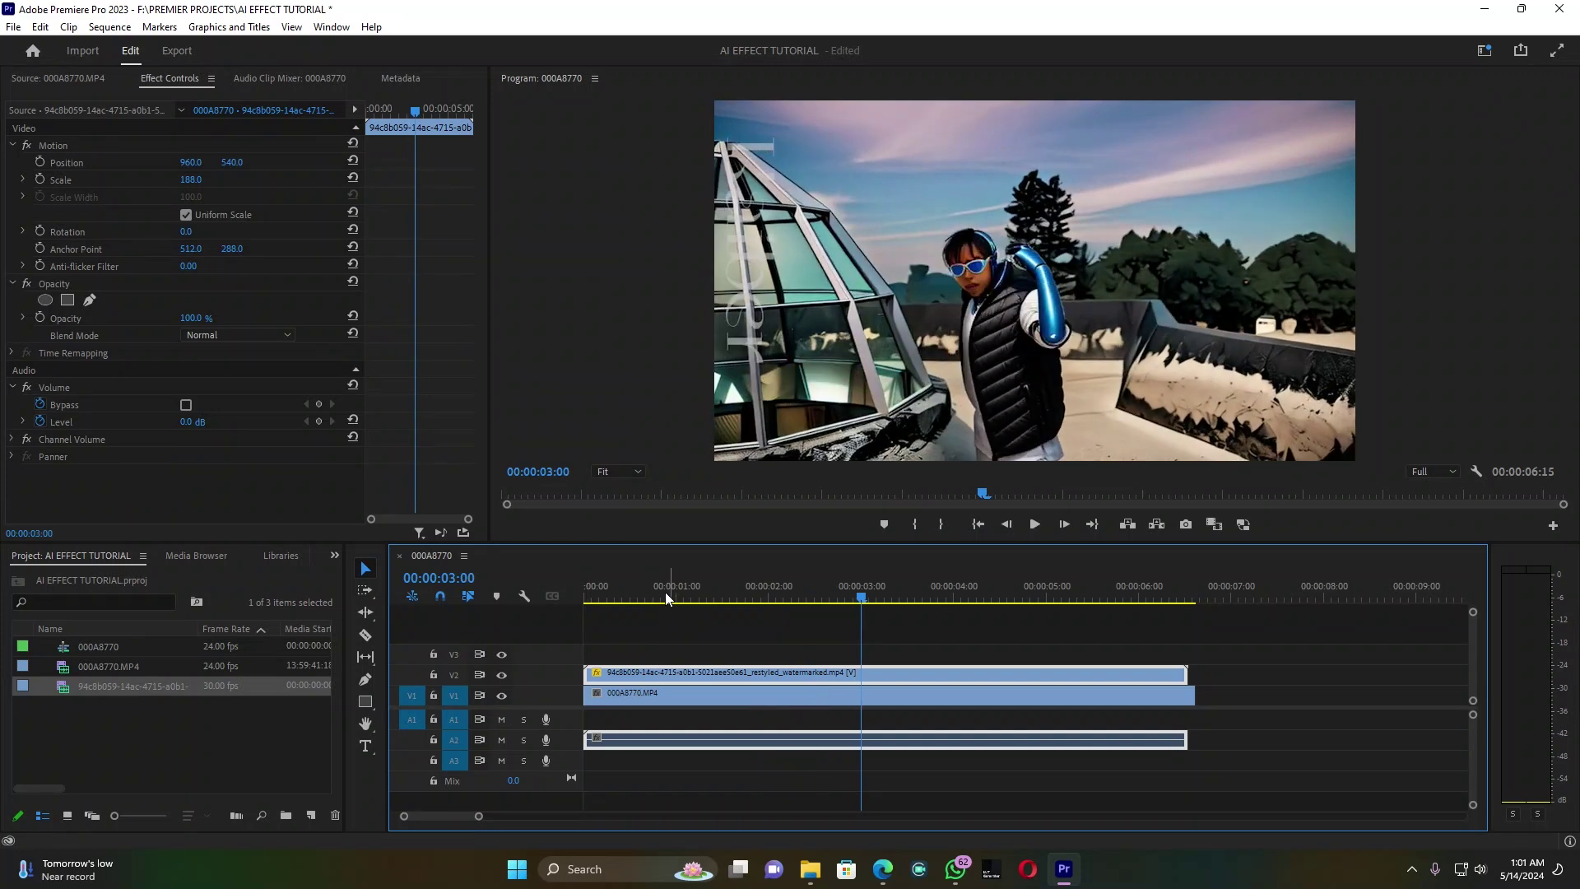
Lock track V2 and delete the stylized clip's audio on A2.
left_click_drag(665, 591, 614, 589)
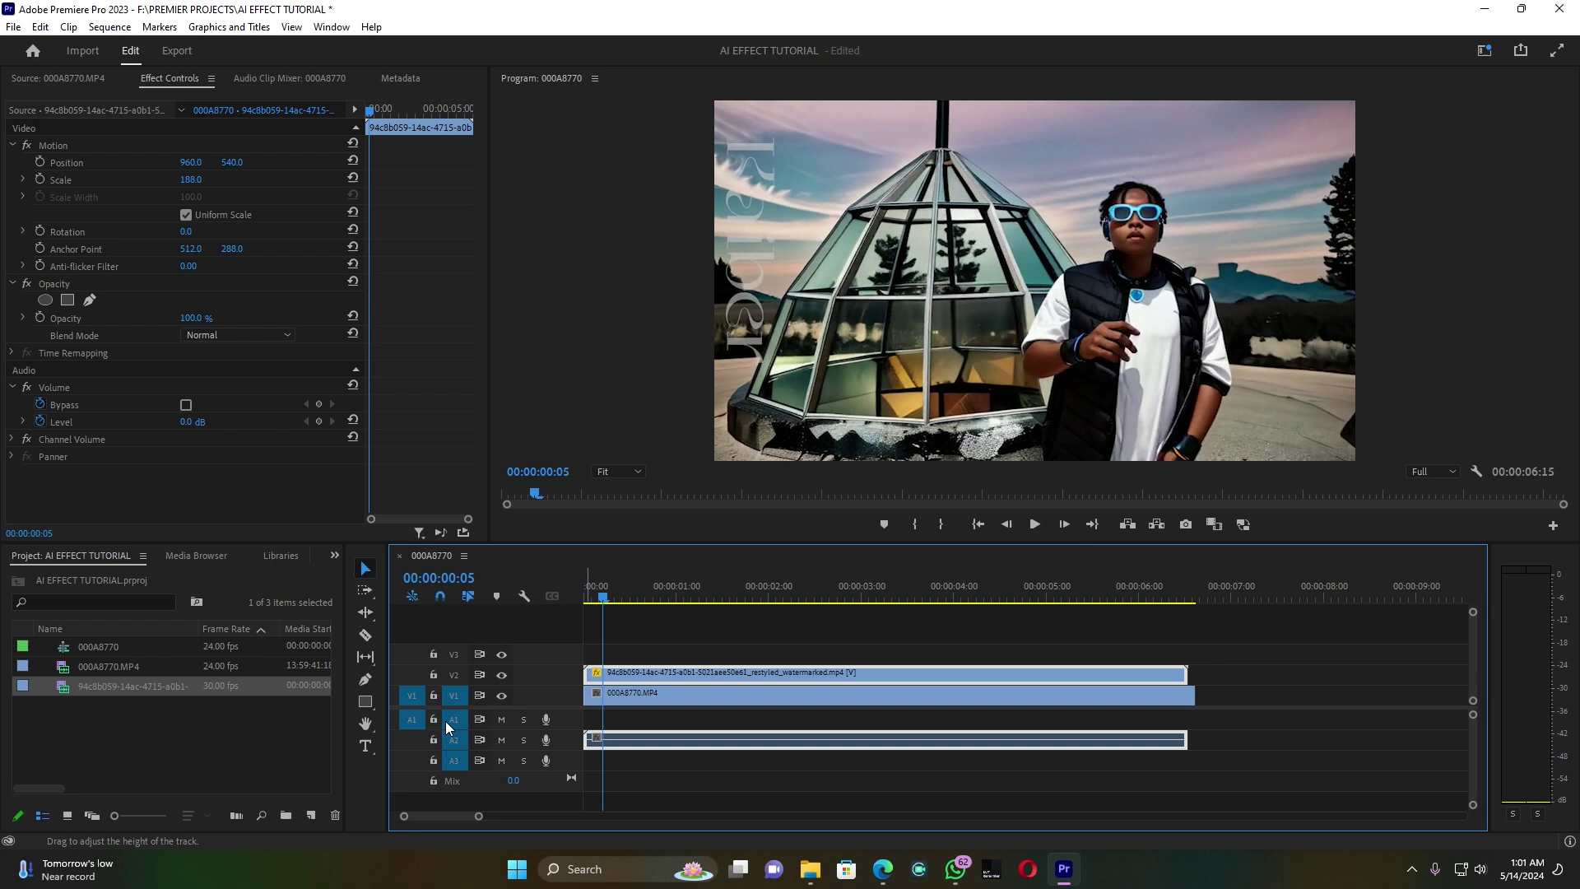
left_click(438, 674)
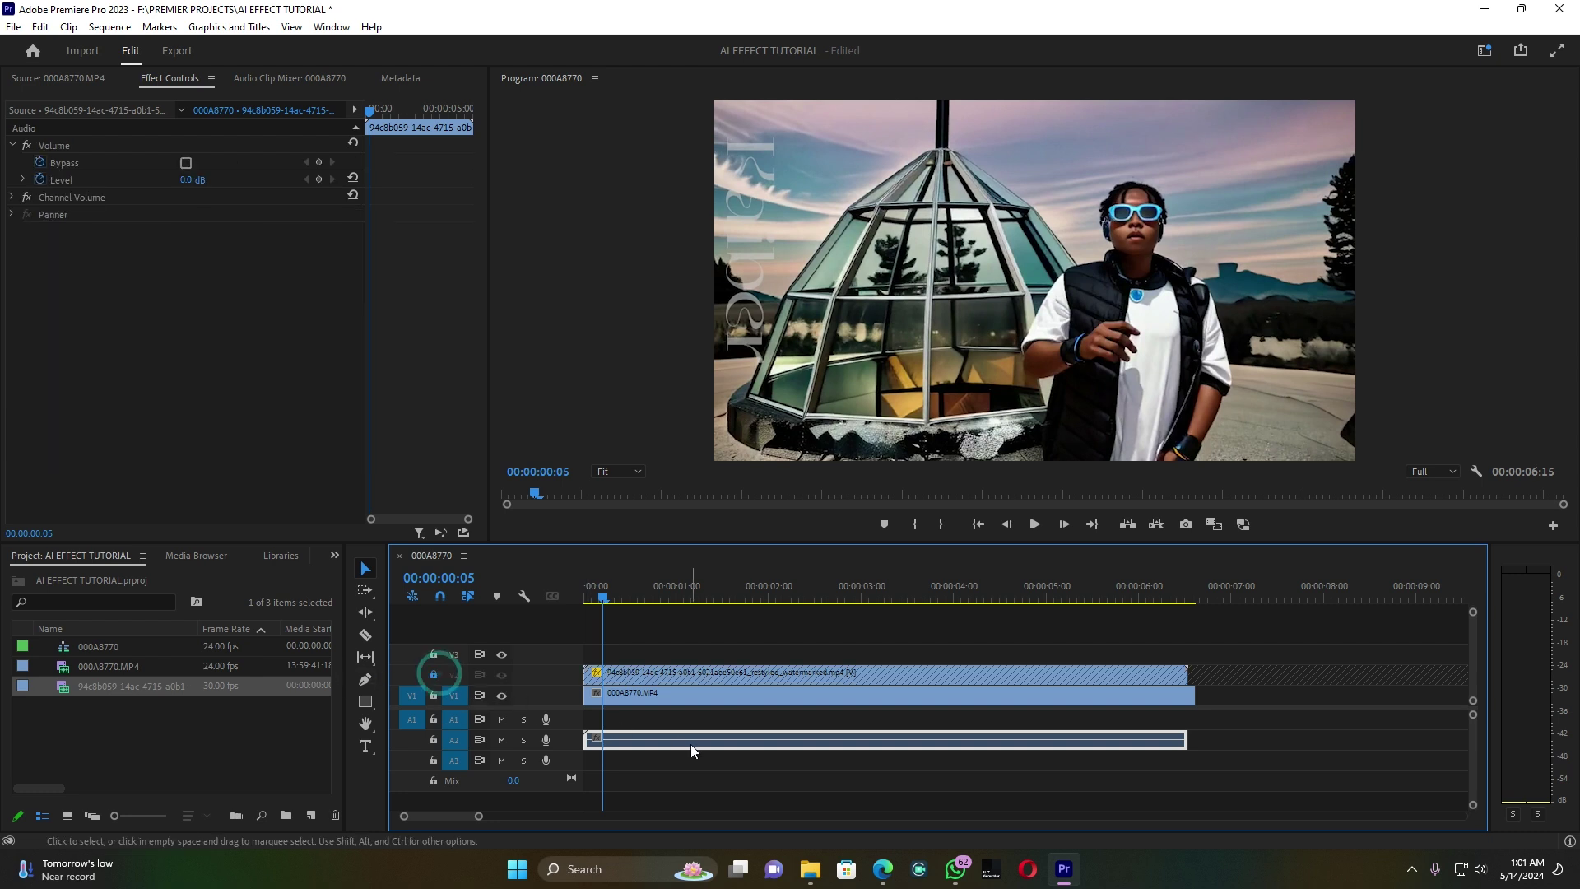
key("Delete")
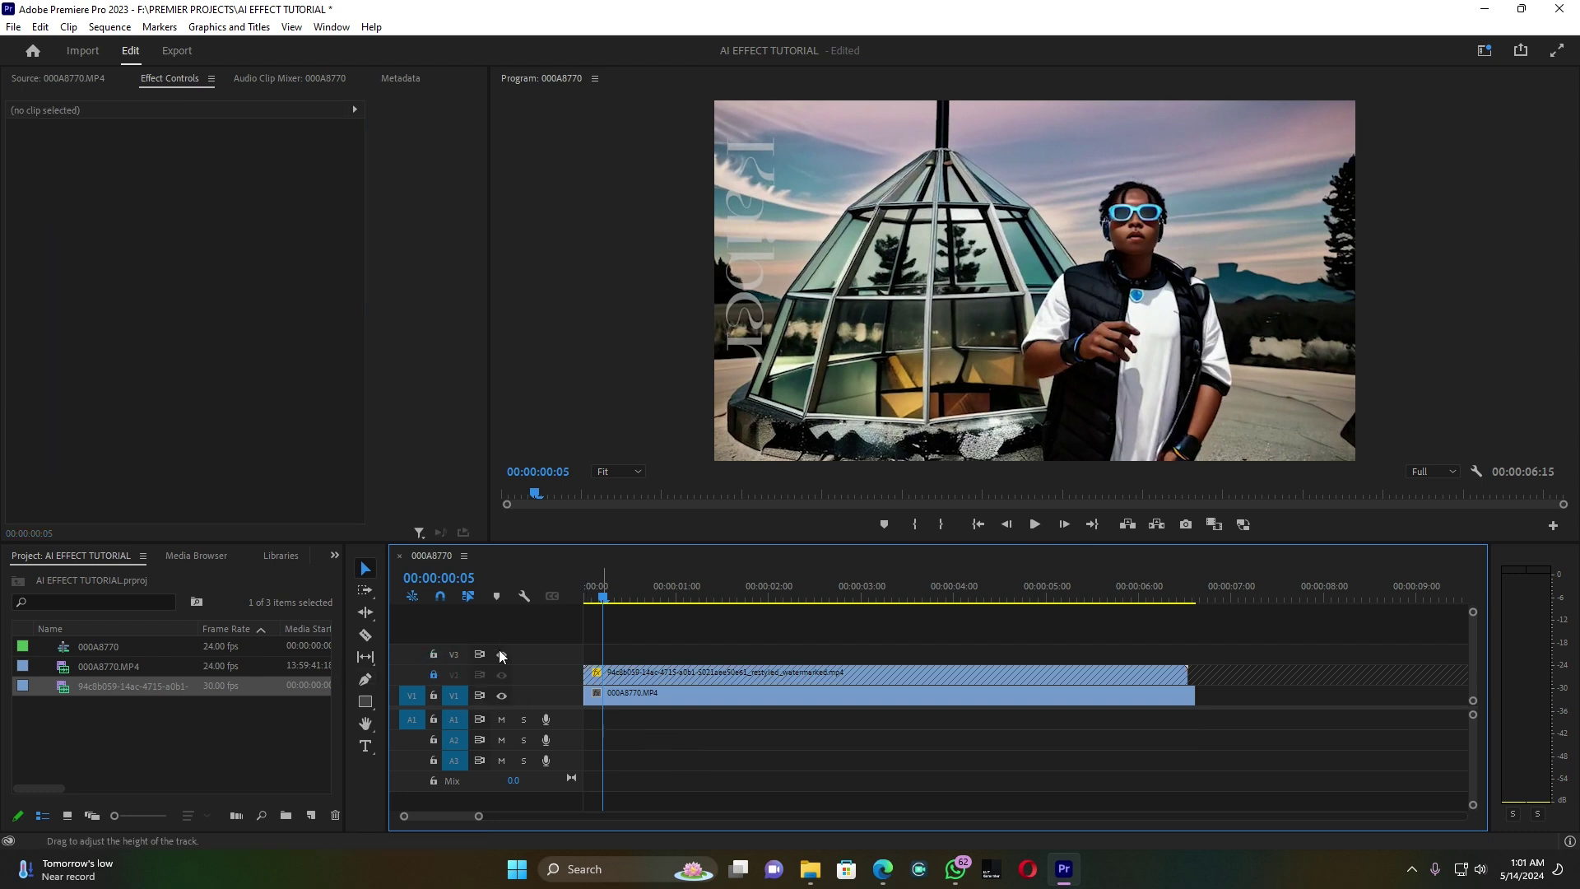
Unlock V2, trim the stylized clip's start, and cut a gap near two seconds.
left_click(433, 674)
mouse_move(585, 673)
left_mouse_down()
mouse_move(706, 674)
mouse_move(664, 675)
left_mouse_up()
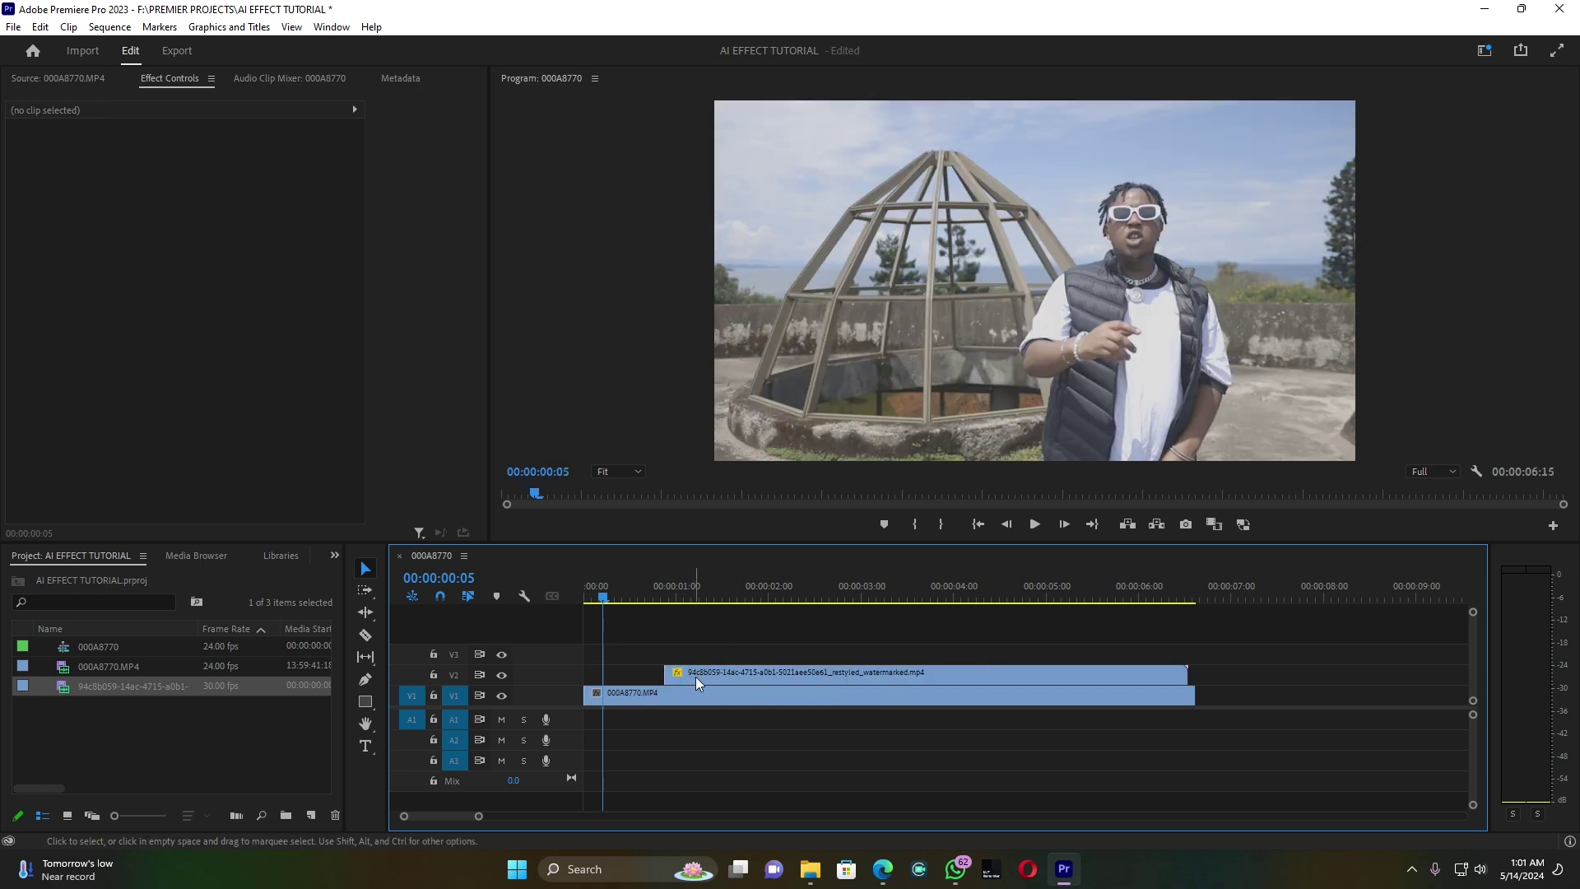
key("space")
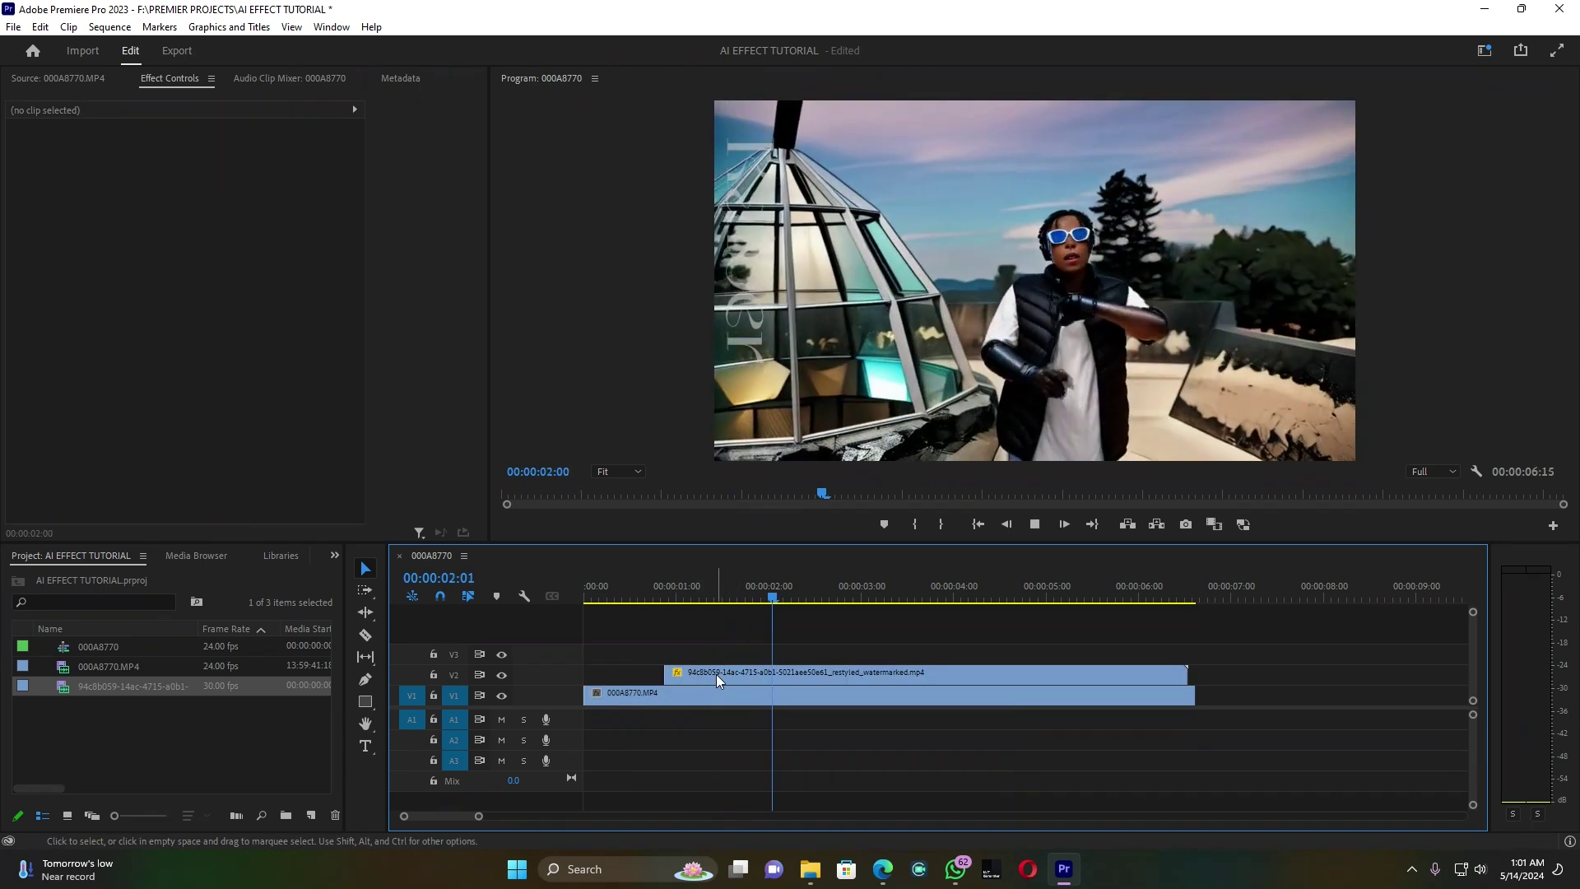
left_click(717, 678)
key("c")
left_click(781, 673)
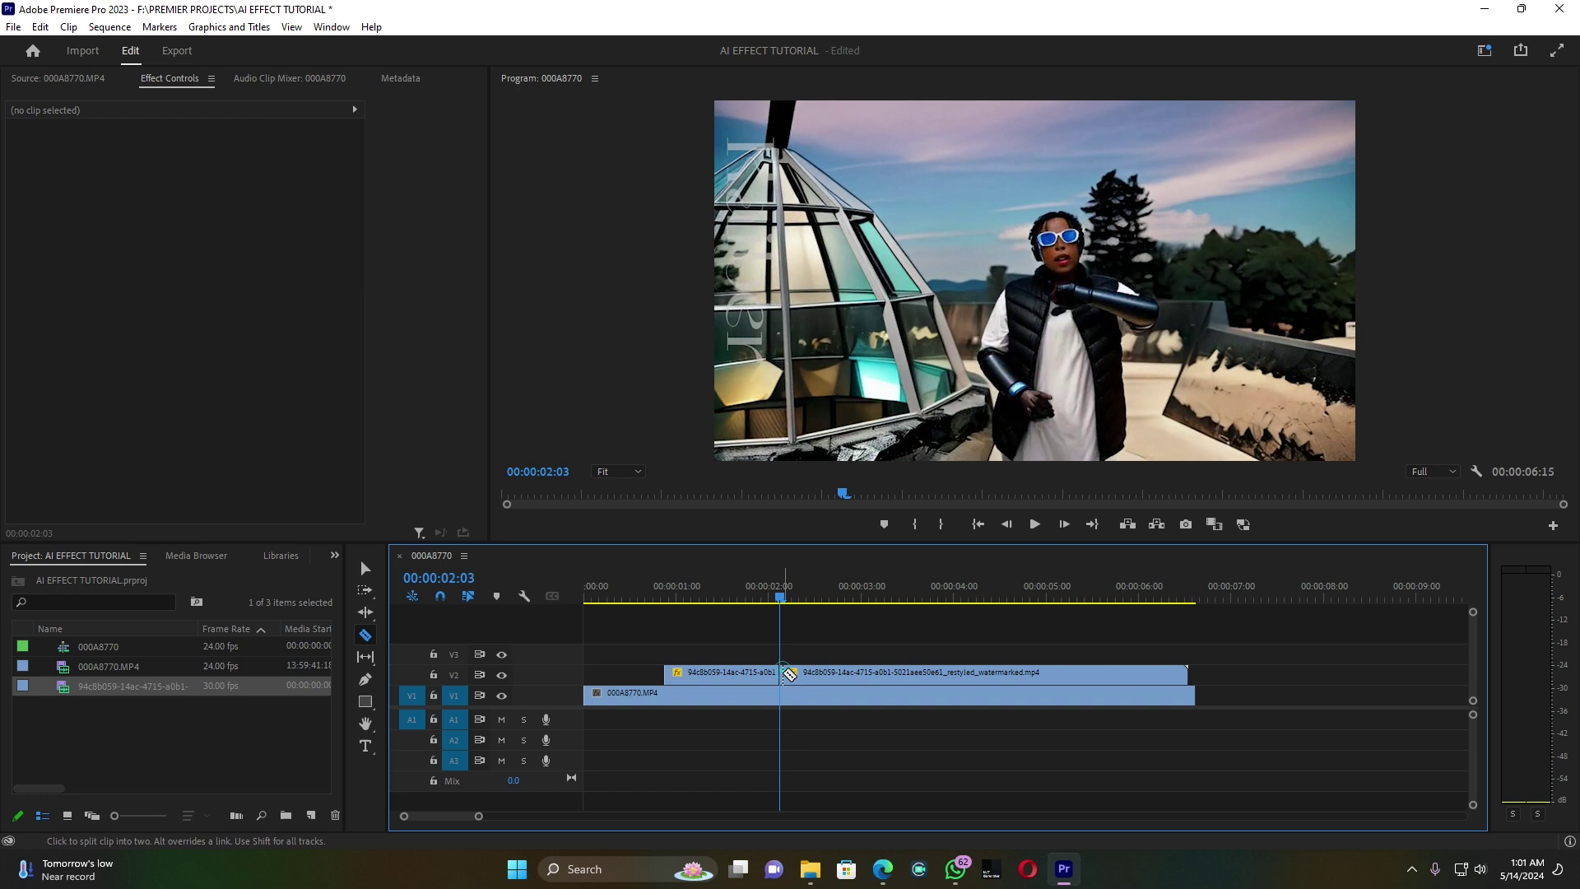
left_click_drag(782, 673, 891, 673)
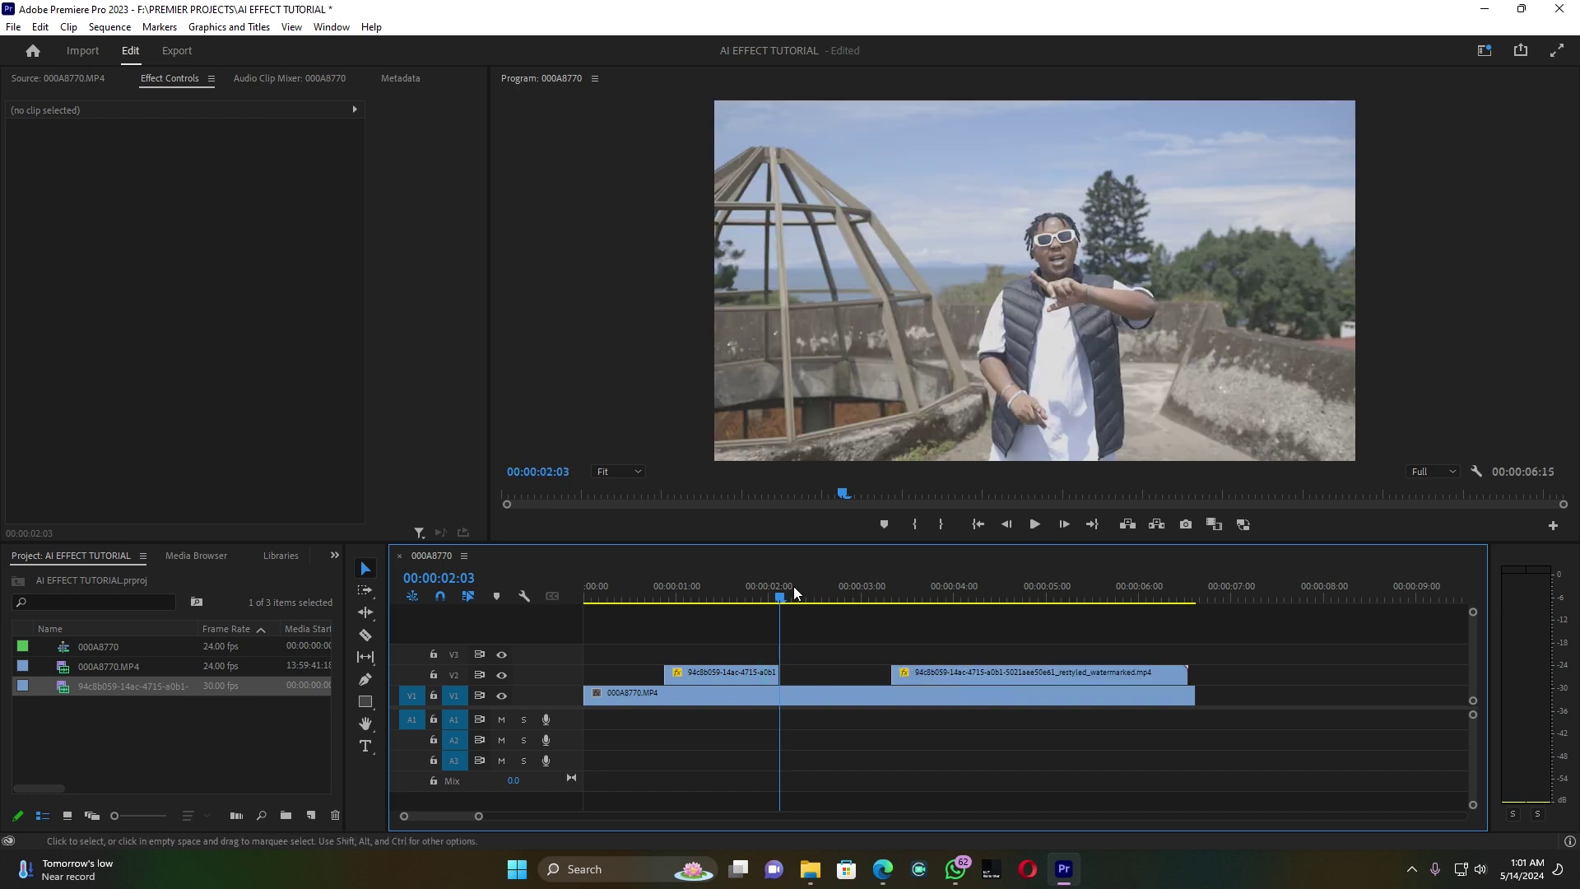
Cut and trim the stylized clip near four seconds, forming a third restyled piece.
left_click(730, 597)
key("space")
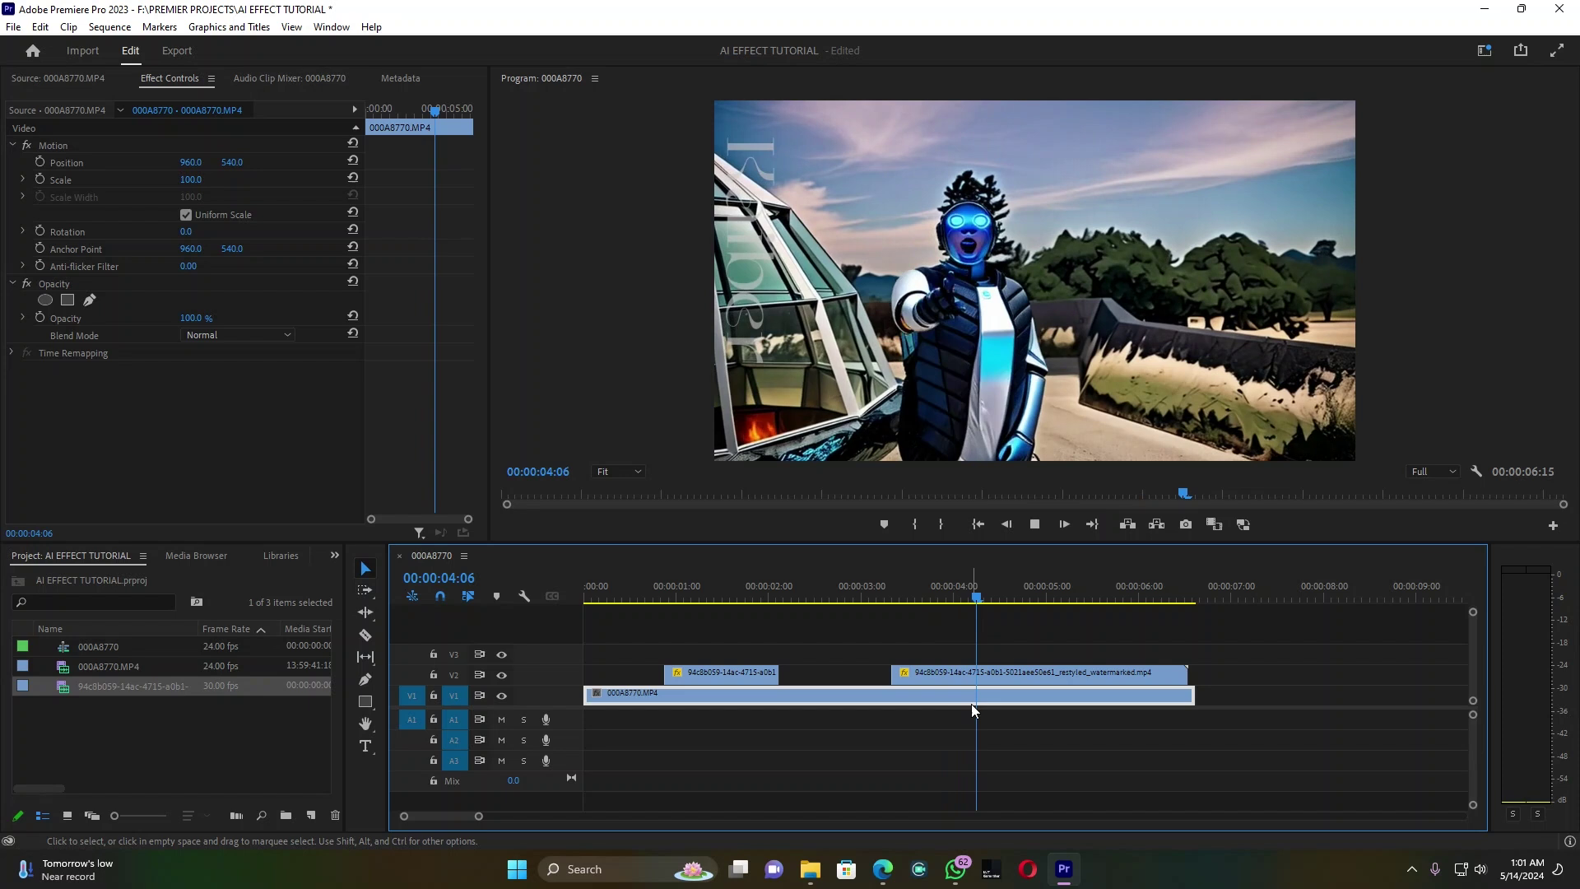
key("space")
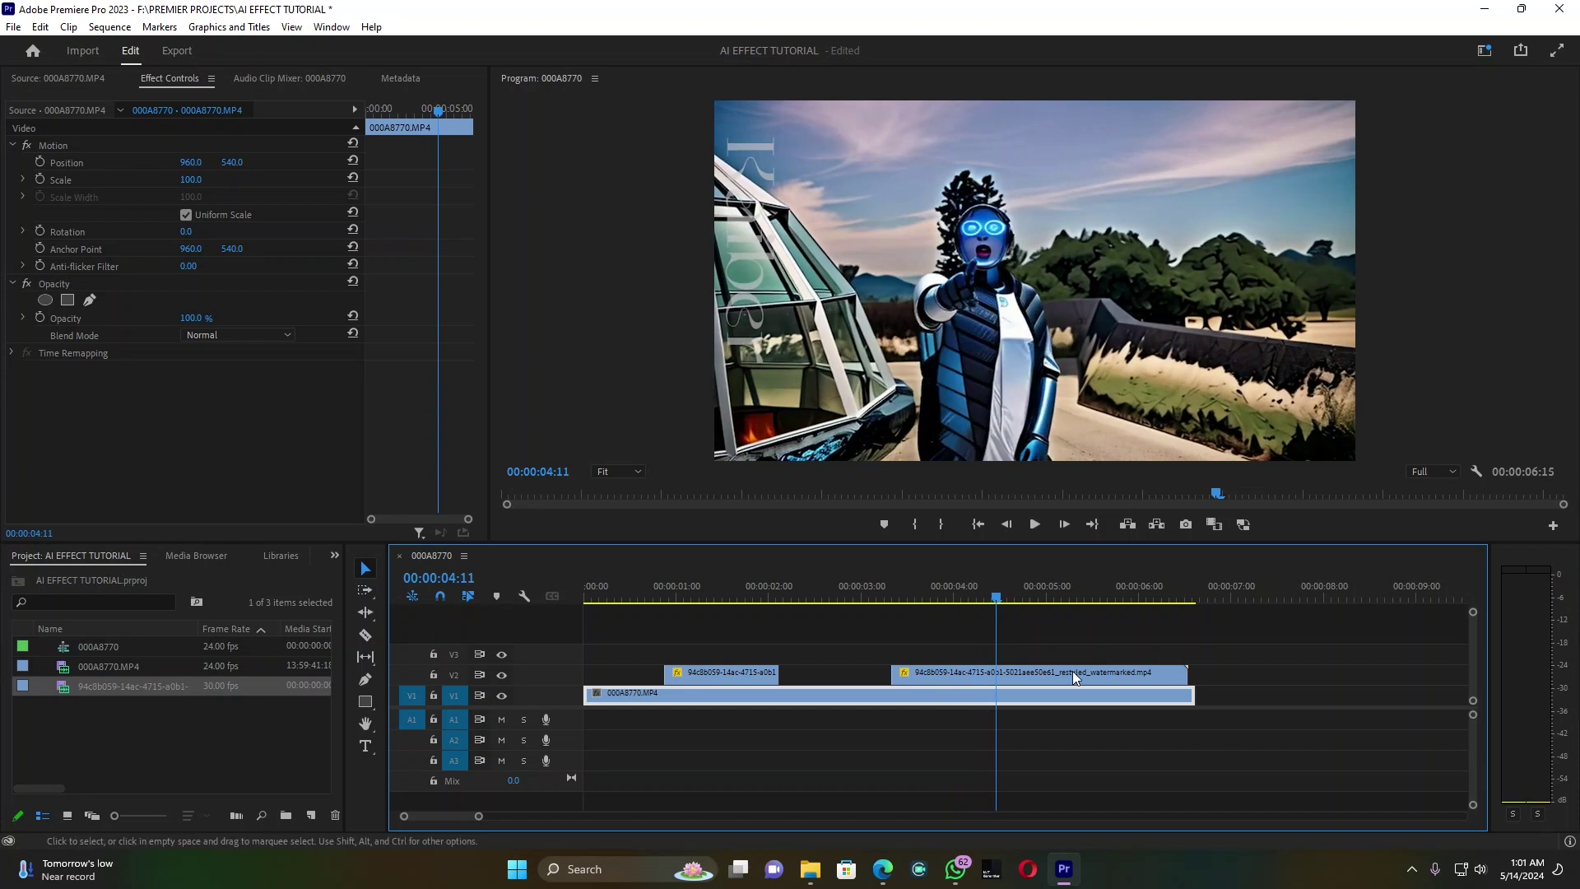
key("c")
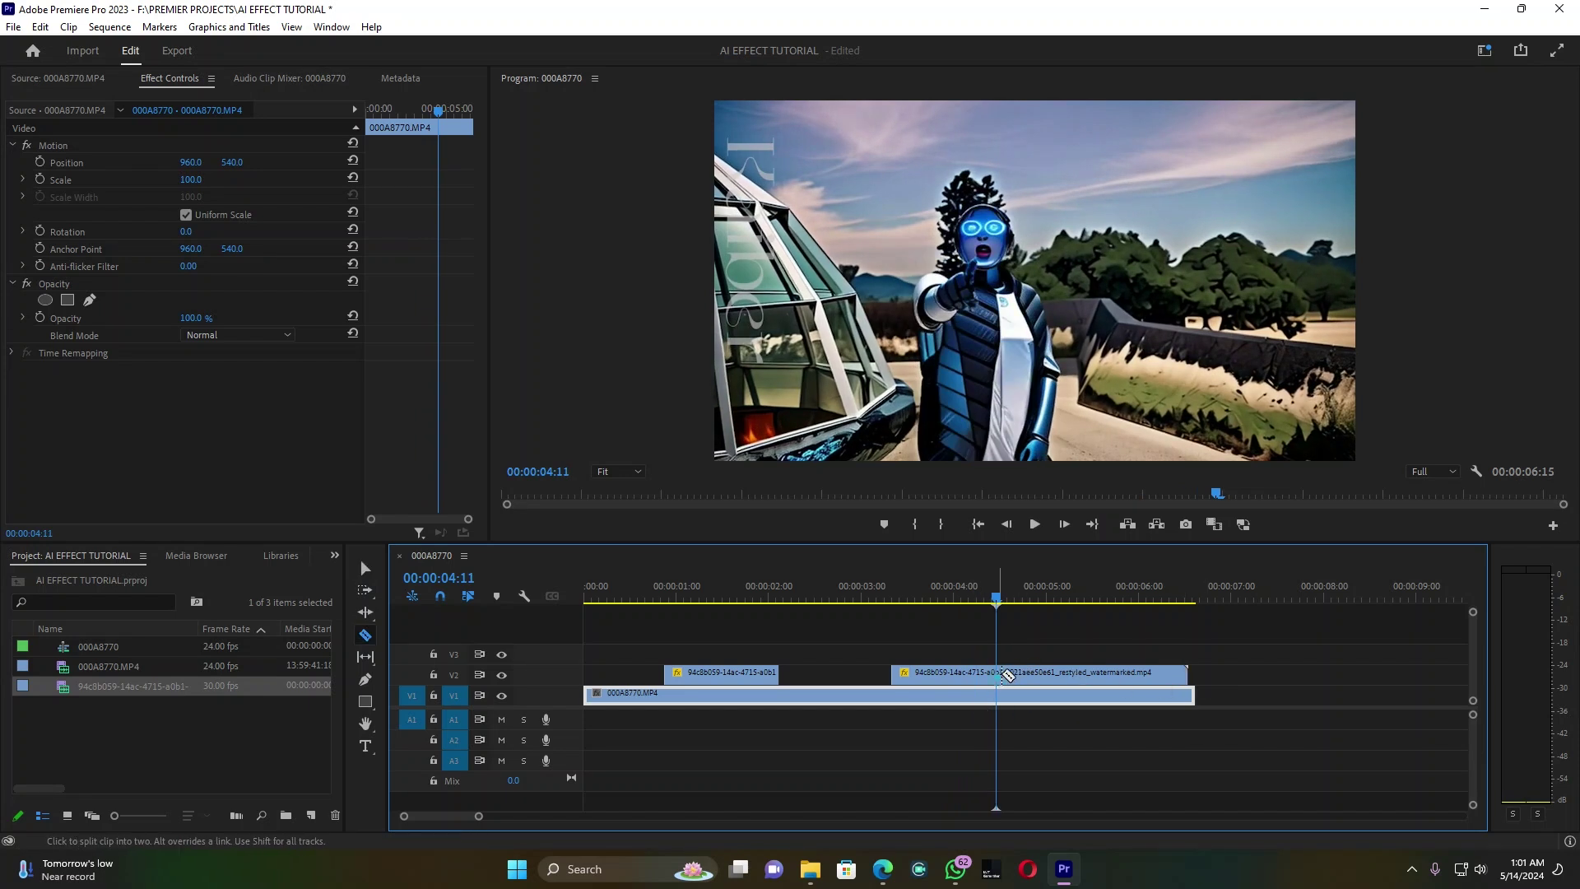
left_click(998, 673)
key("v")
left_click_drag(998, 673, 1097, 673)
Razor-cut the original V1 clip at the edges of each restyled clip.
key("c")
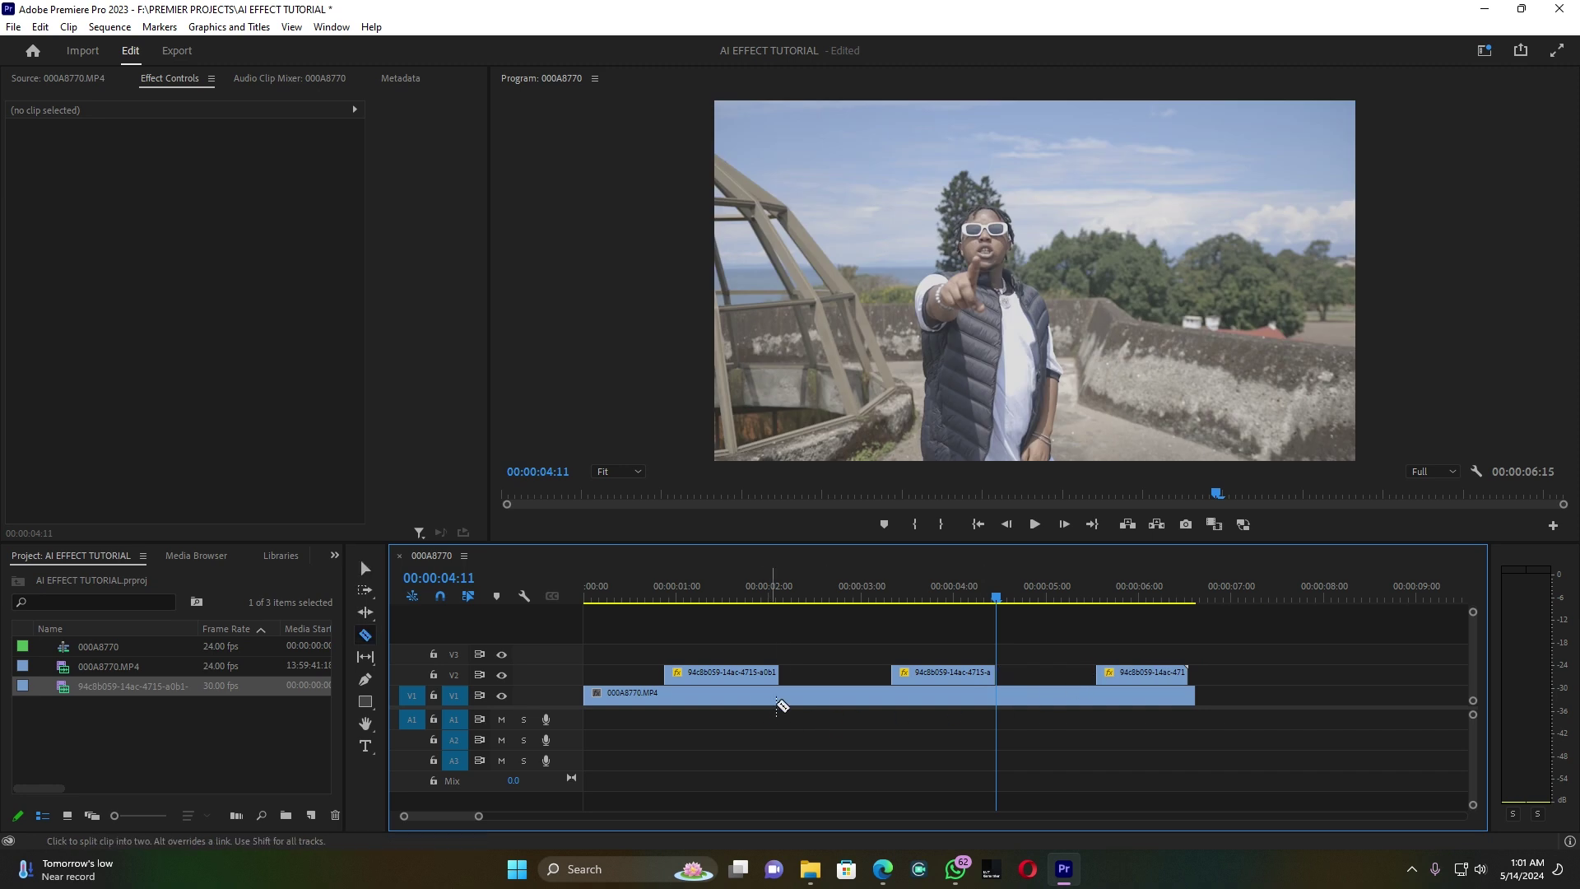
left_click(779, 696)
left_click(665, 695)
key("b")
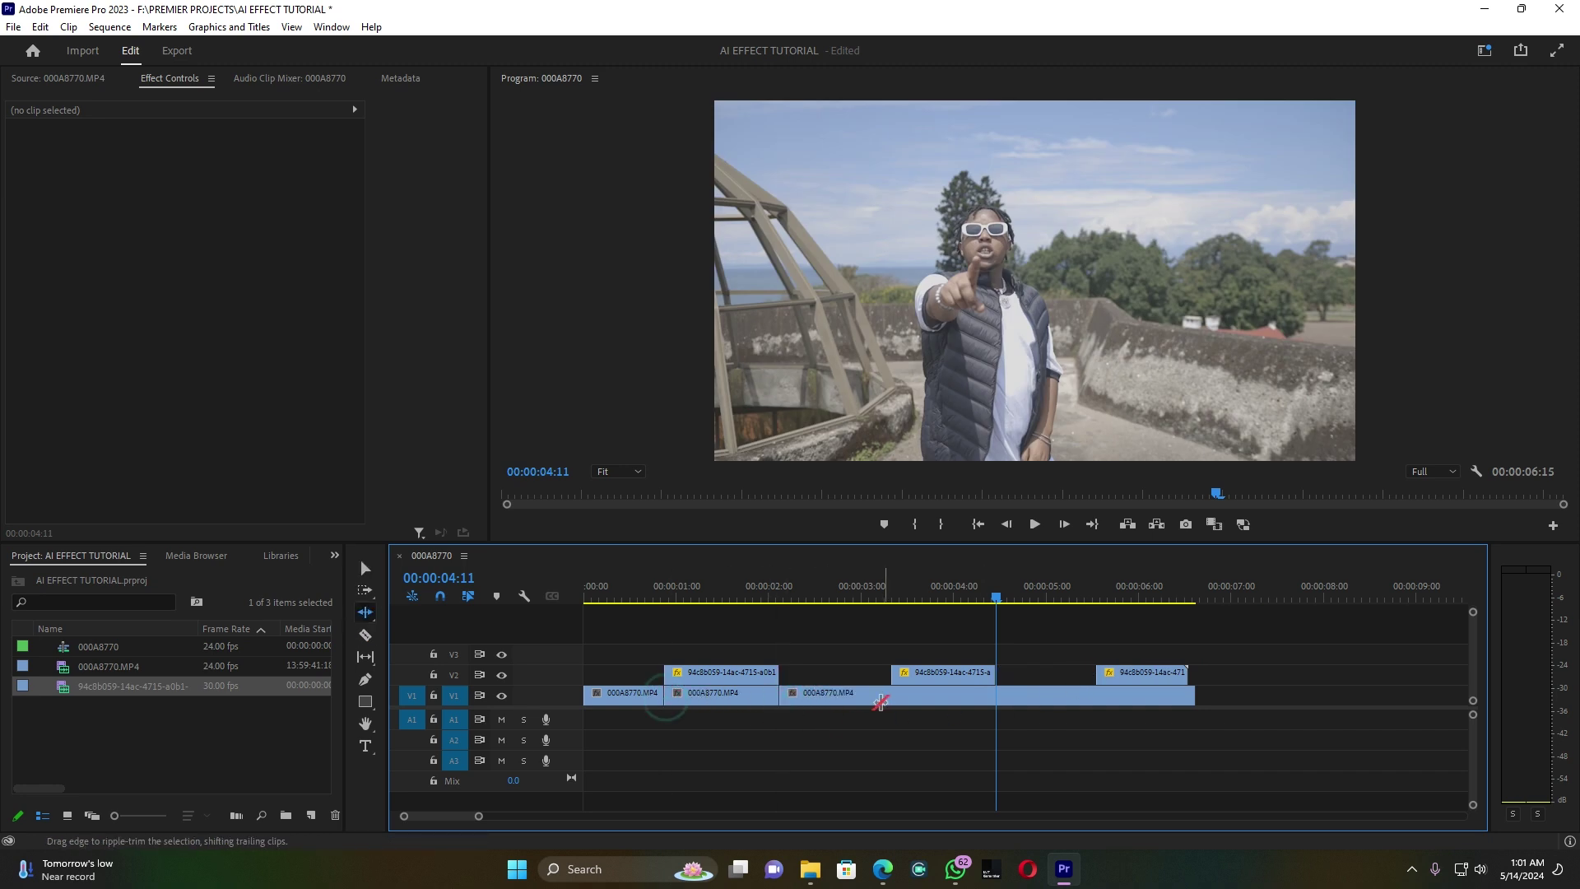
key("c")
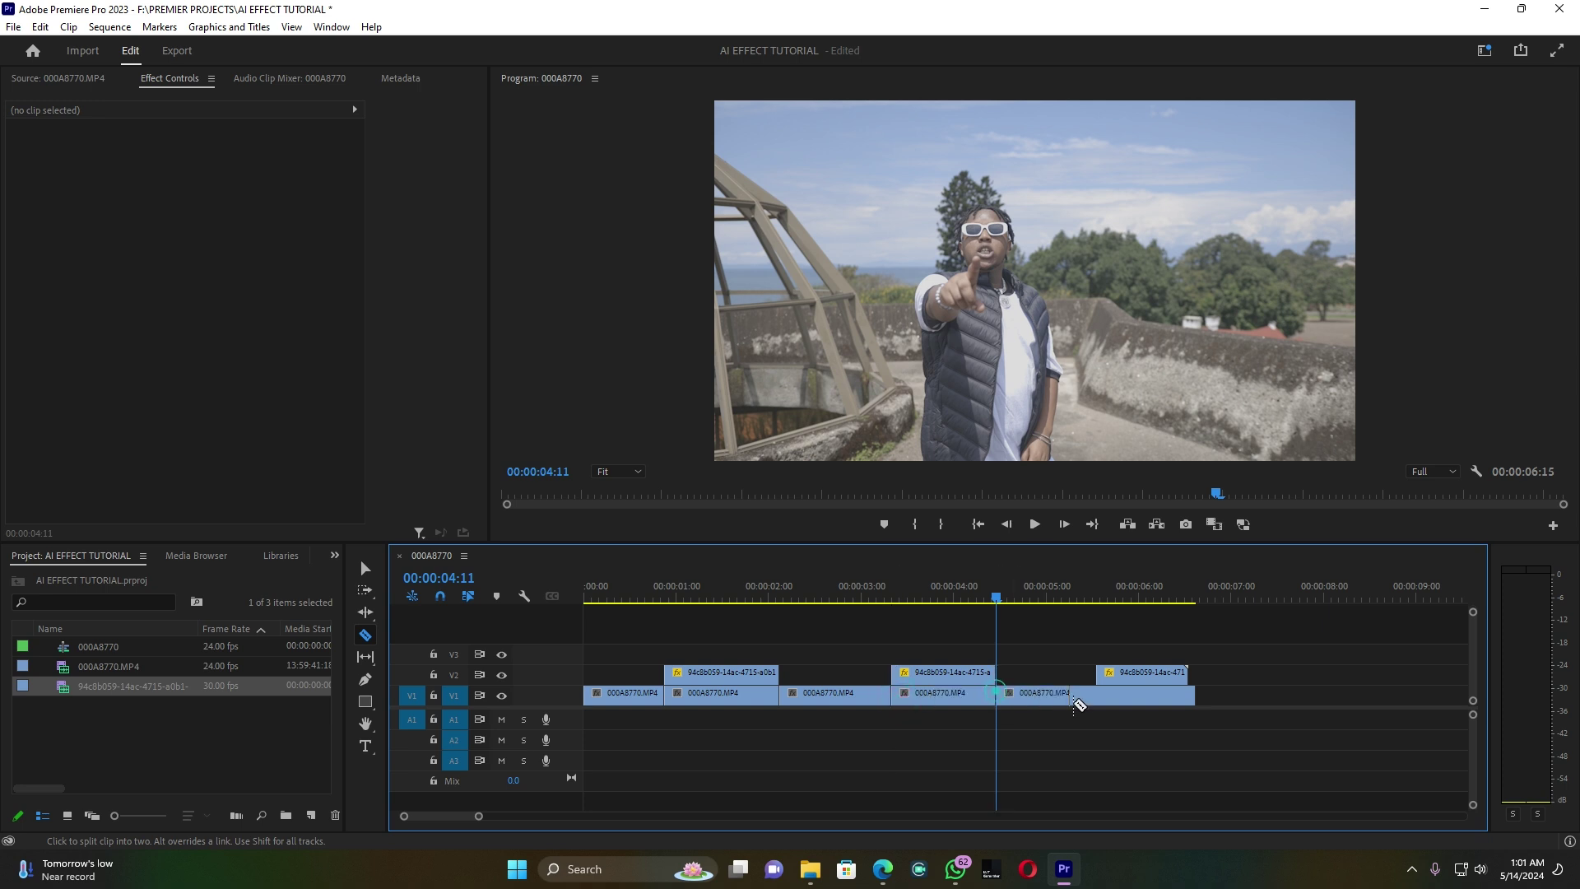
left_click(1099, 696)
key("v")
Delete the three original V1 pieces lying under the restyled clips.
left_click(962, 695)
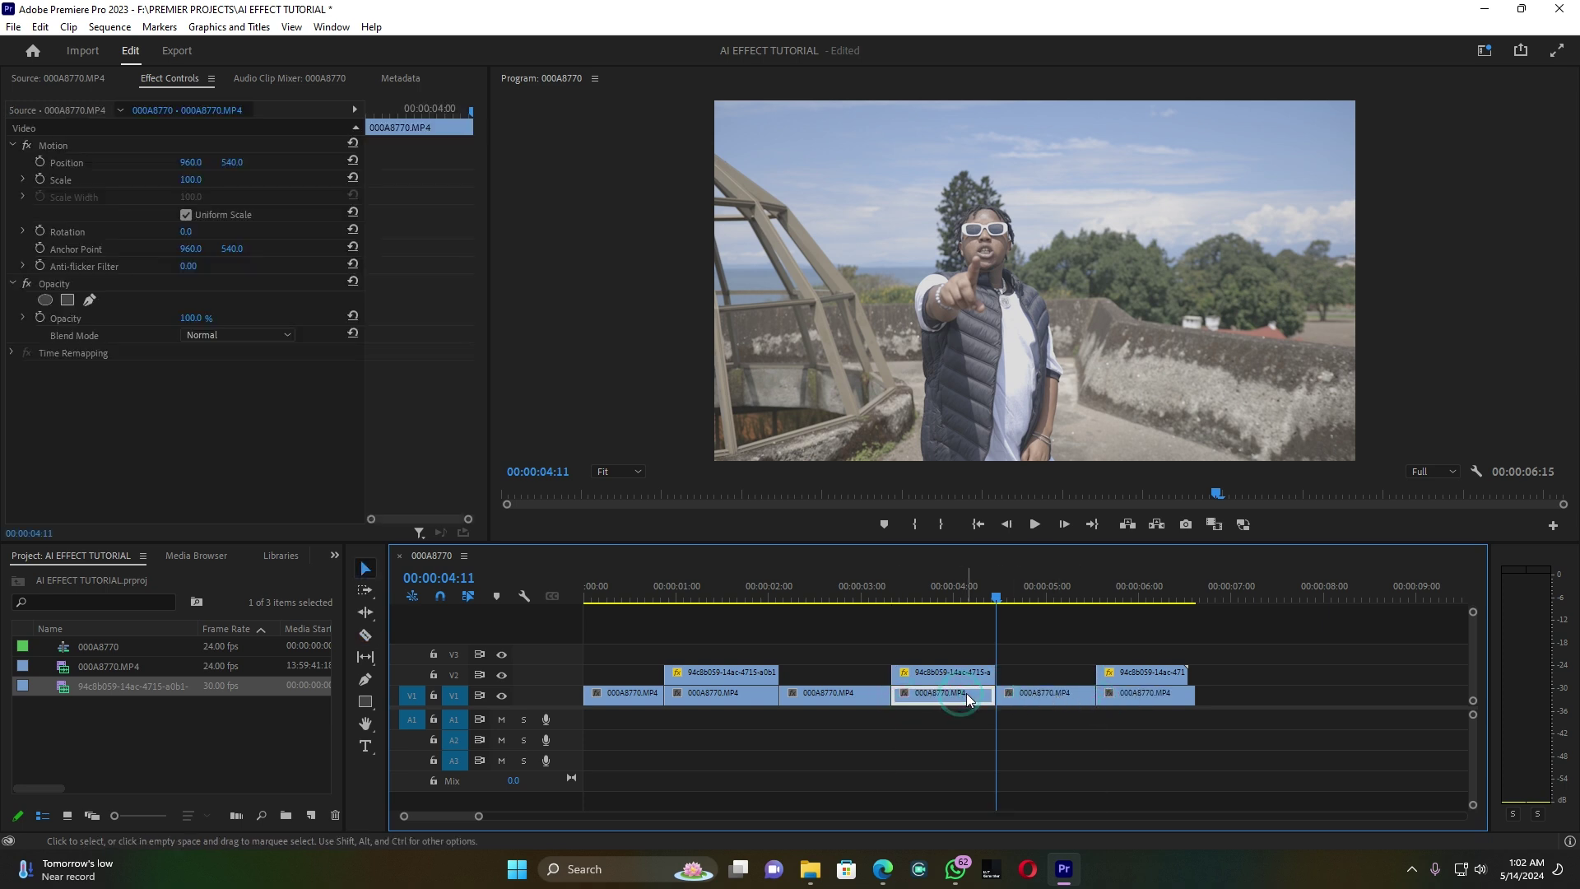
key("Delete")
left_click(702, 692)
key("Delete")
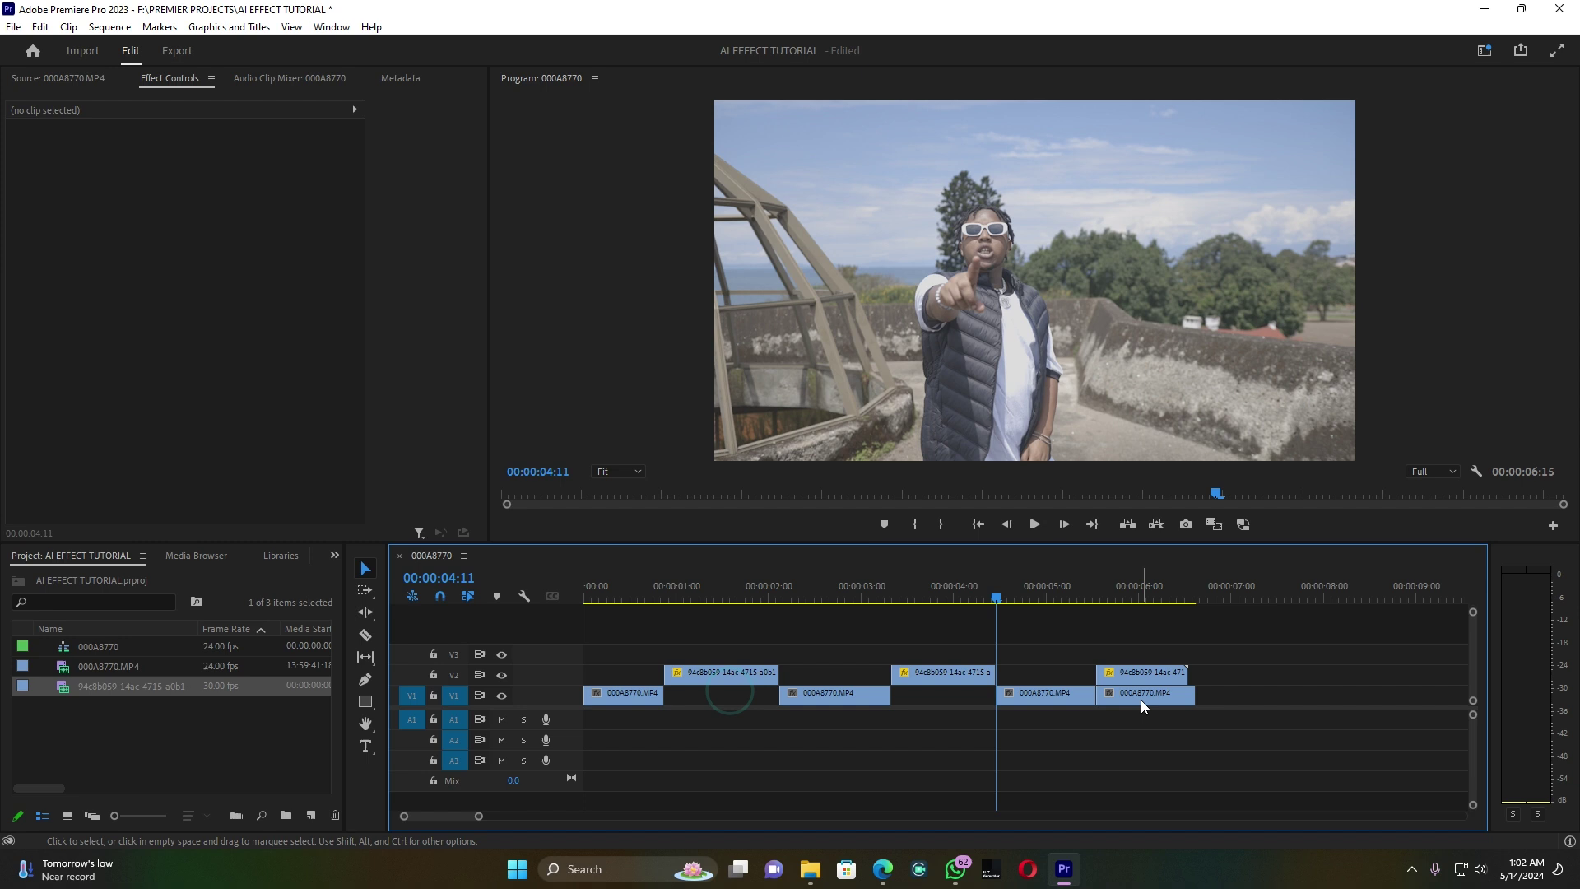
left_click(1142, 700)
key("Delete")
Move the three restyled clips down from V2 into the gaps on V1.
left_click_drag(1144, 672, 1142, 693)
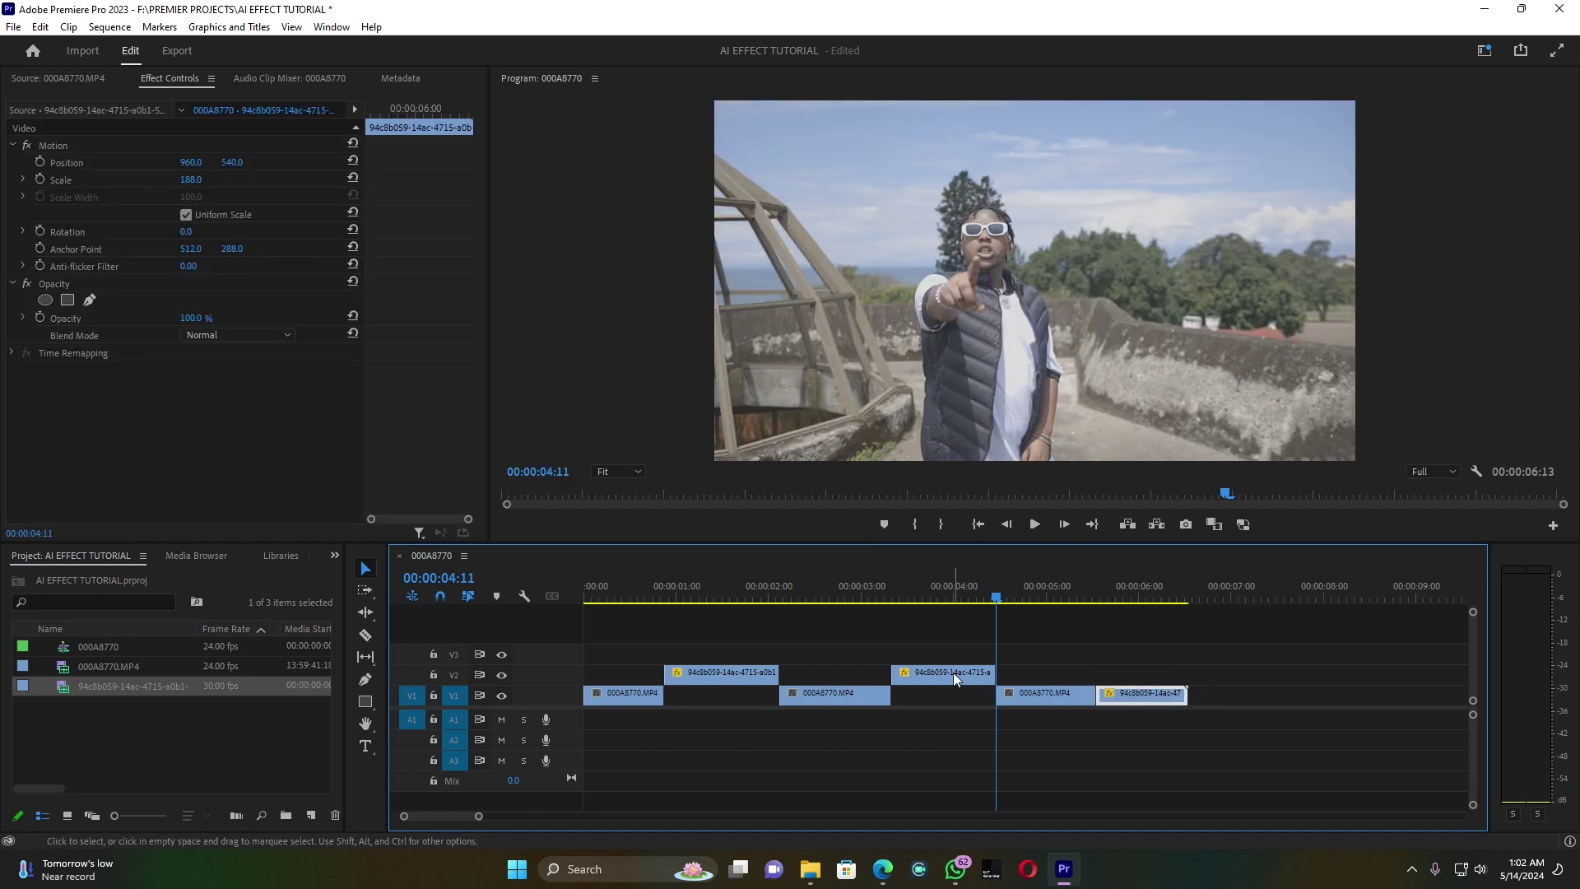
left_click_drag(955, 677, 953, 696)
left_click_drag(758, 675, 758, 695)
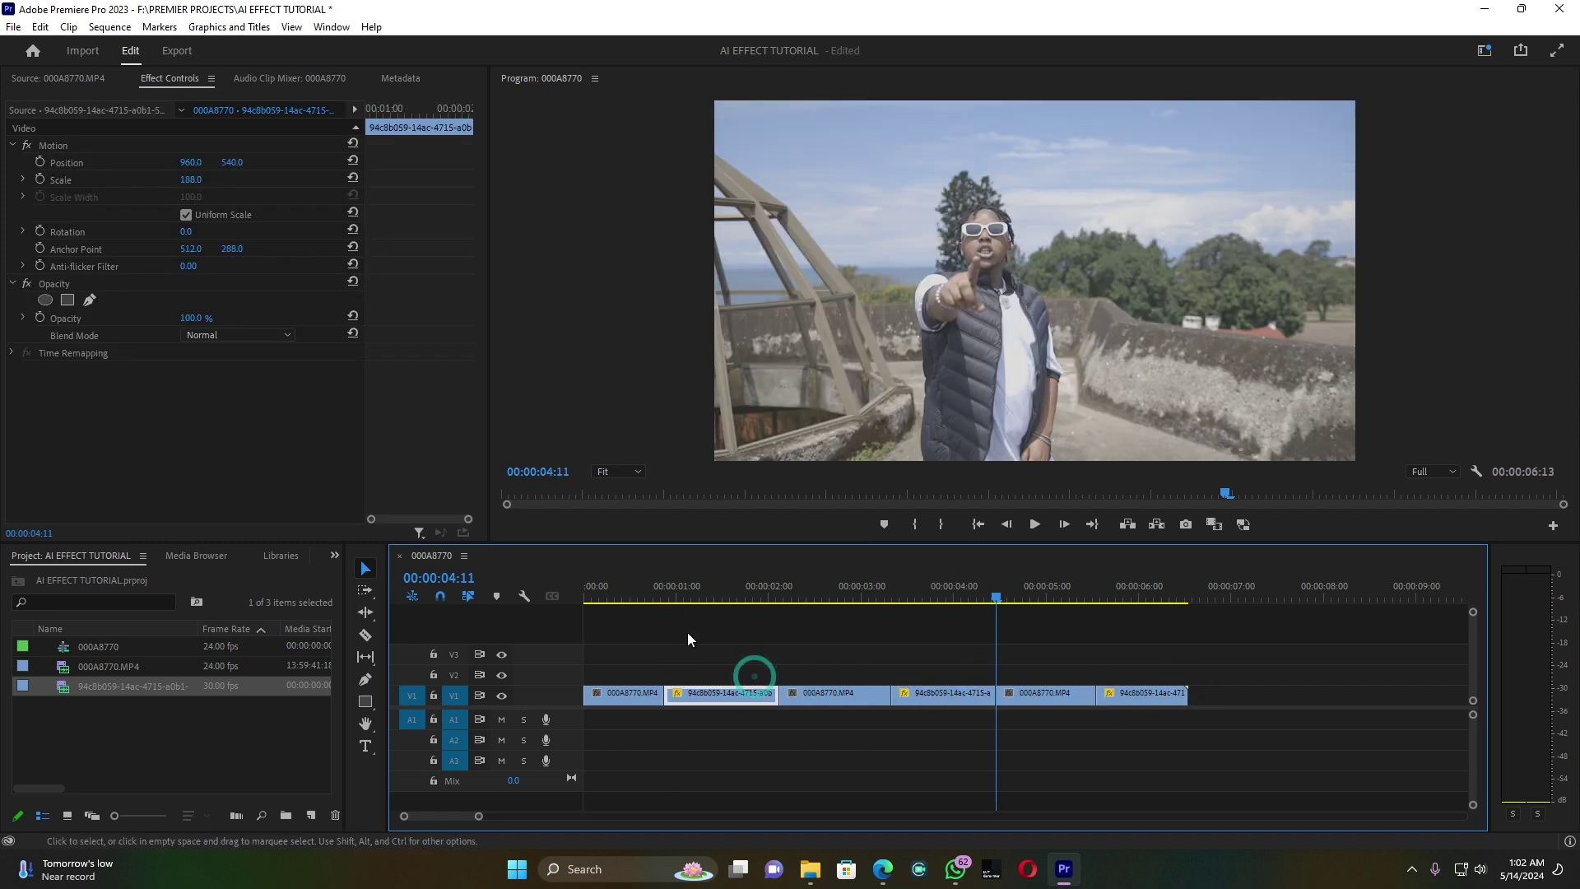
left_click(652, 586)
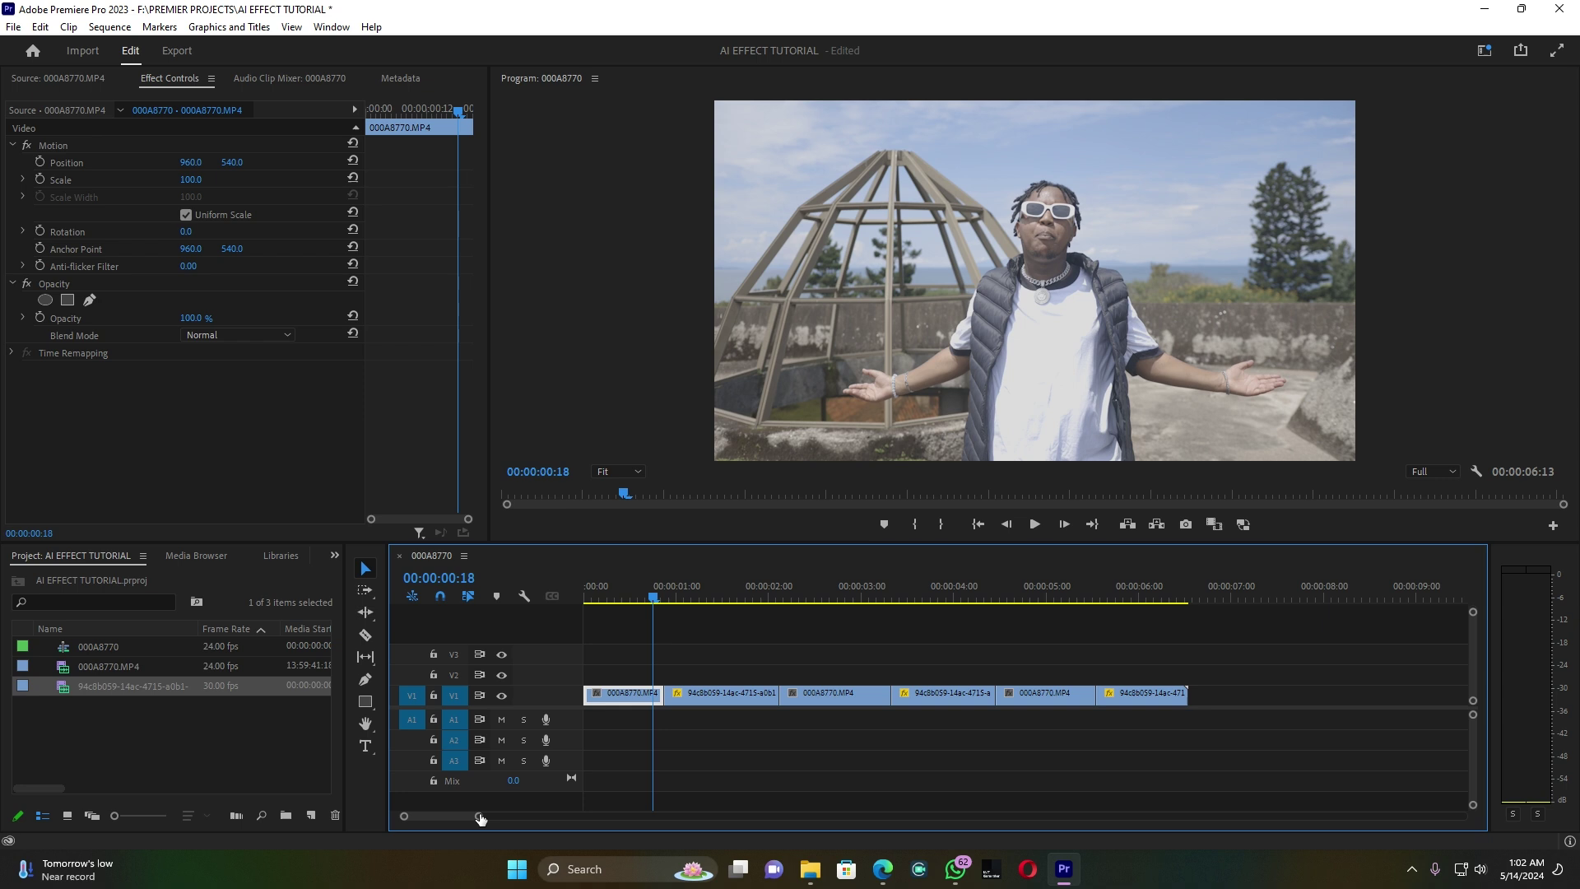
Create a new Adjustment Layer in the project.
left_click_drag(481, 817, 470, 817)
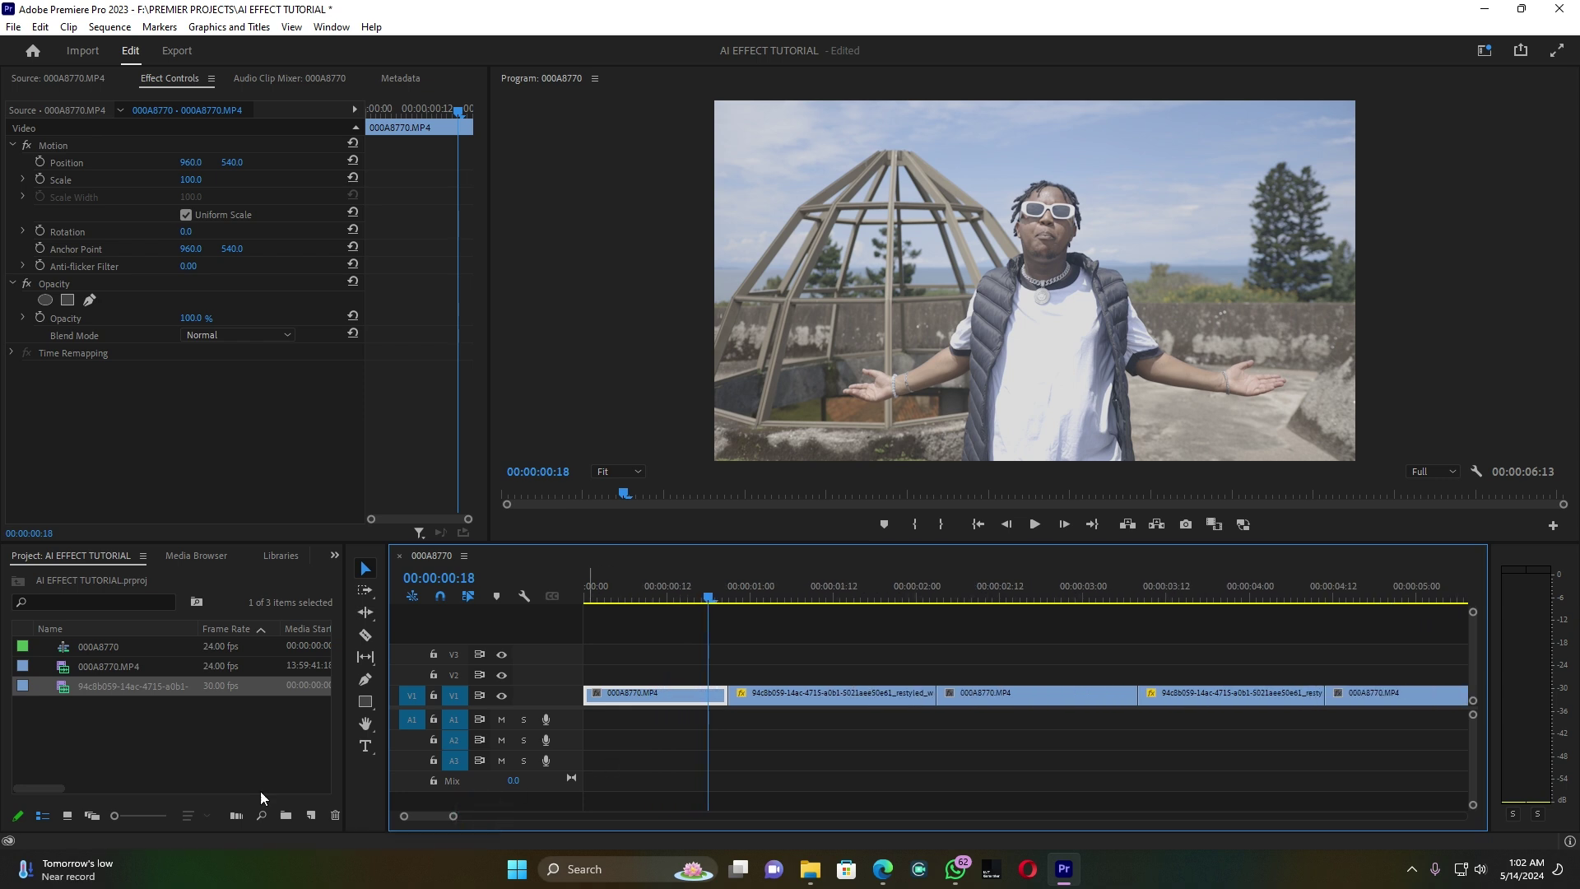
left_click(313, 815)
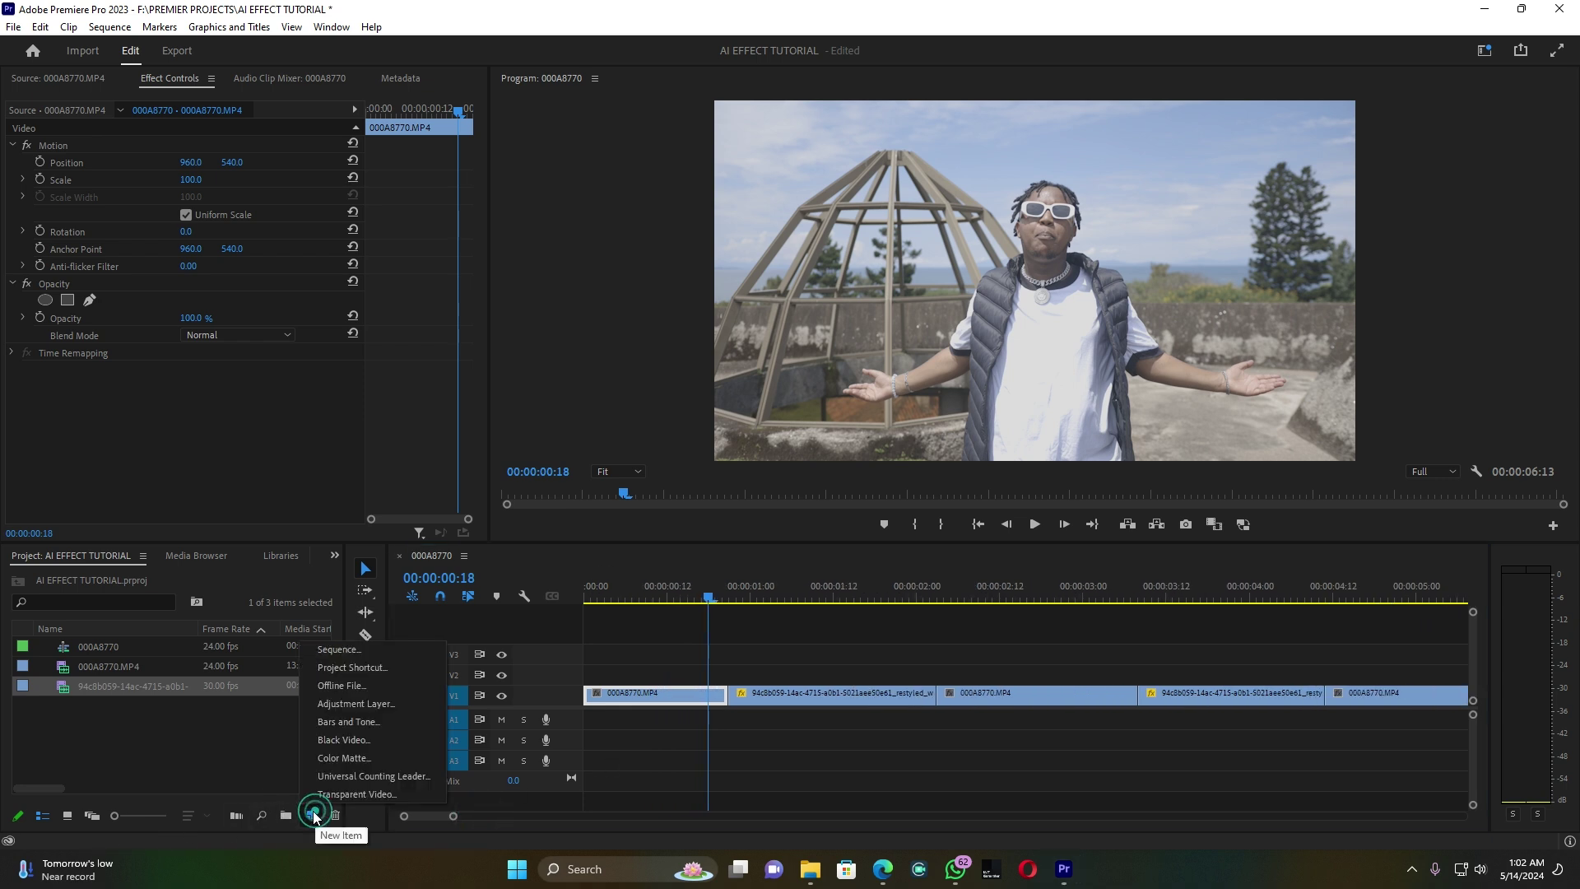
left_click(361, 703)
left_click(802, 497)
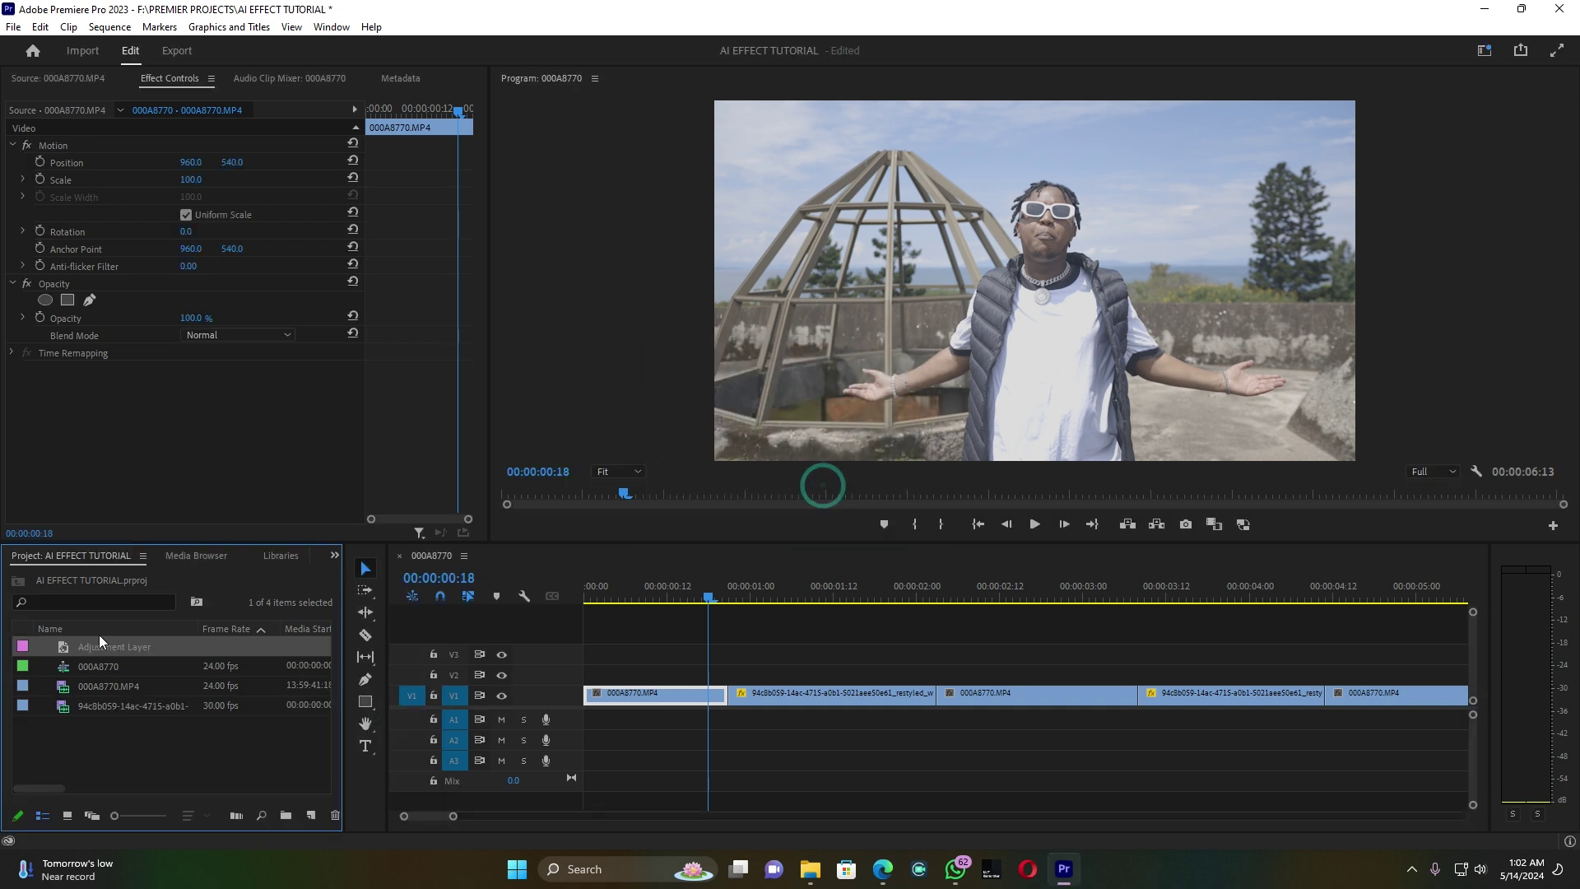
Place the Adjustment Layer on V2 at the first cut and trim it short.
left_click_drag(65, 646, 703, 674)
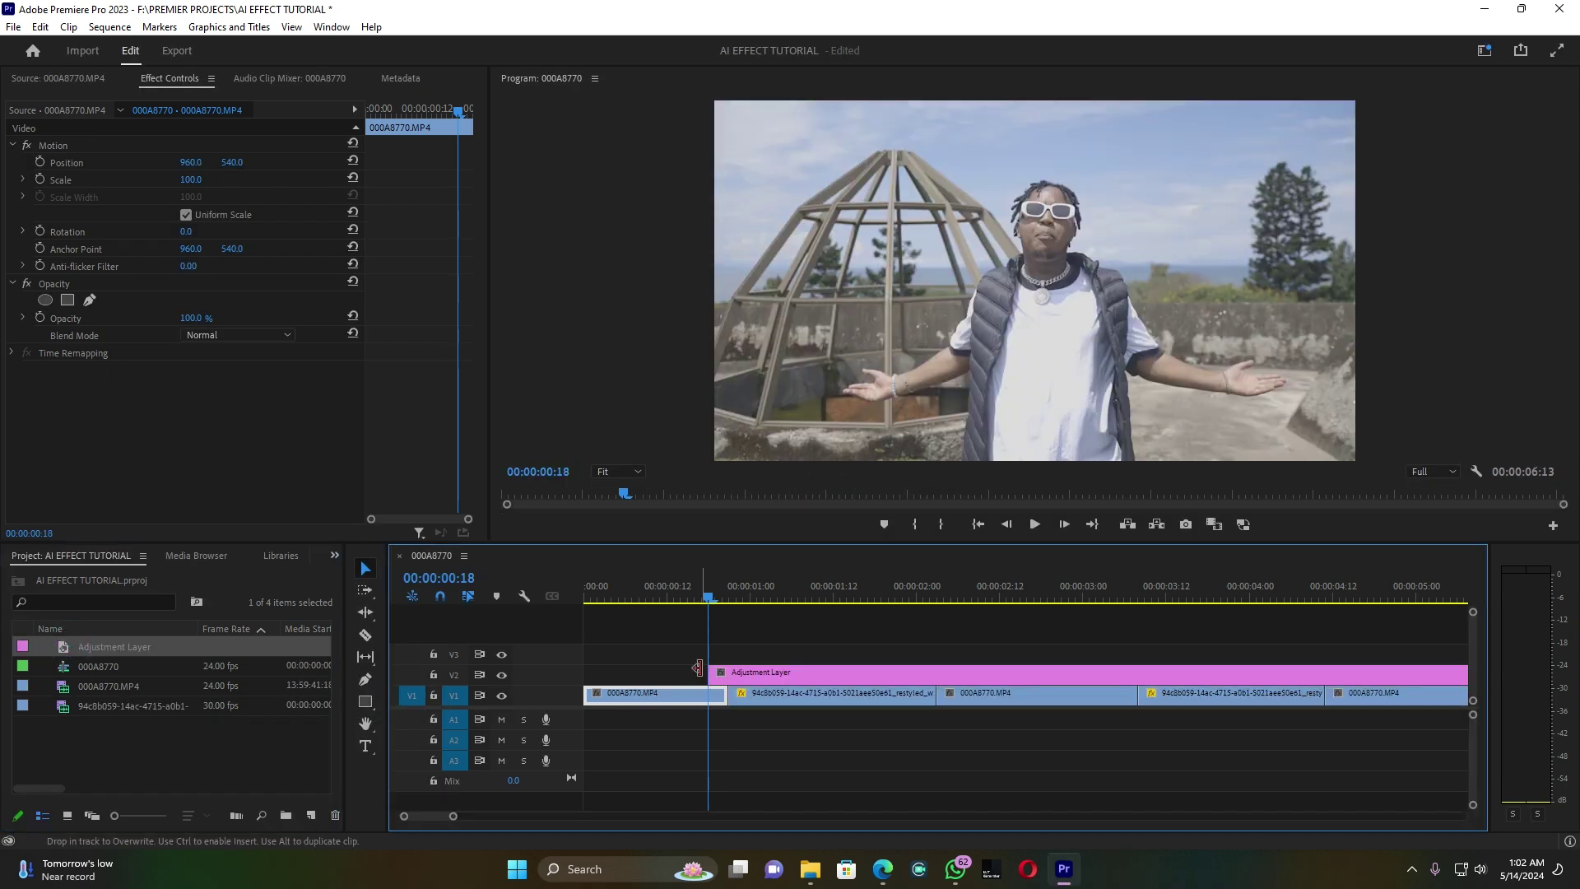
key("c")
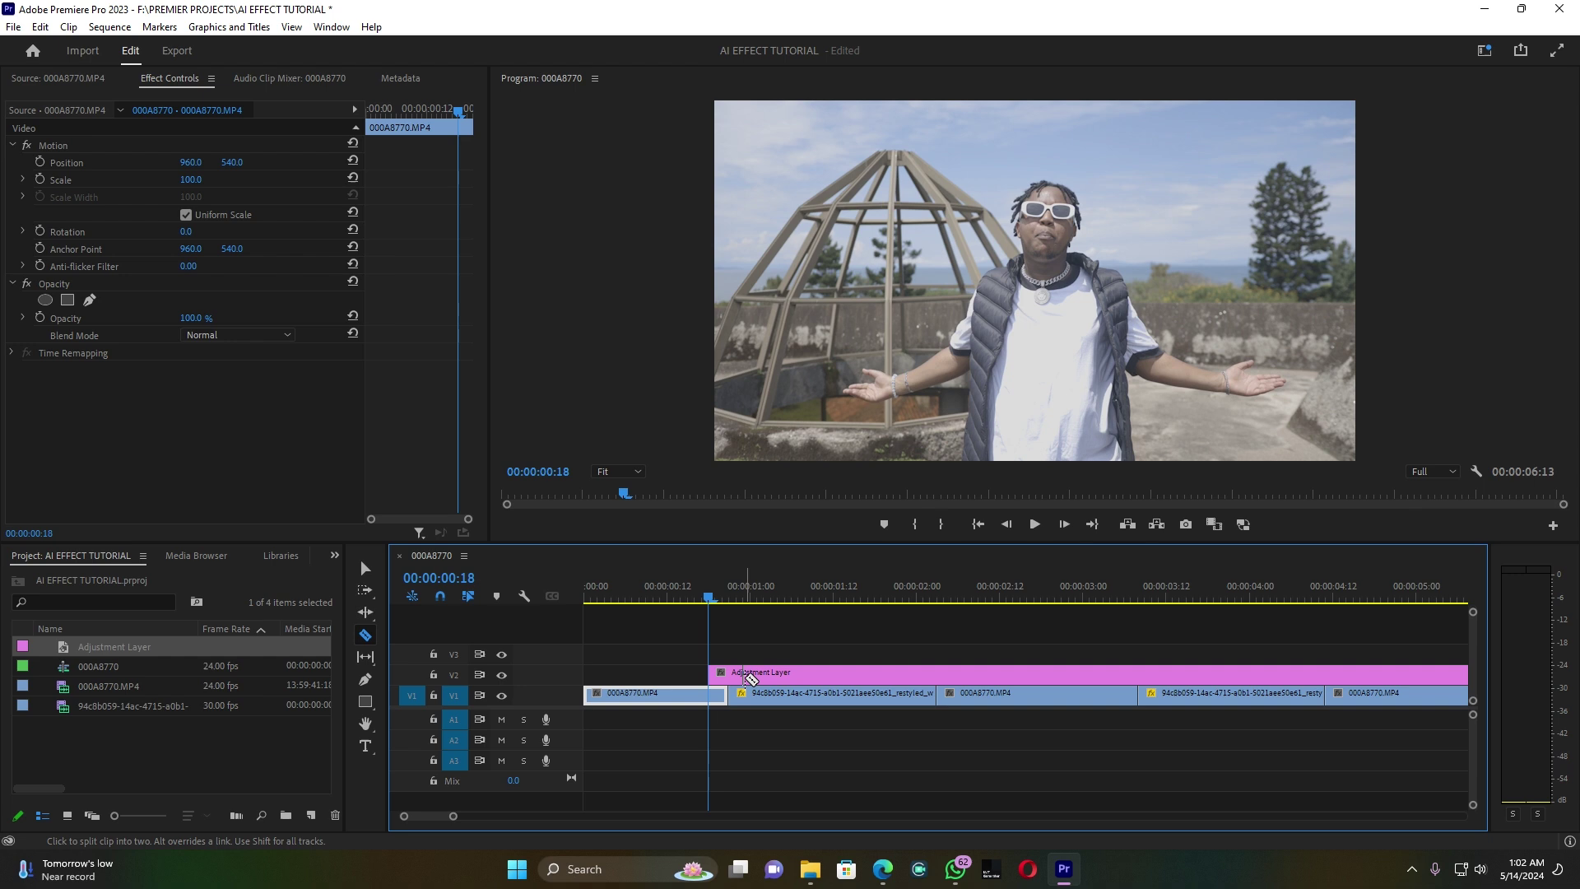
left_click(749, 675)
key("v")
left_click(811, 675)
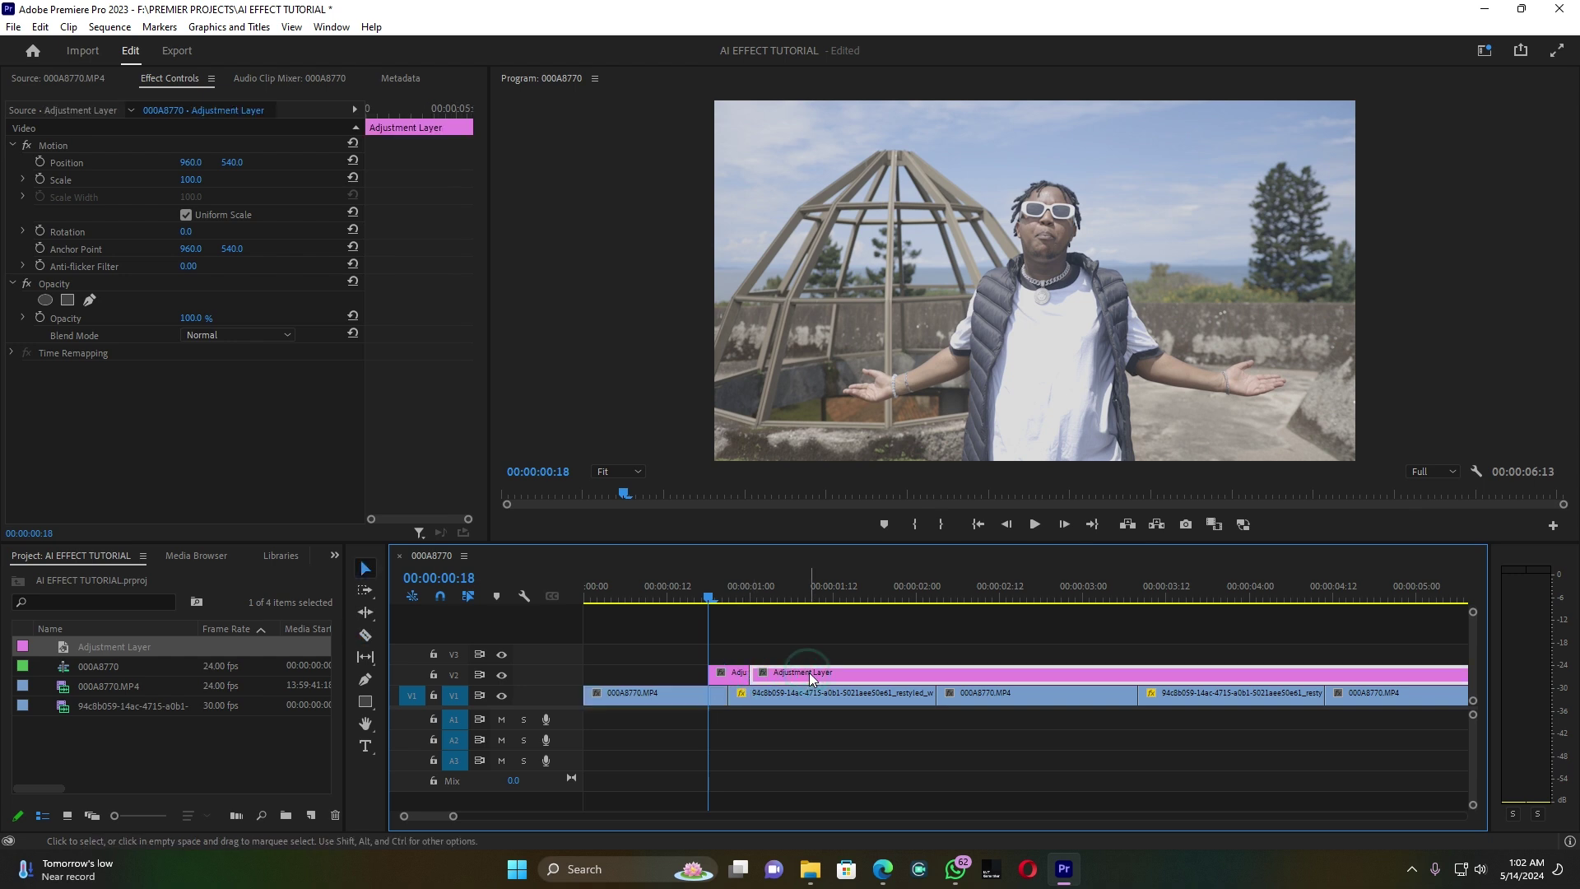
key("Delete")
left_click(725, 675)
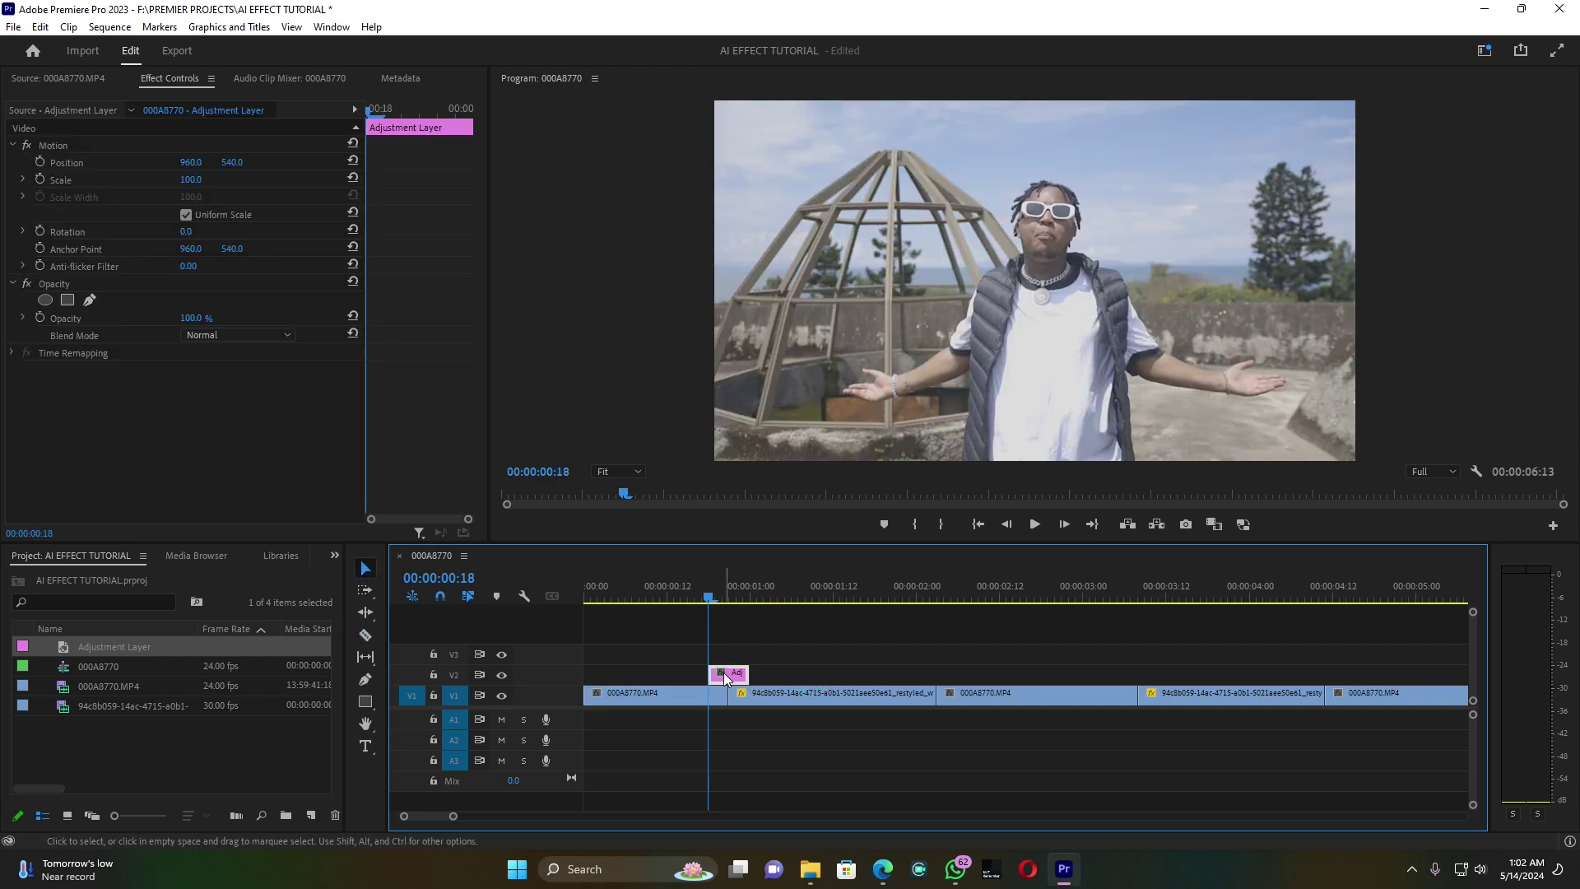
left_click(765, 693)
left_click(728, 673)
Apply Presets > 50 Transitions > Shake > 01 > Shake - Left L to the short adjustment layer.
left_click(334, 565)
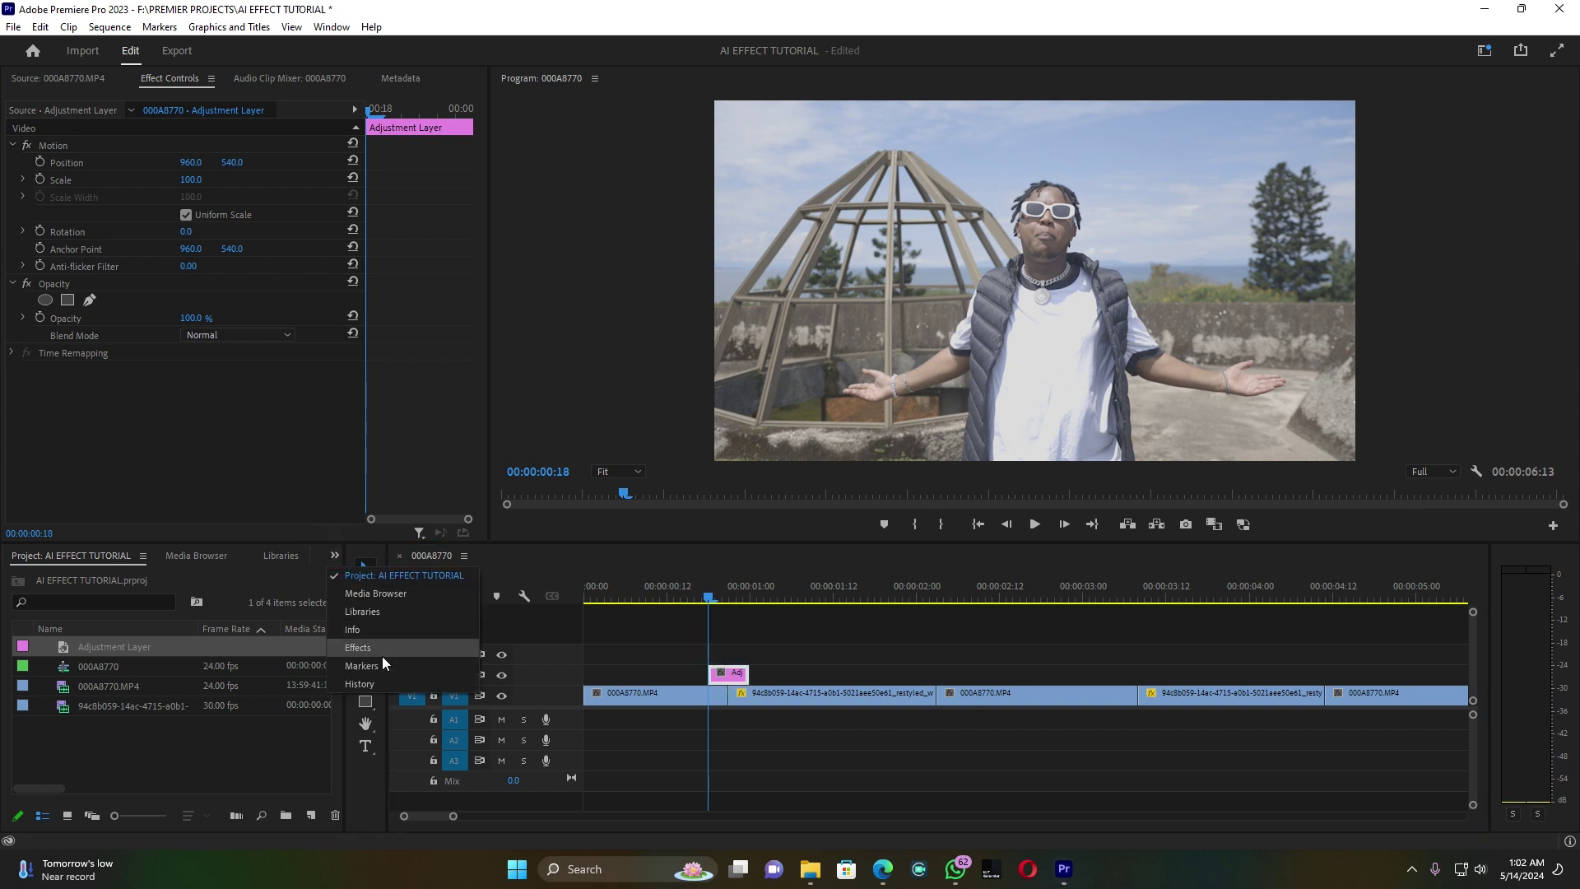
left_click(383, 643)
left_click(66, 575)
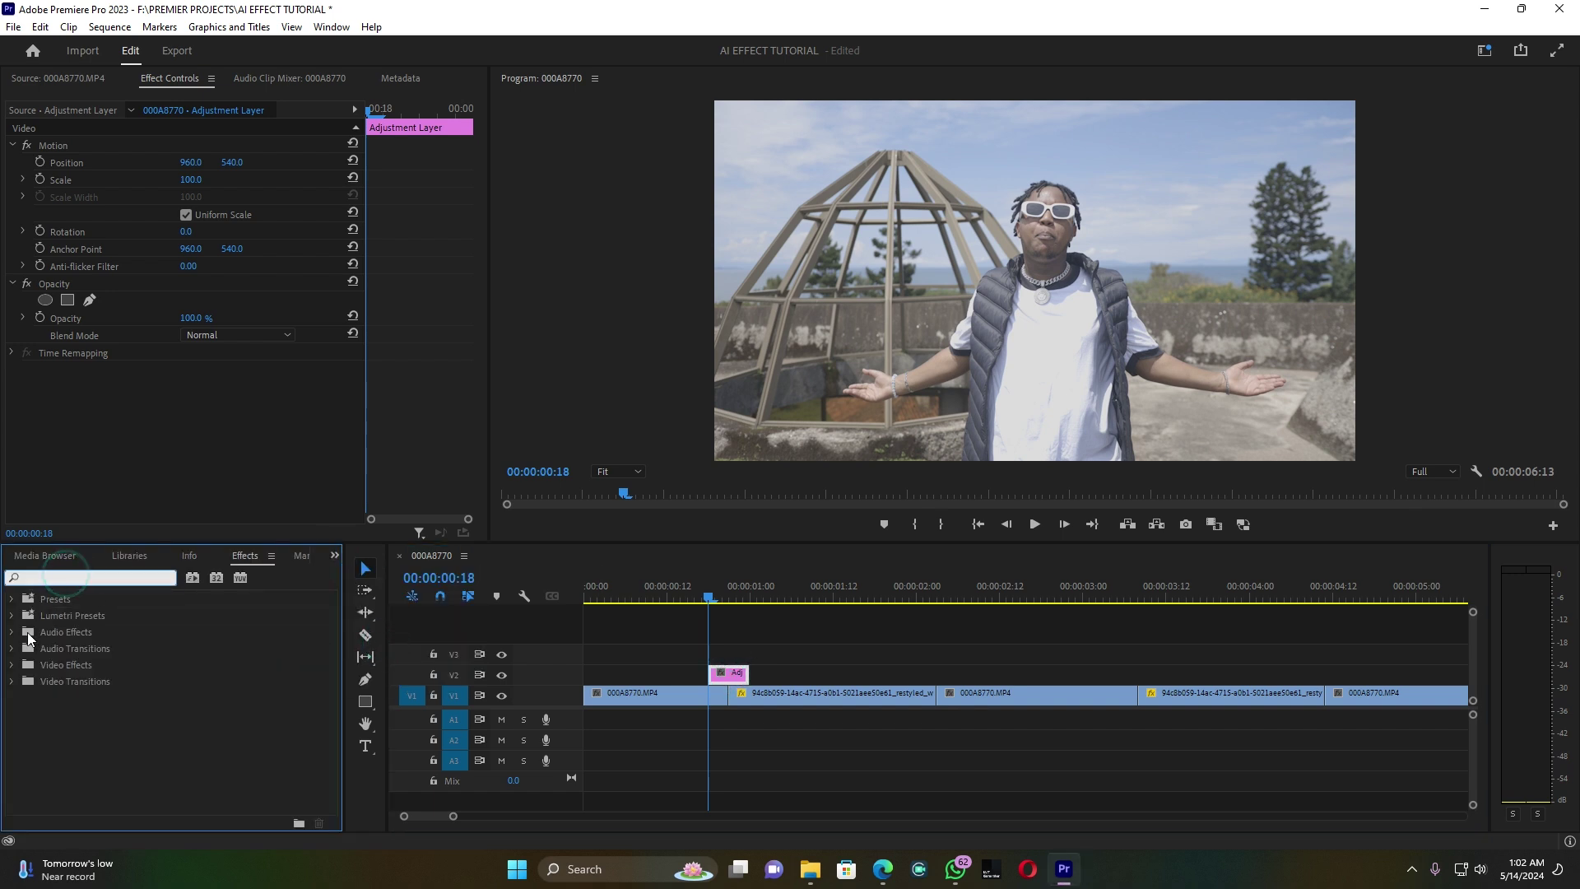
left_click(12, 600)
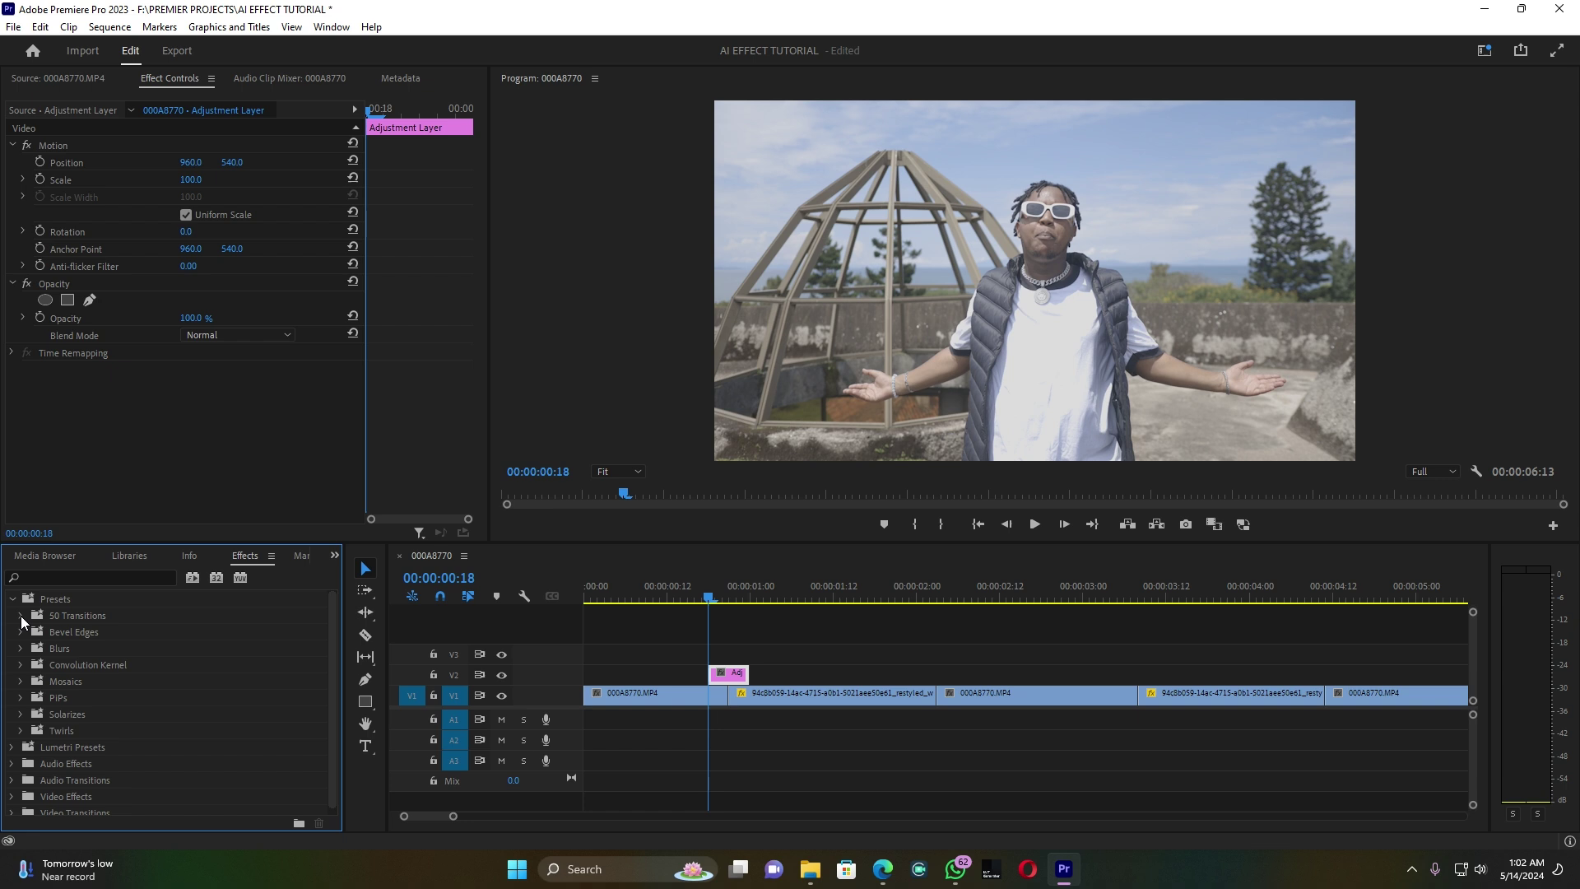
left_click(21, 615)
left_click(29, 729)
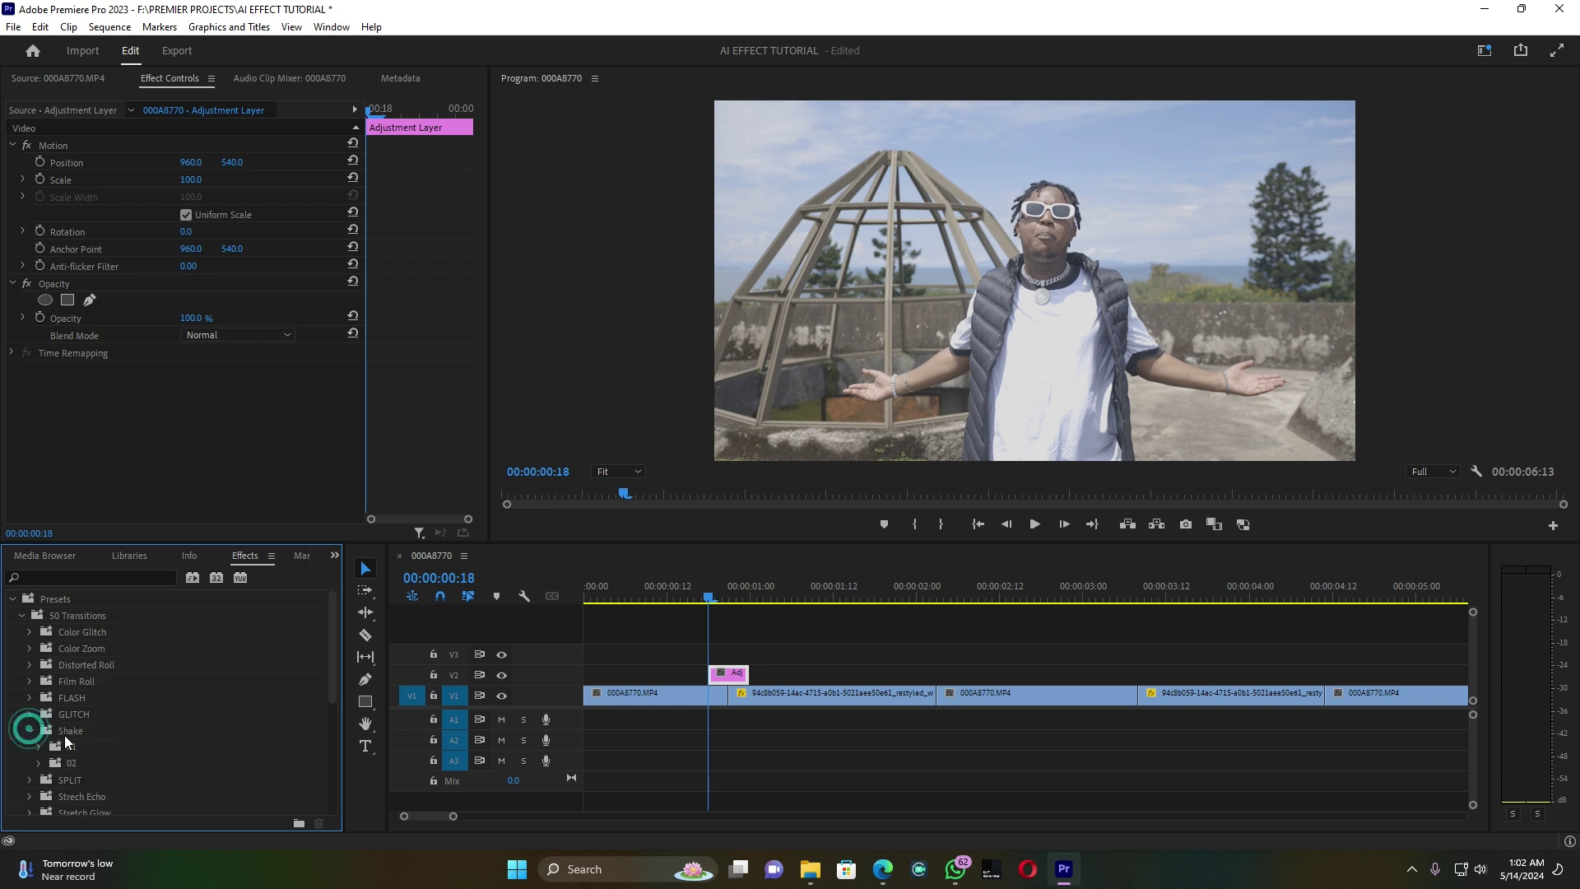
left_click(38, 745)
left_click_drag(92, 763, 722, 676)
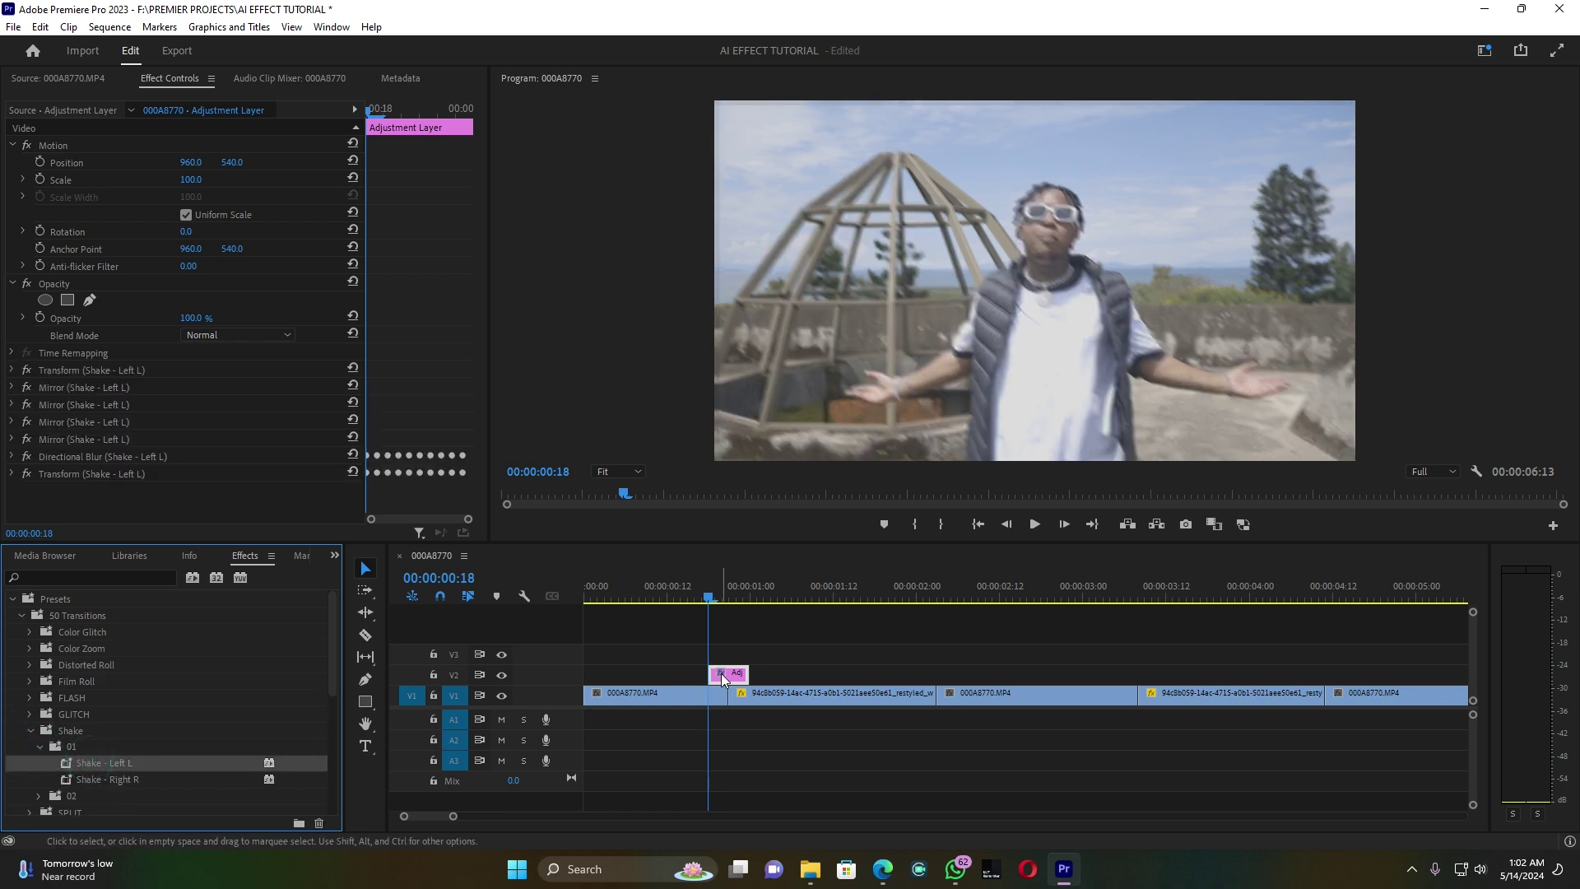
left_click(731, 584)
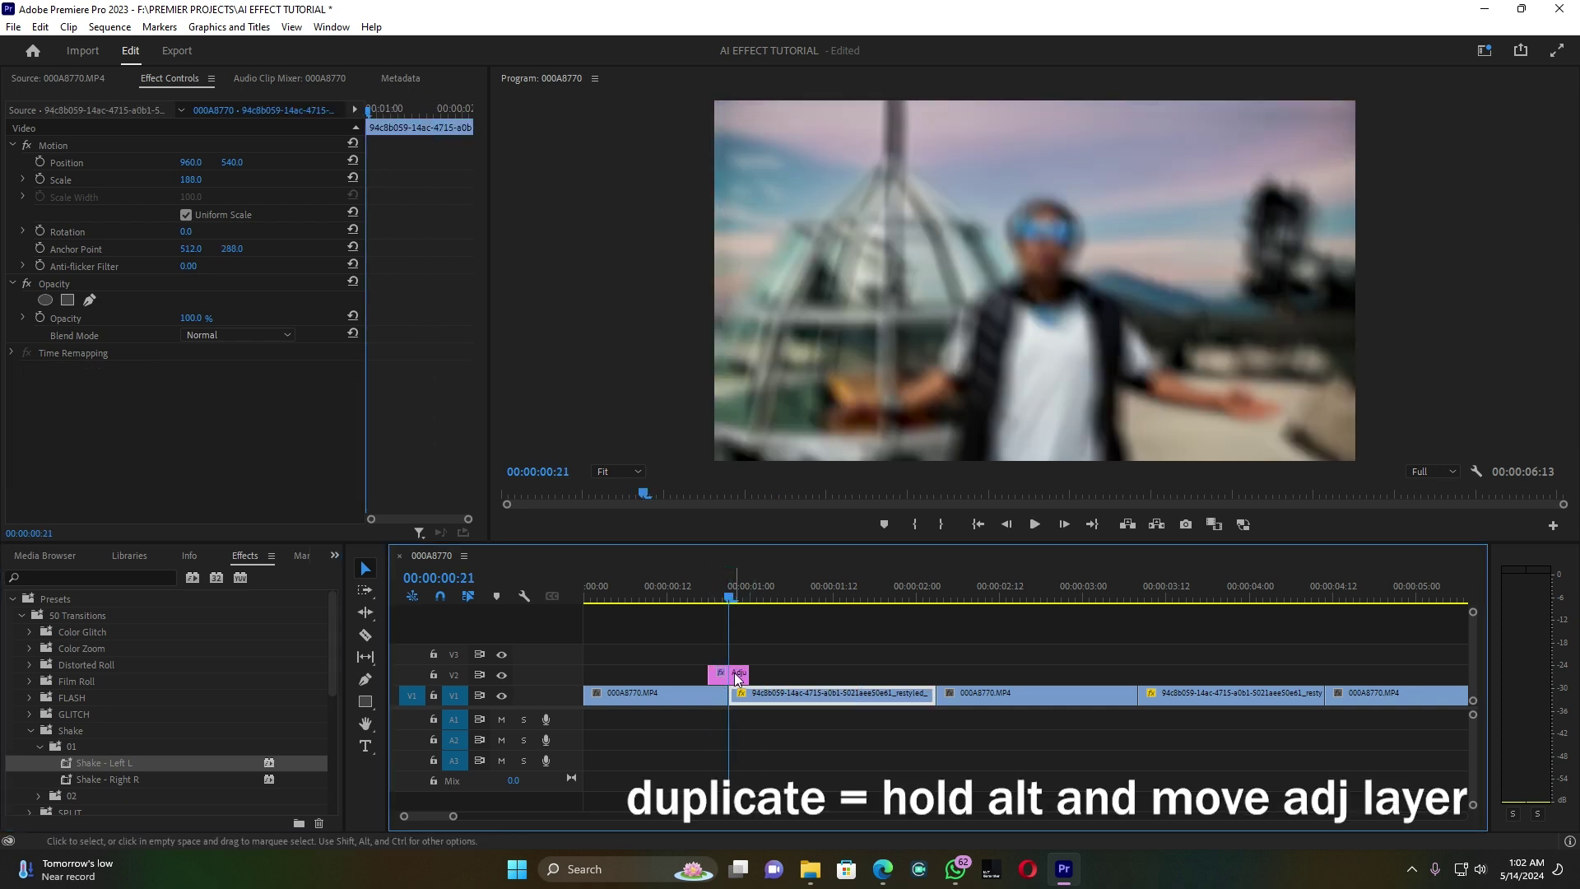
Alt-drag copies of the shake adjustment layer onto the remaining cuts, then play back.
left_click_drag(736, 677, 1334, 676)
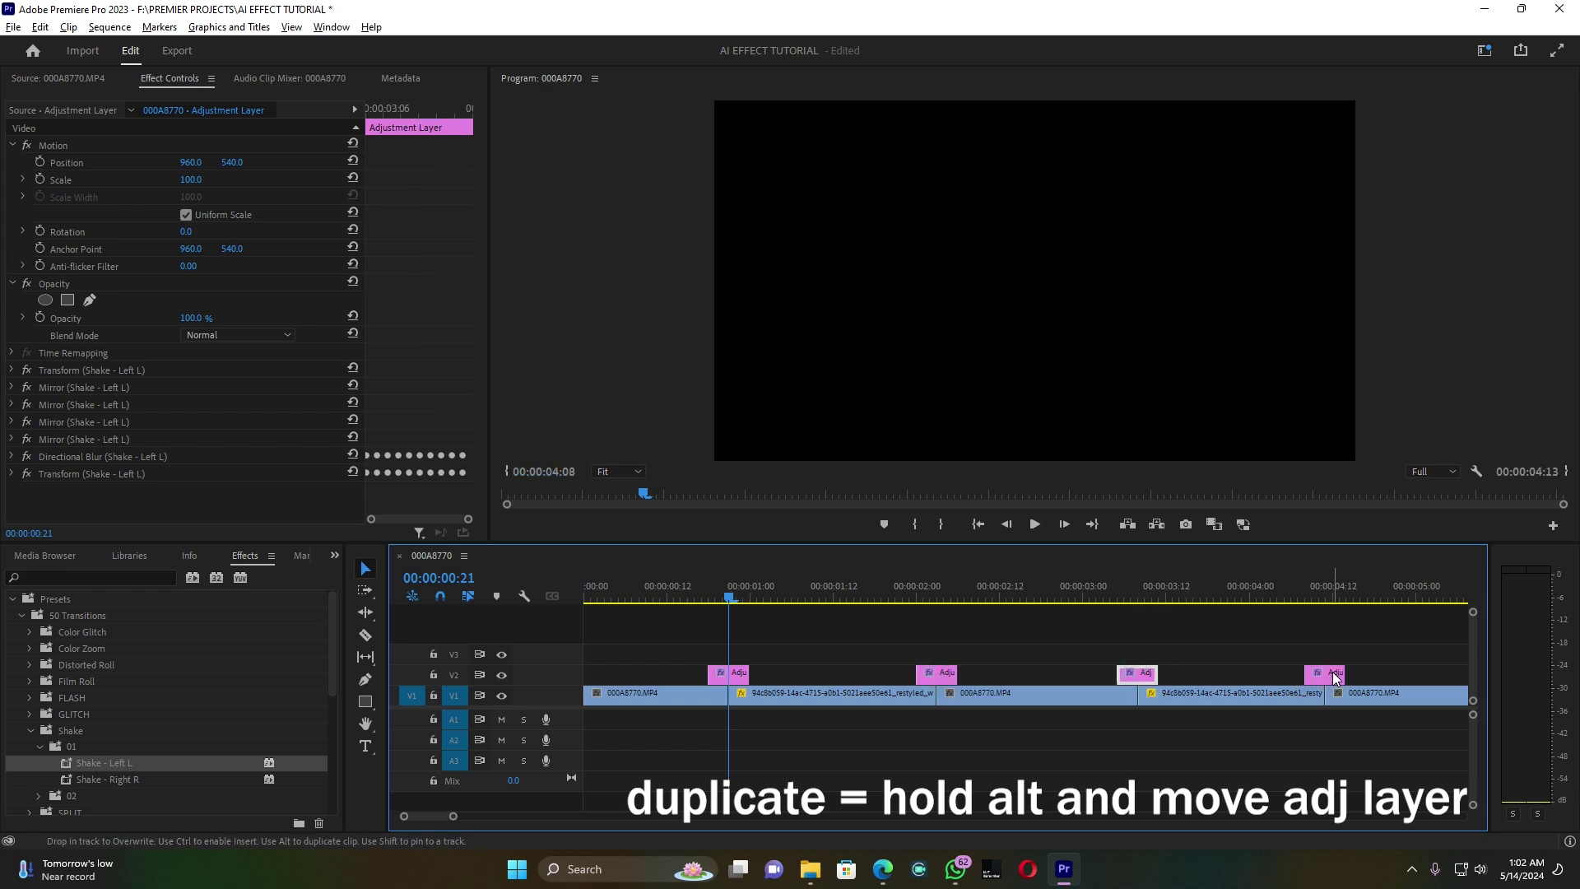
key("space")
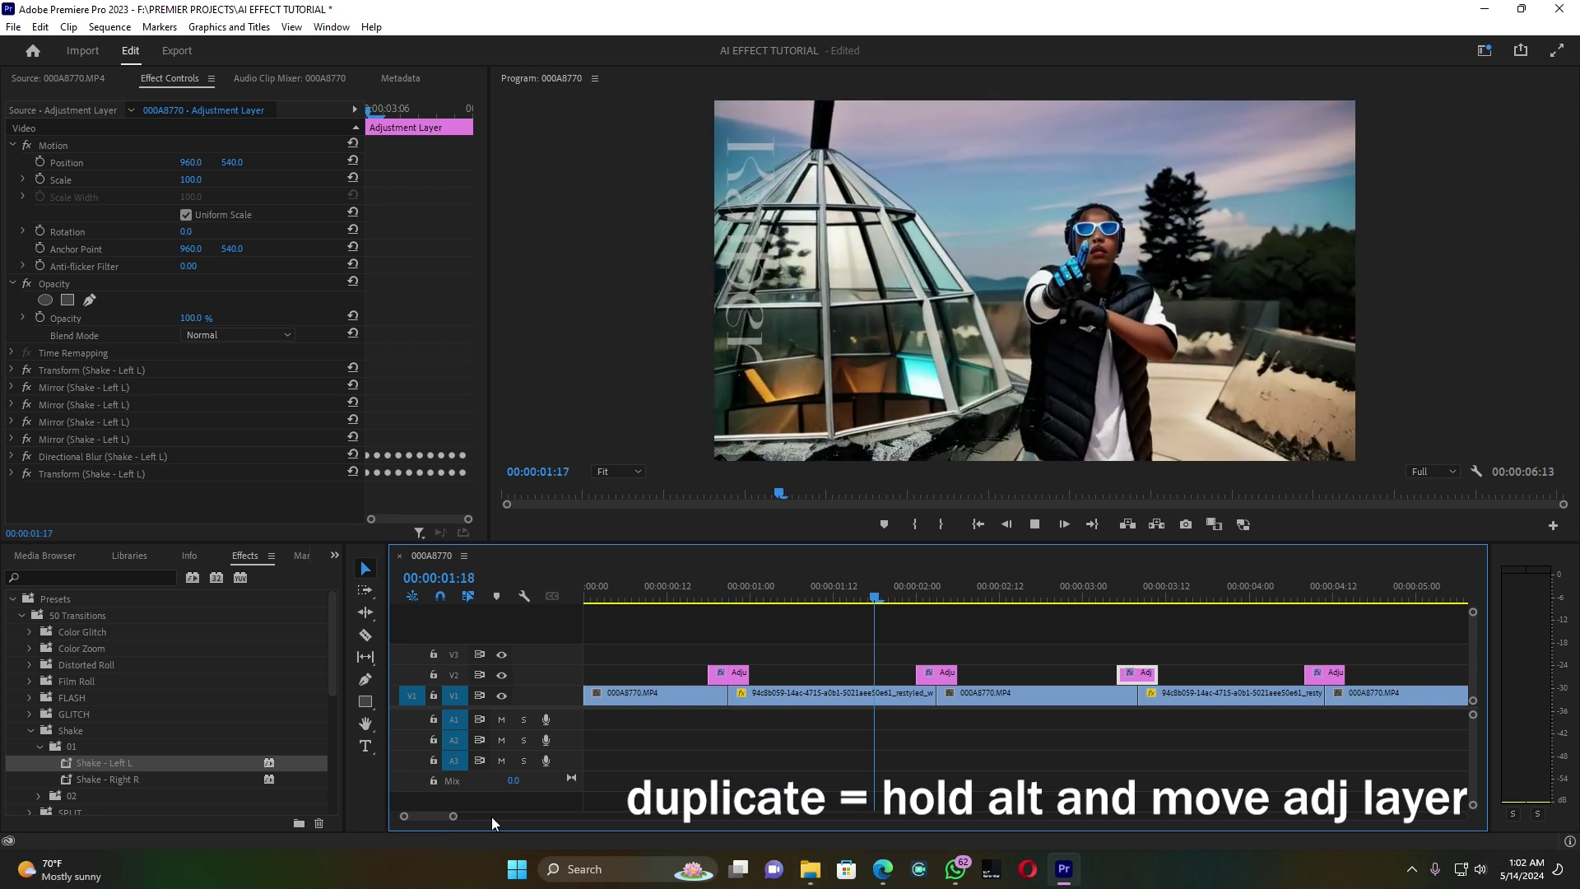
left_click_drag(453, 816, 705, 797)
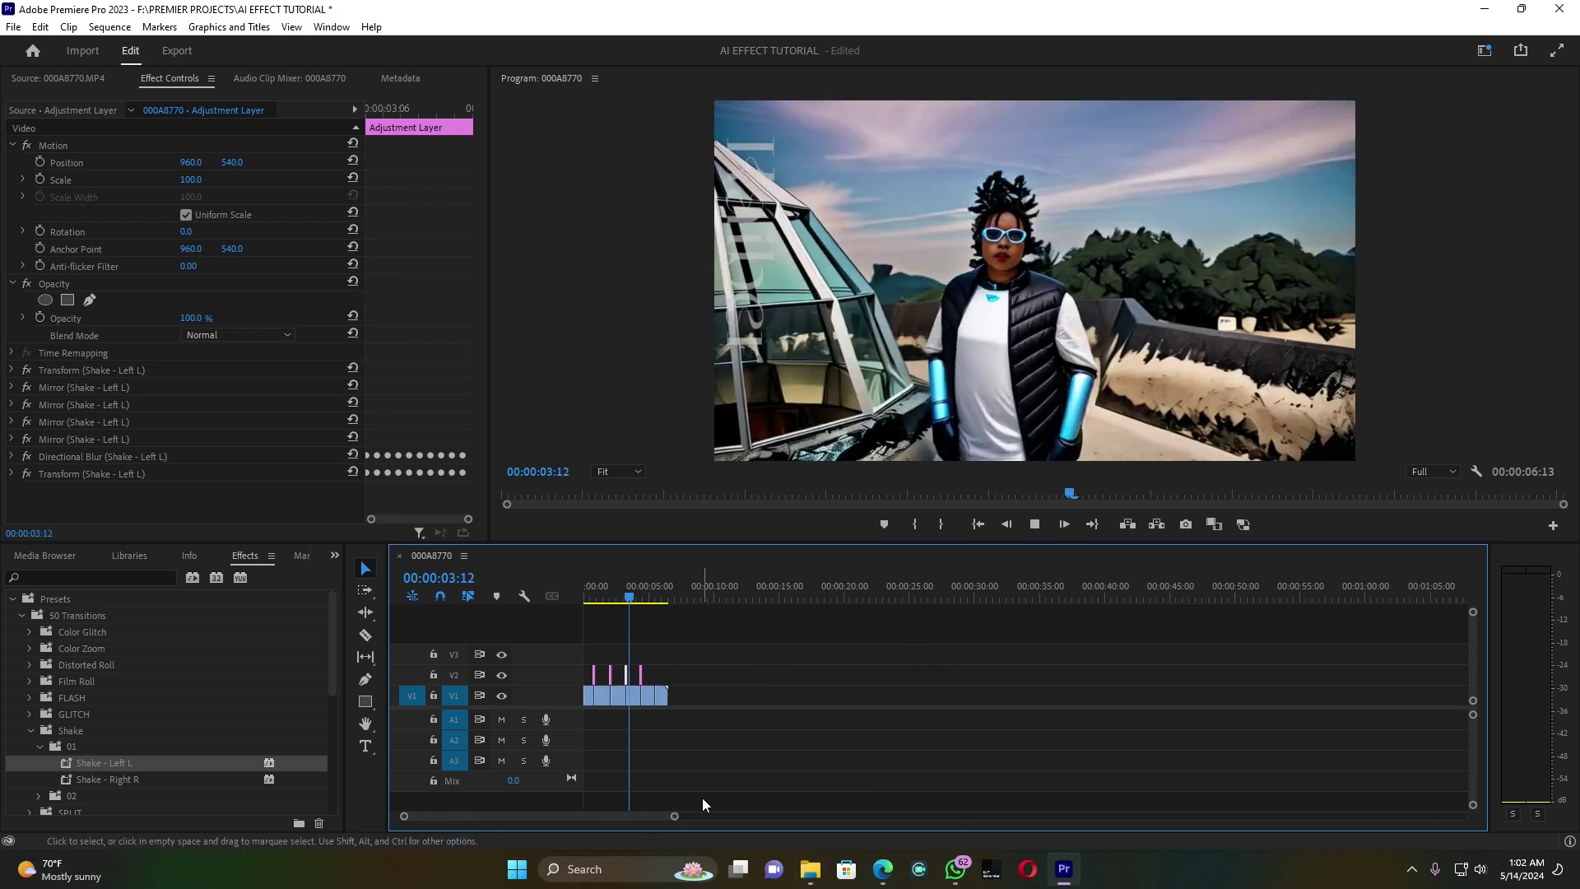
key("space")
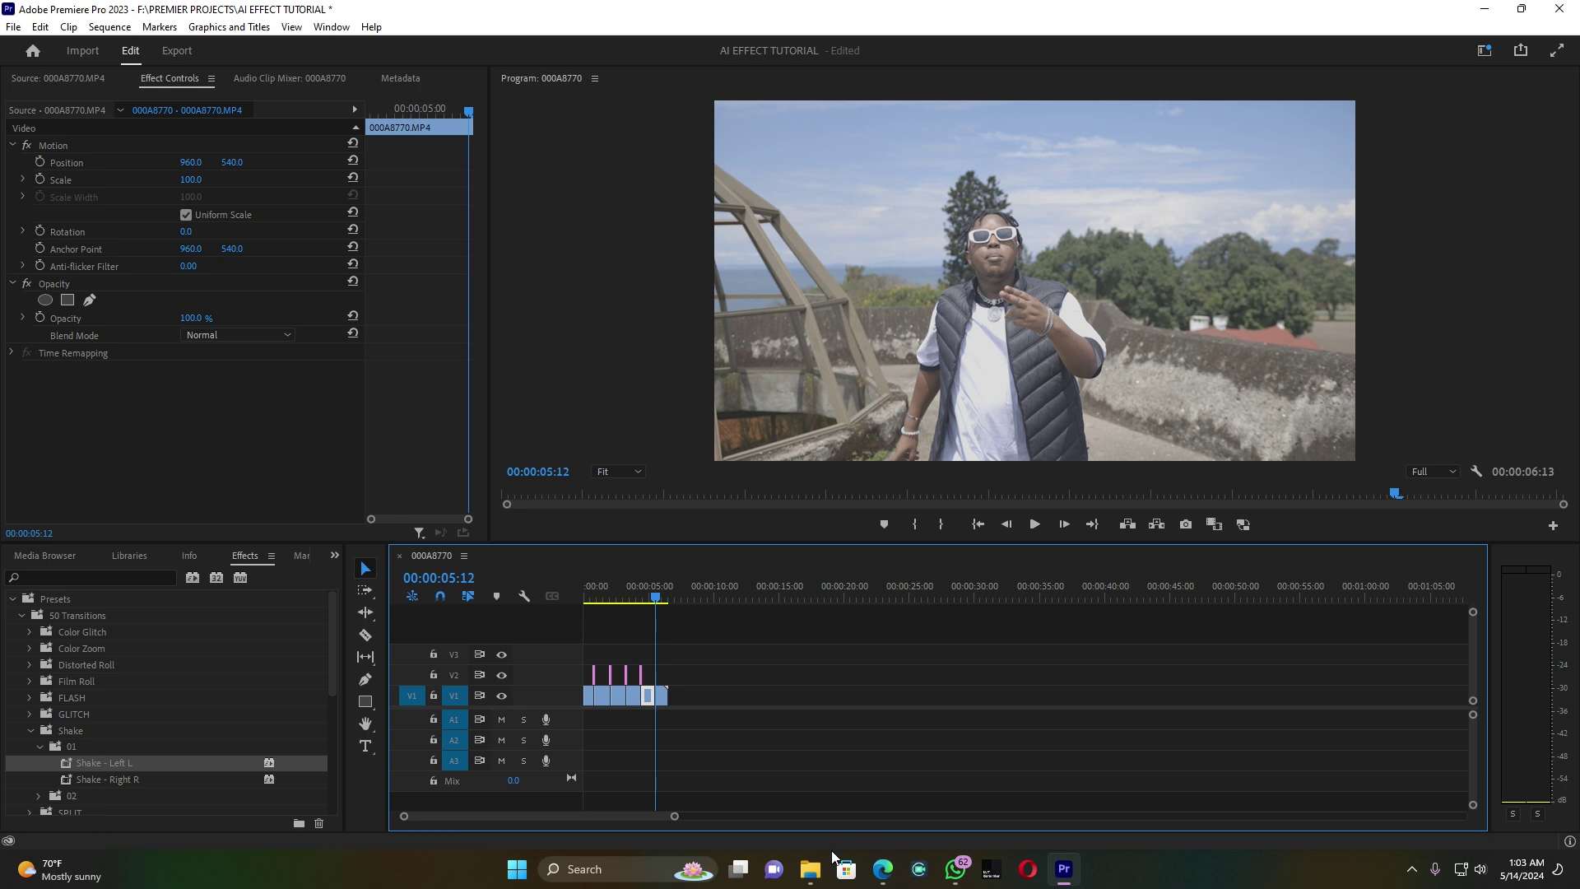
Switch to the browser showing Kaiber's finished 0:07 'robot in spaceship' video and its downloaded MP4.
left_click(882, 871)
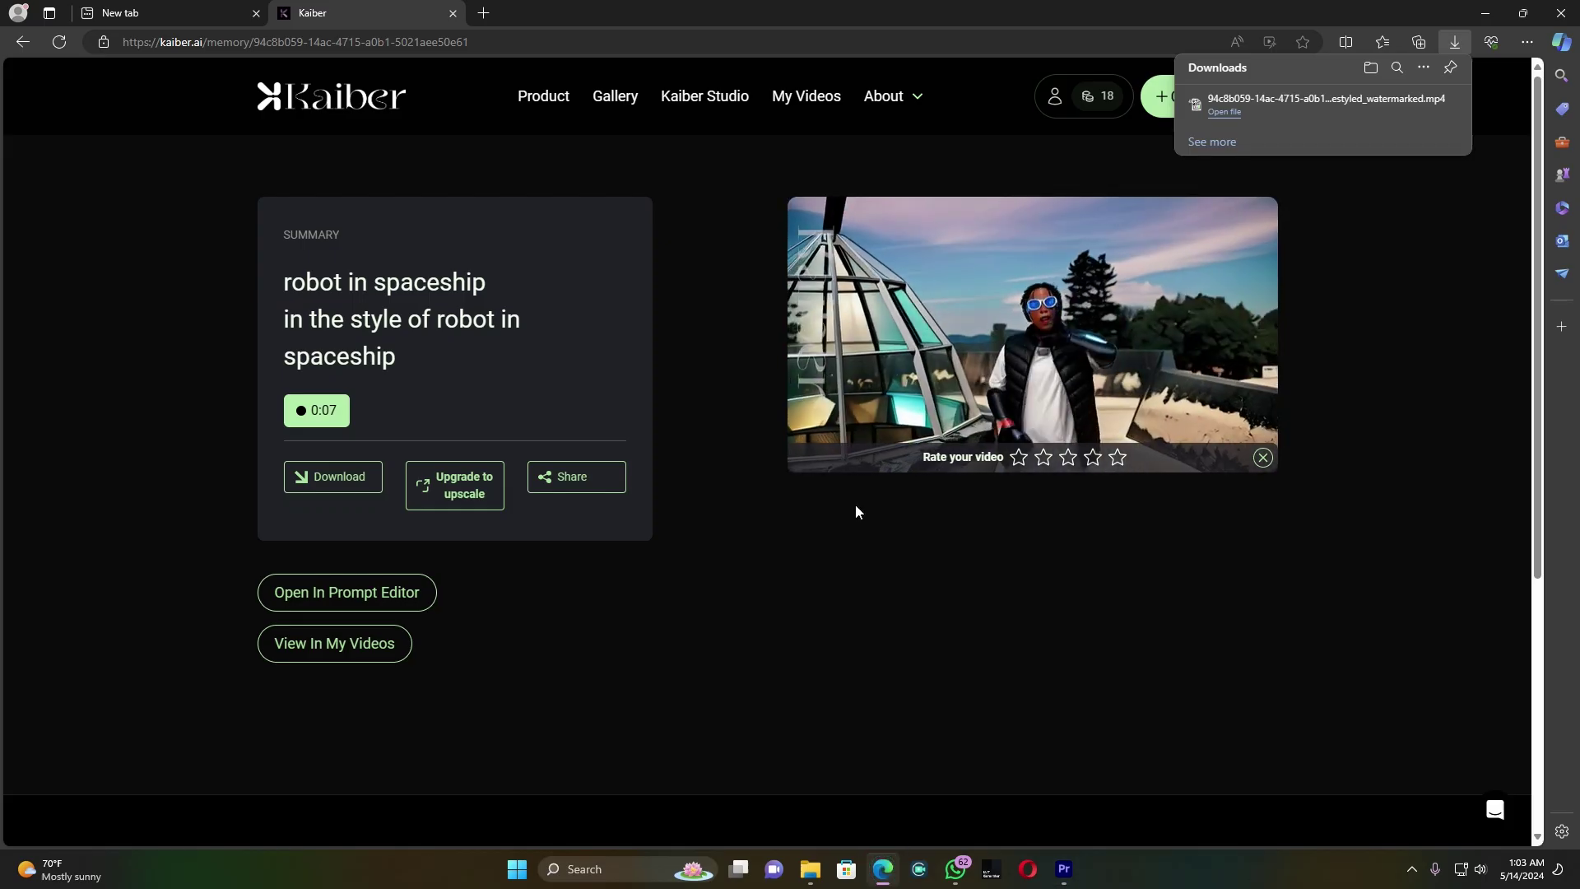